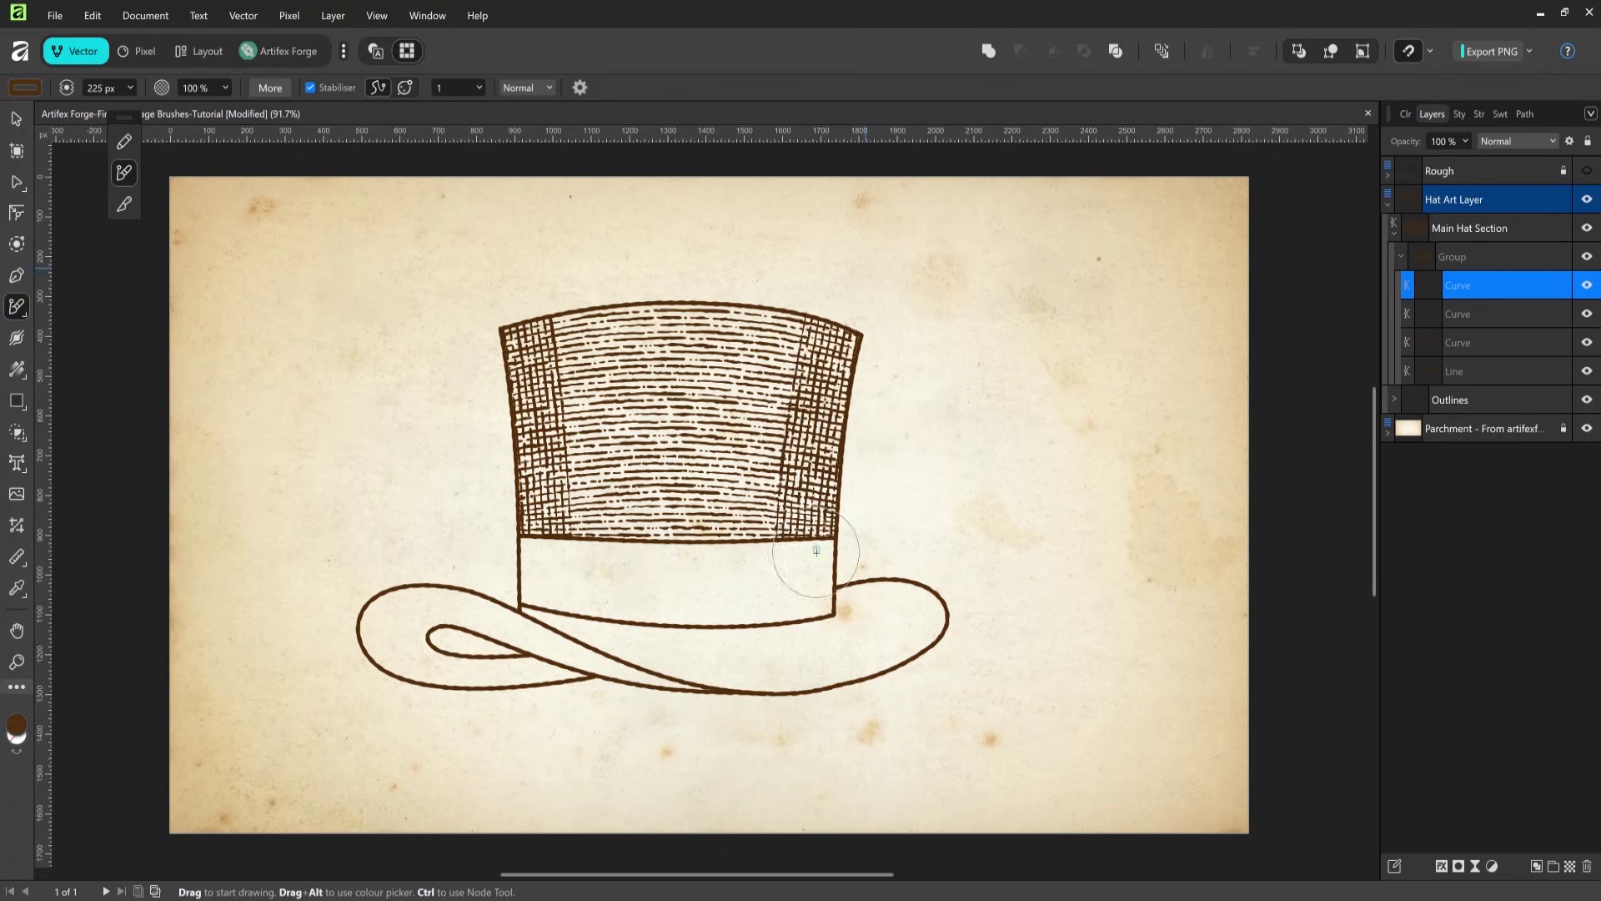
- Build up crosshatched shading along both sides of the main hat section with the FV_stnd_Horizontal_1 path brush
left_click(1501, 661)
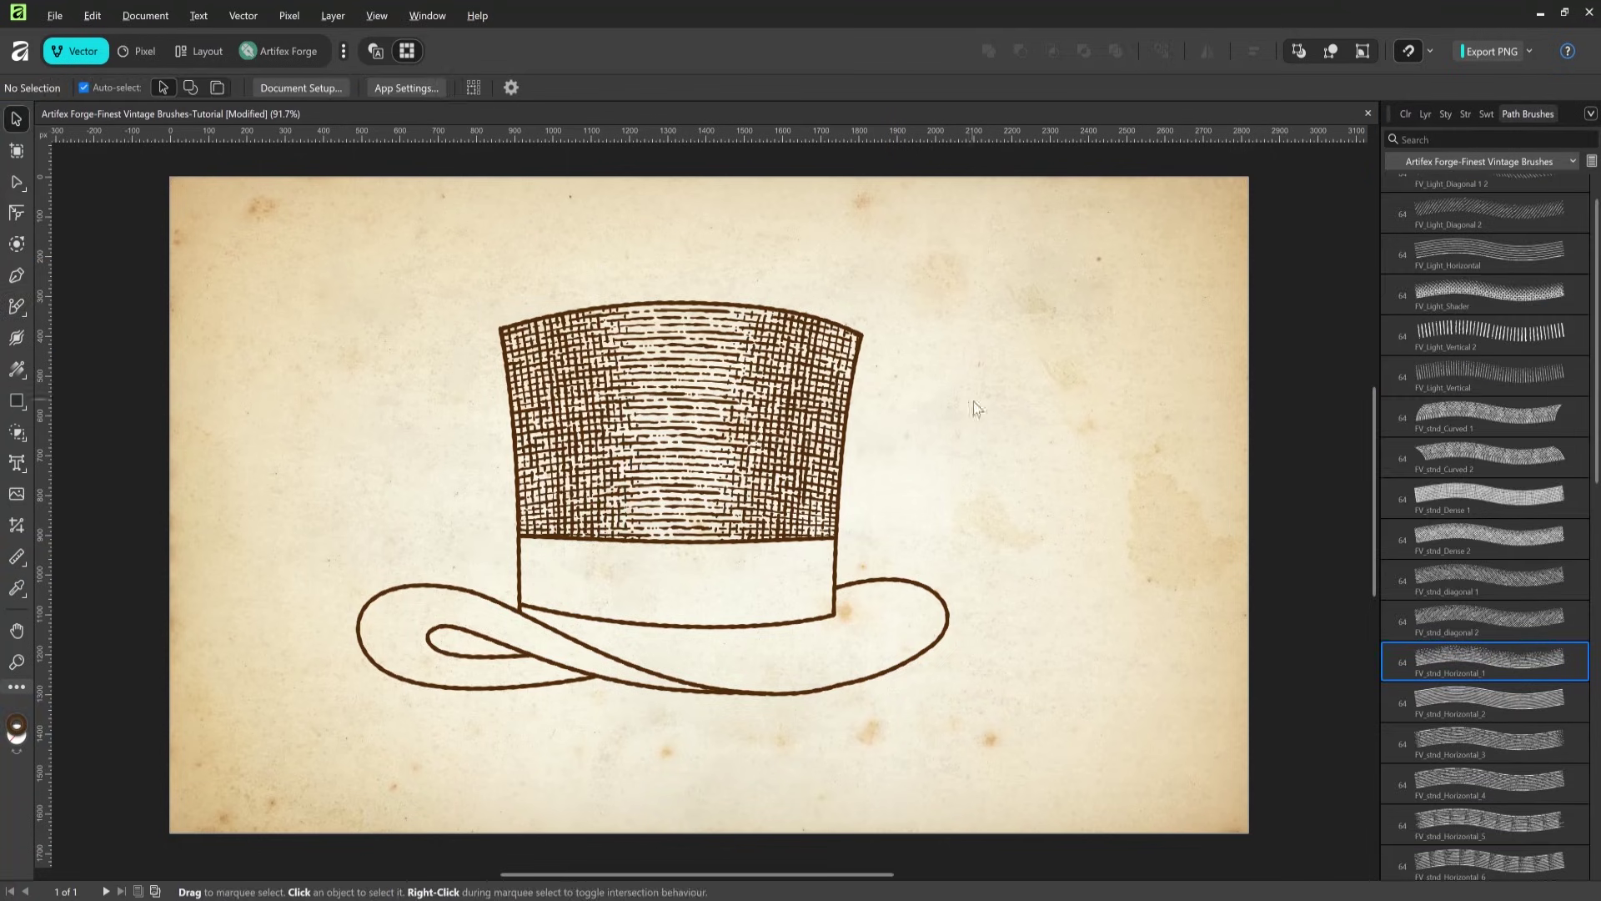
key("b")
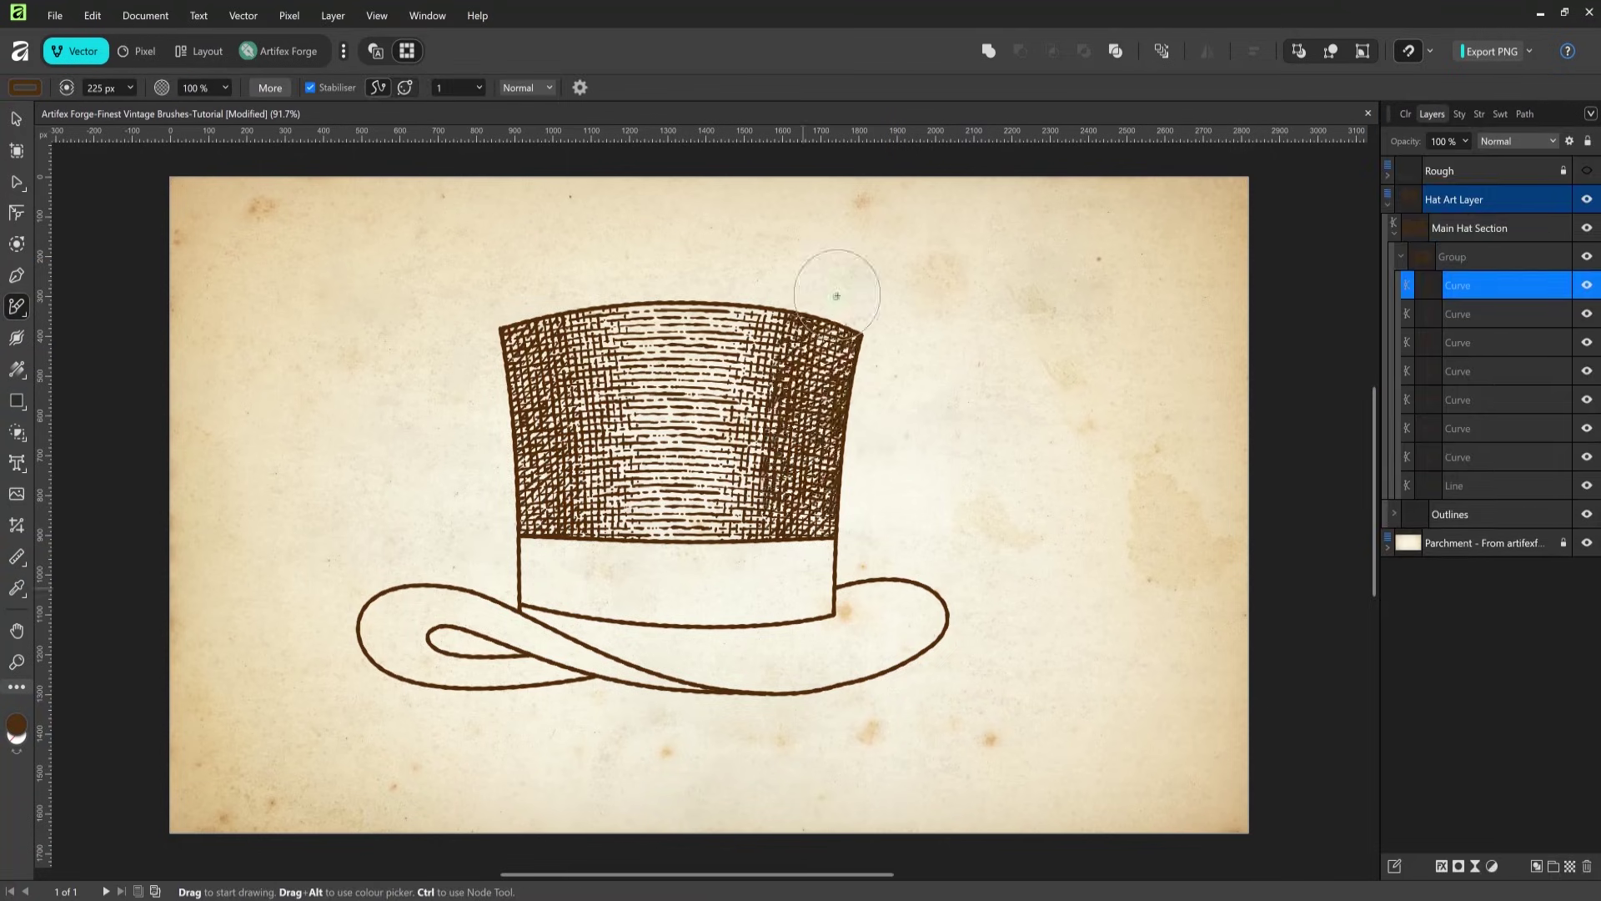
left_click(1524, 115)
left_click(1420, 609)
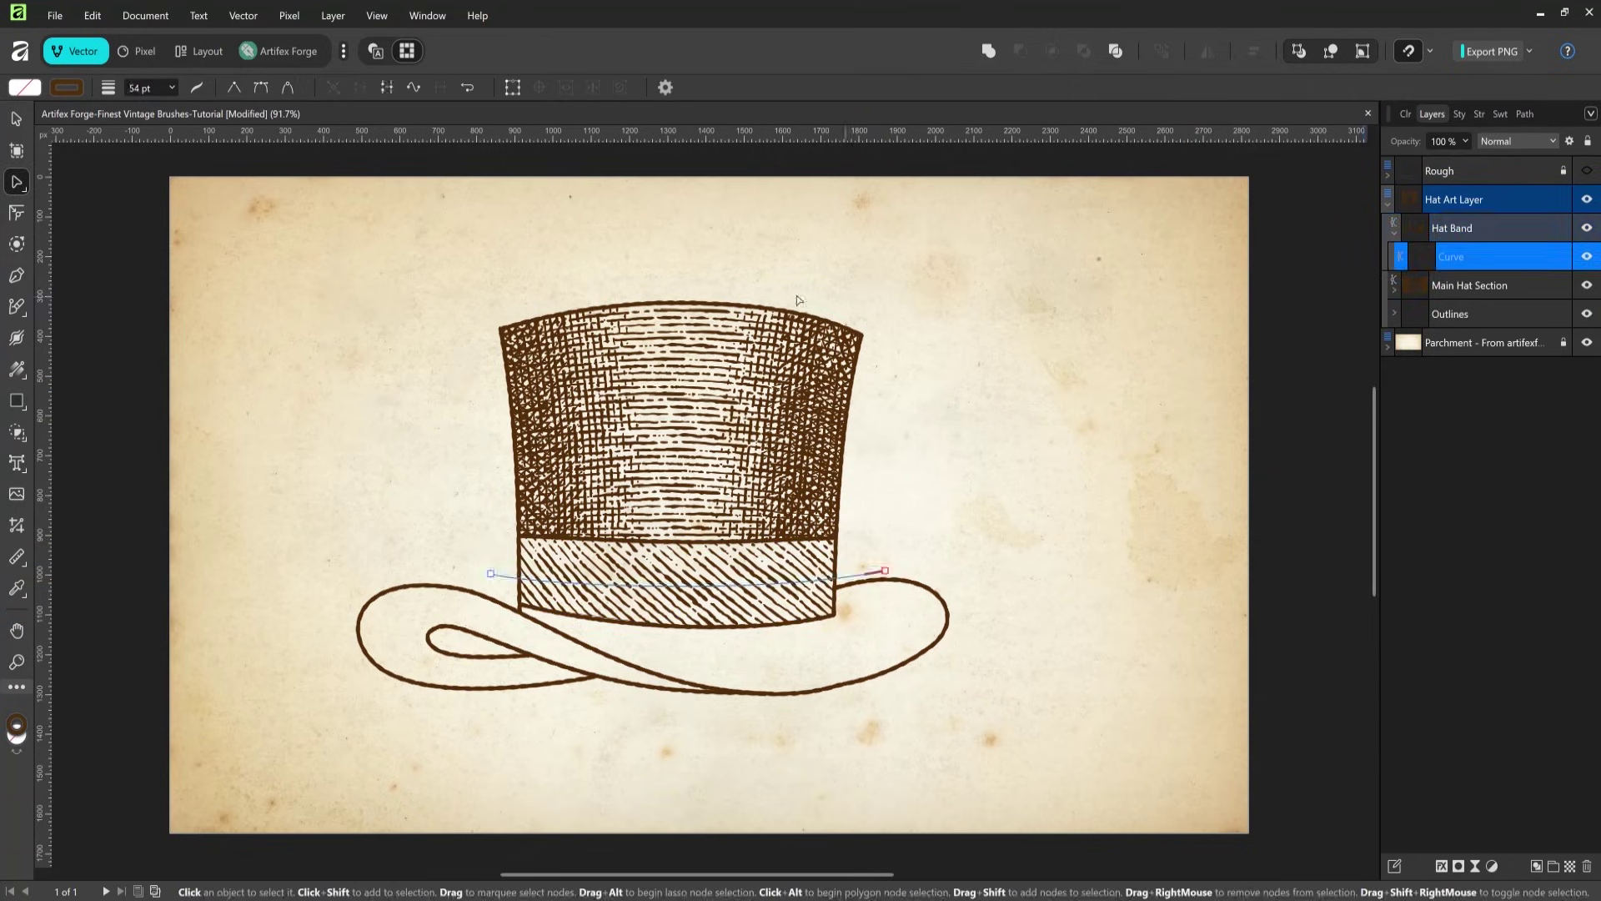
- Hatch the hat band and brim with the FV_stnd_Horizontal_4, FV_stnd_diagonal 1 and FV_stnd_Horizontal_1 brushes
key("b")
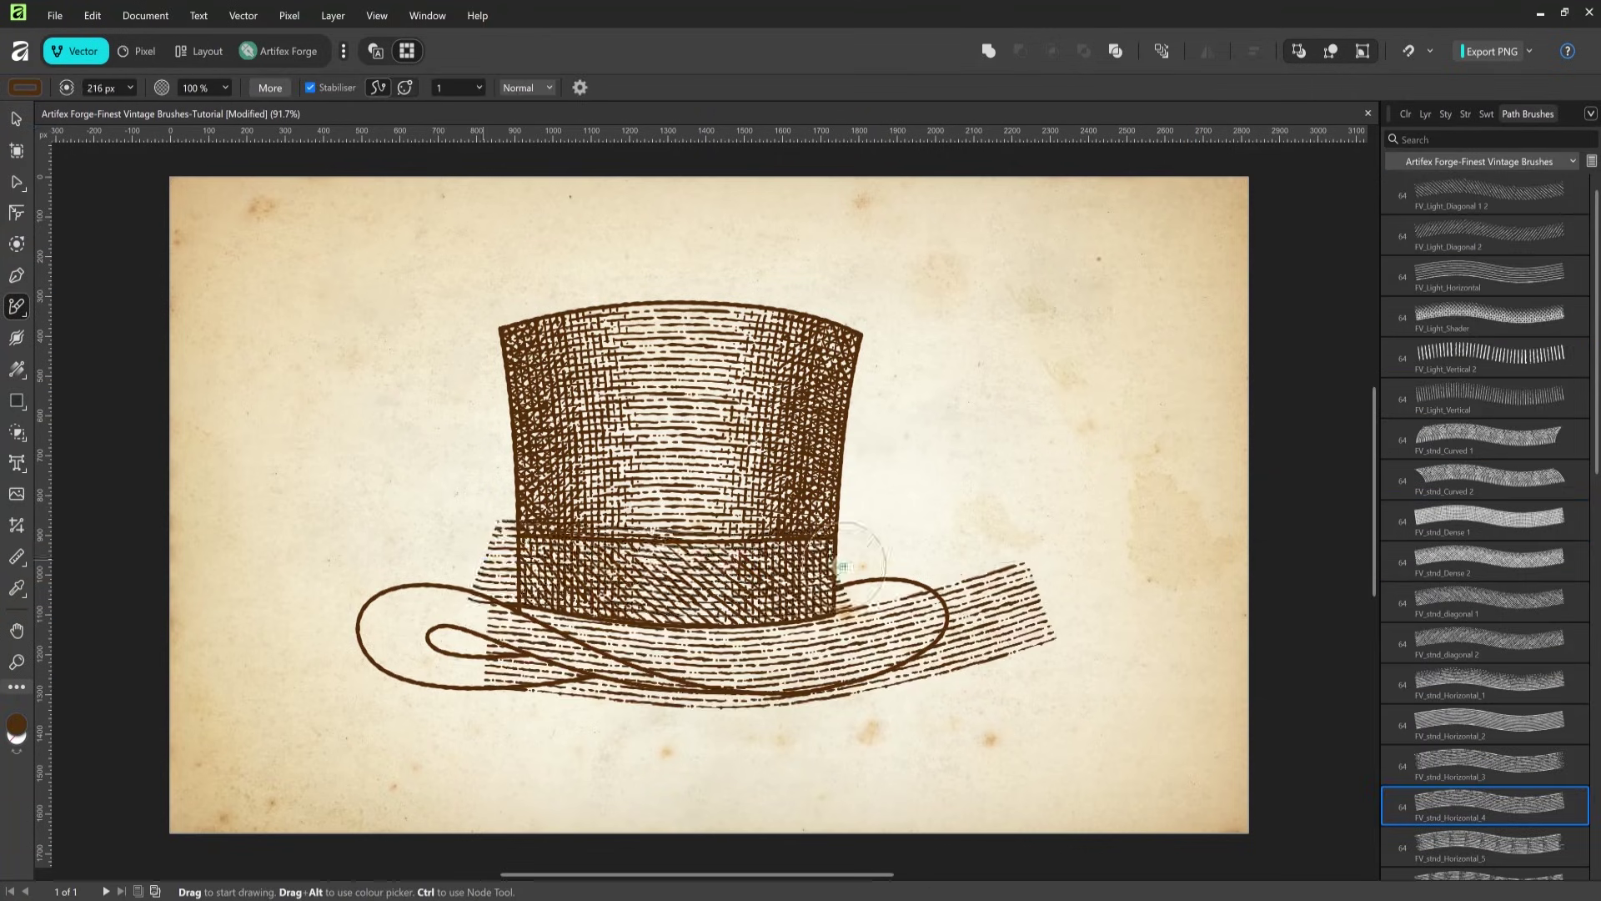
left_click(1498, 234, "shift")
left_click_drag(1498, 234, 1514, 275)
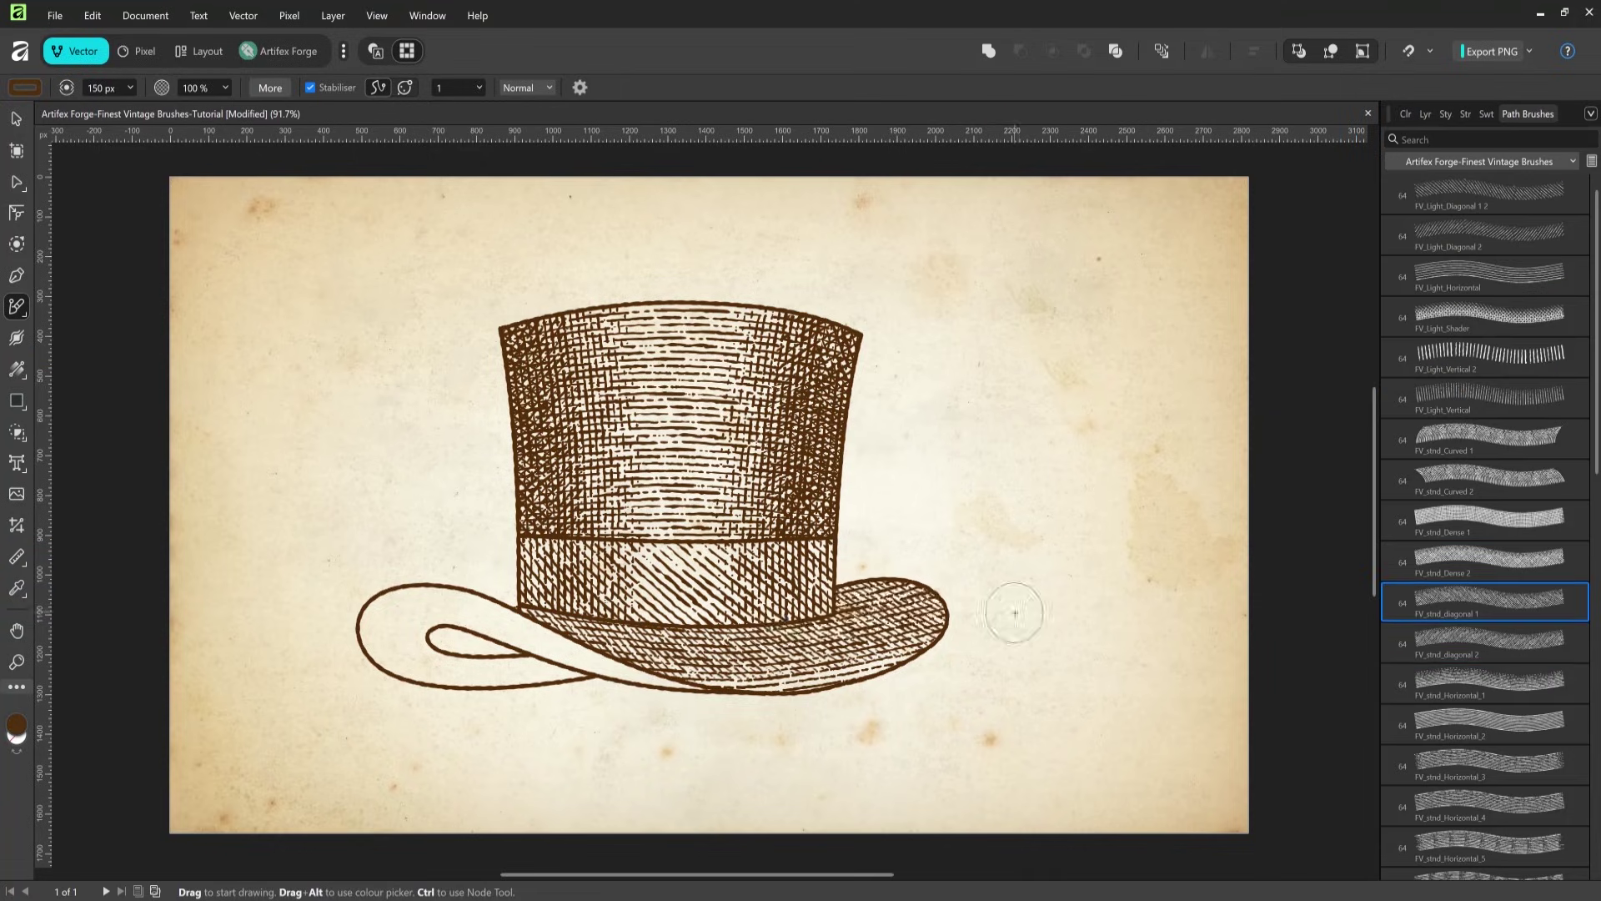
left_click(1535, 684)
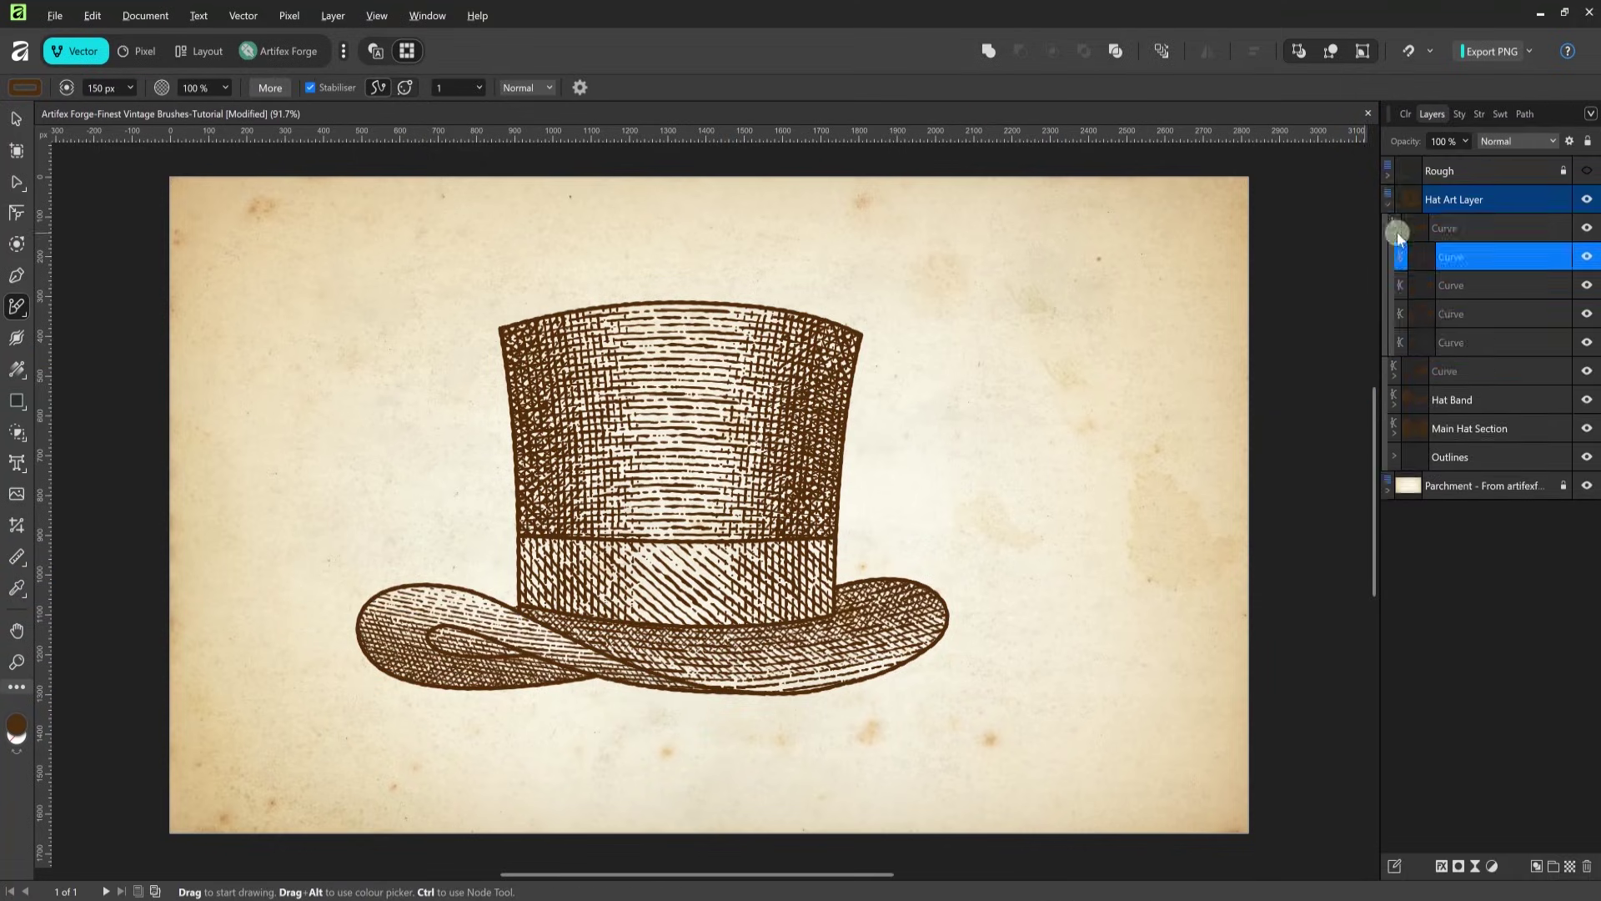
left_click(1455, 199)
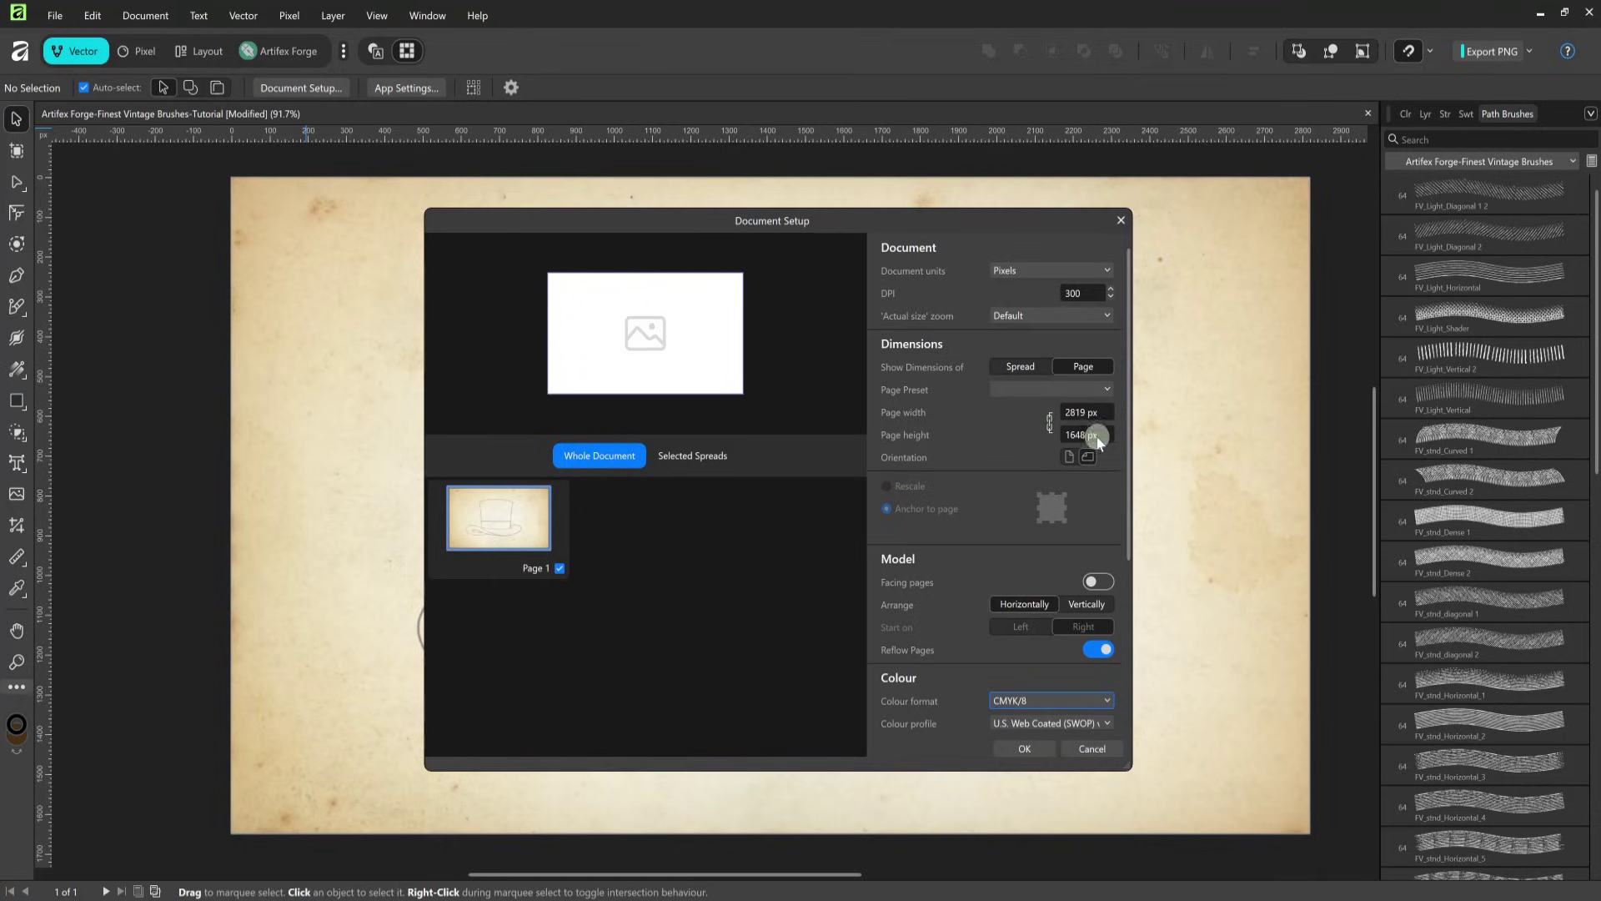
- Accept the document setup with 300 DPI and CMYK/8 colour format, and browse the Artifex Forge-Finest Vintage Brushes
left_click(1034, 748)
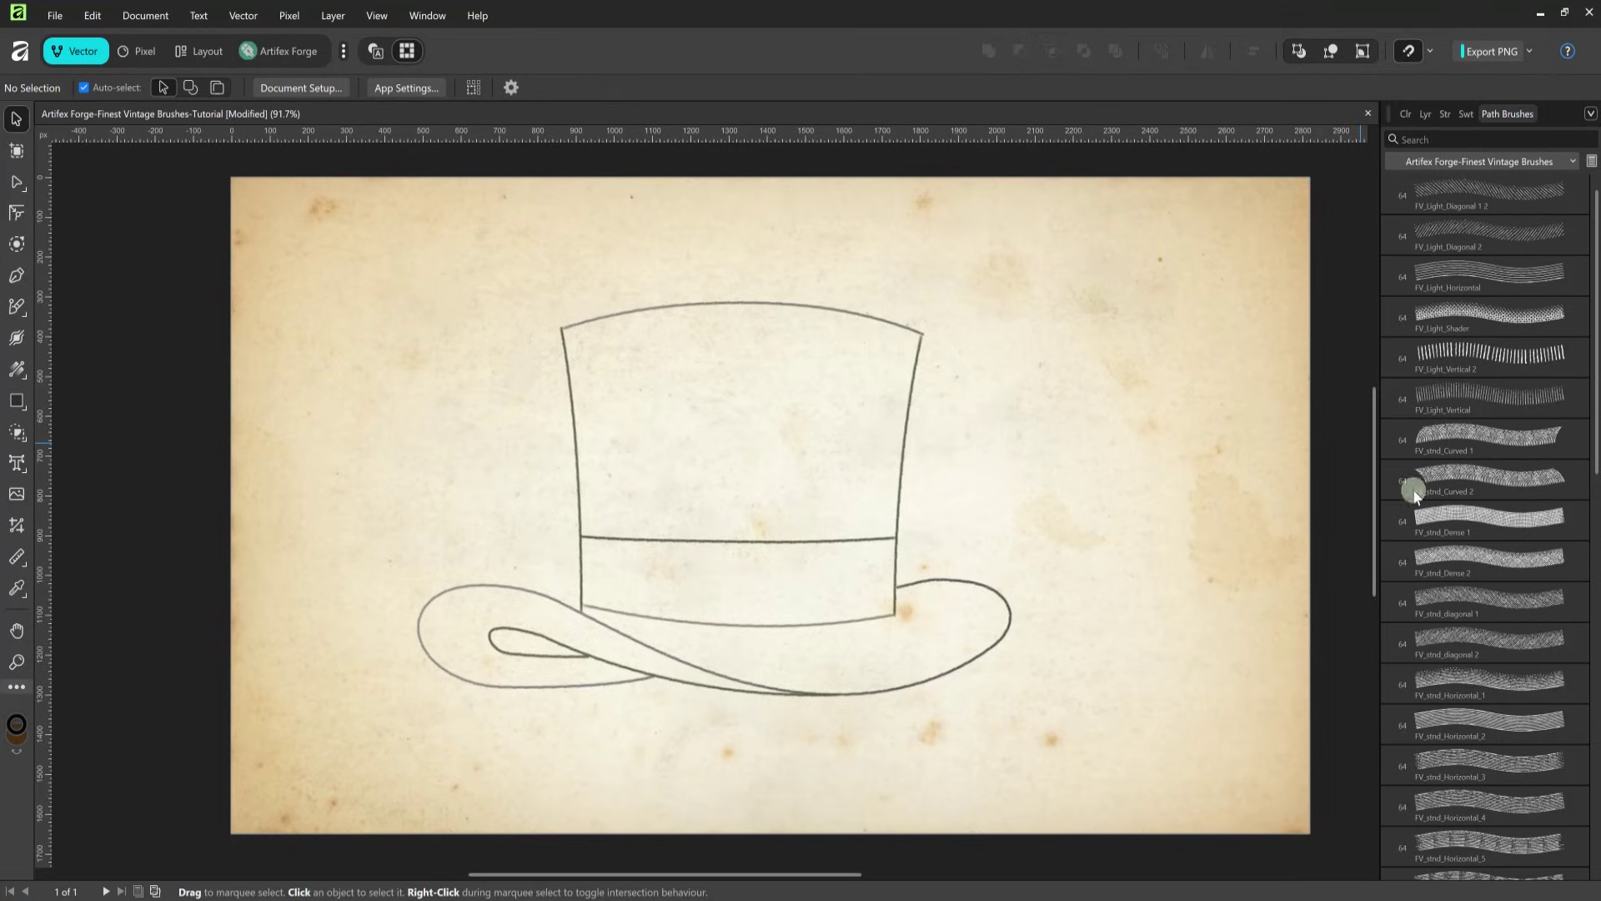
scroll(1415, 494, "down", 10)
left_click_drag(1595, 609, 1595, 626)
- Check what the Rough and Parchment layers contain by hiding and showing each of them
left_click(1426, 114)
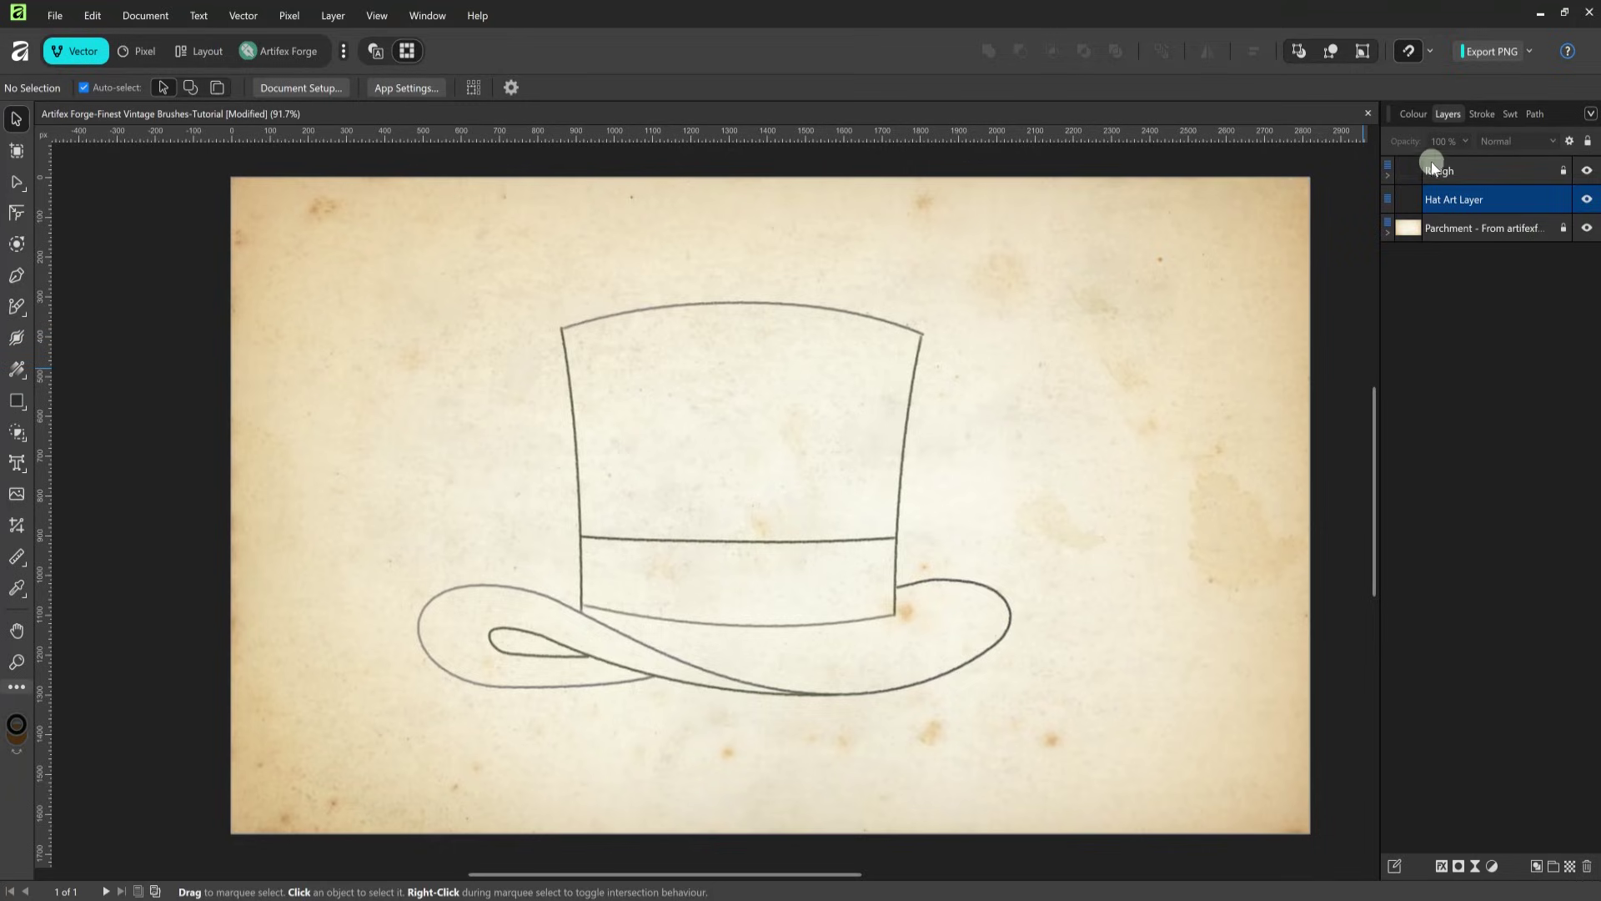
left_click(1588, 173)
left_click(1588, 173)
left_click(1586, 227)
left_click(1587, 228)
- Set up the Vector Brush with the FV_stnd_Outline 1 brush and the brown swatch from the Finest Vintage palette
left_click(19, 306)
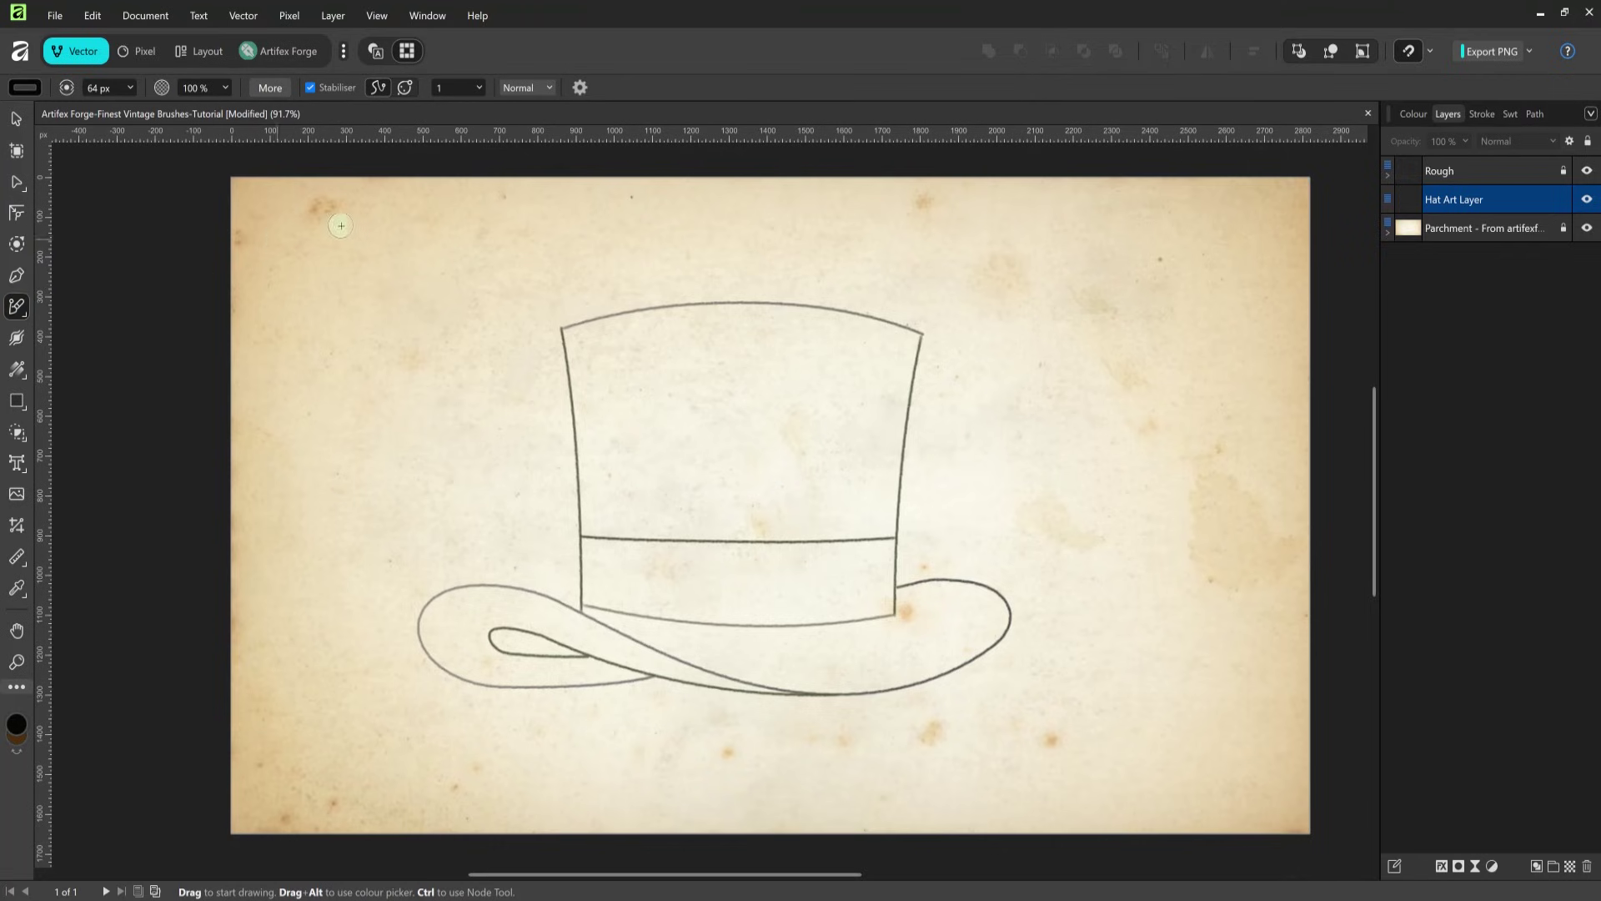
left_click(1534, 114)
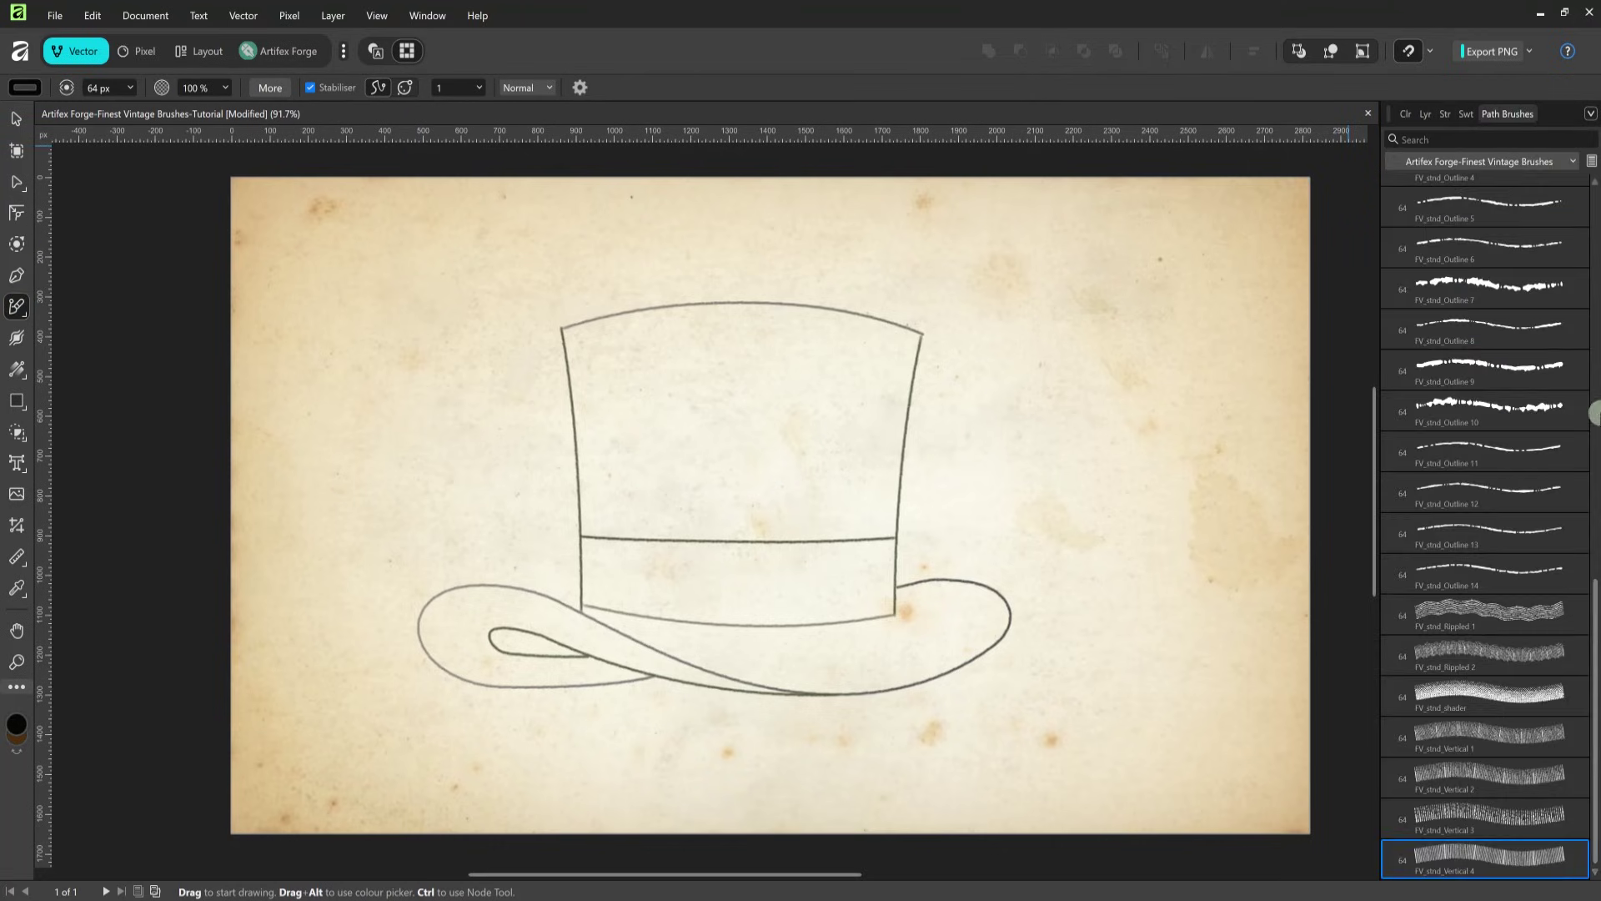
scroll(1484, 467, "up", 5)
left_click(1464, 476)
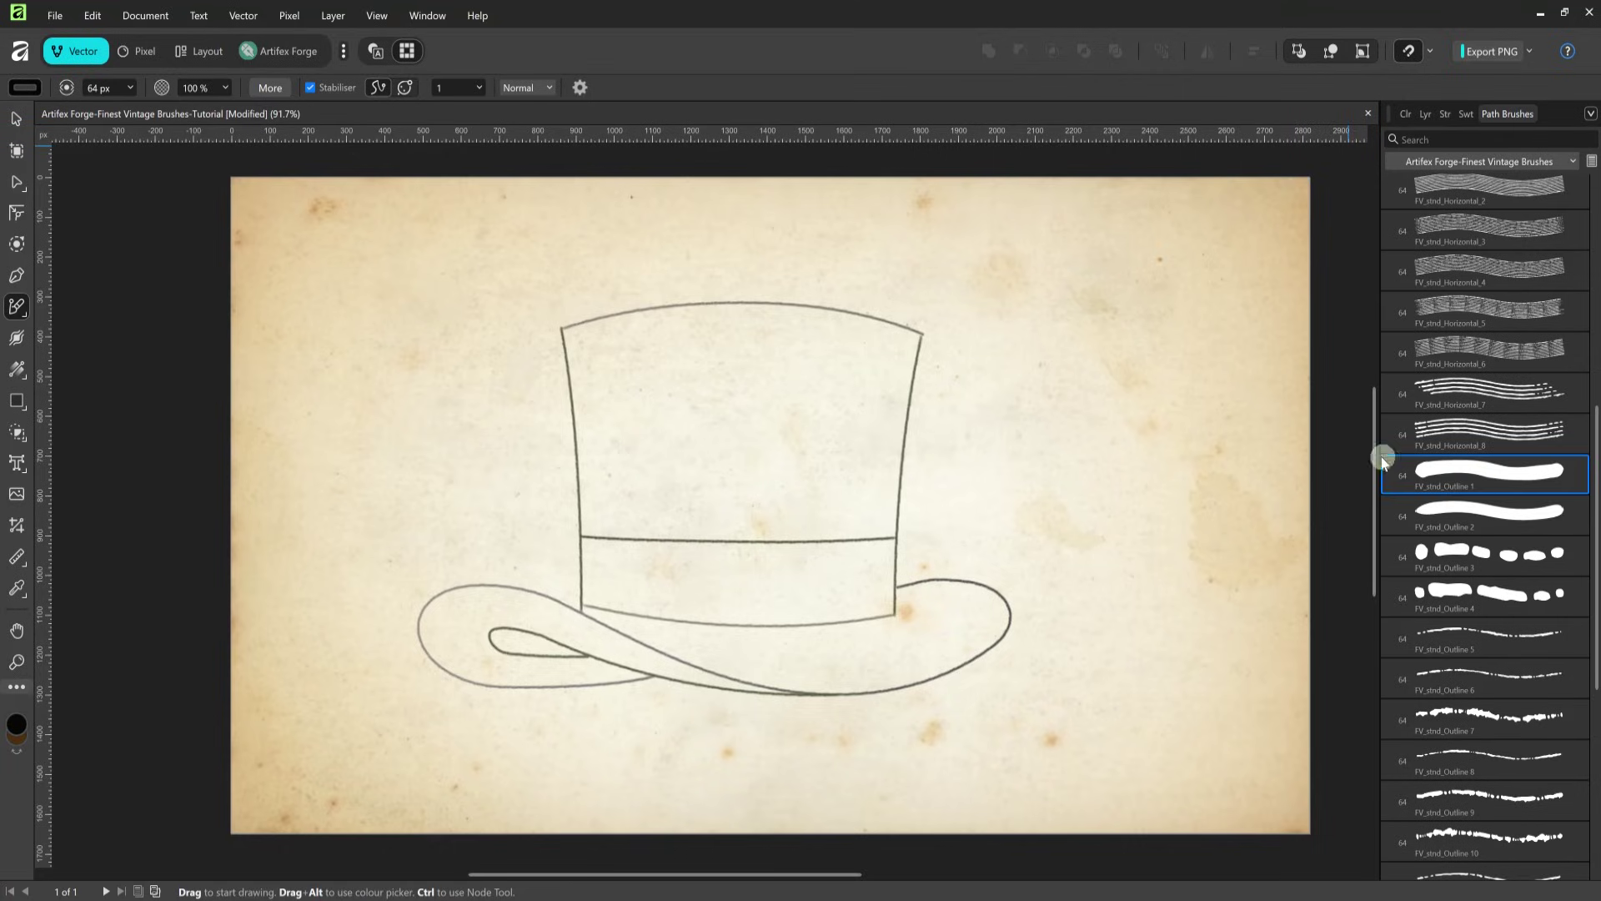
left_click(27, 88)
left_click(20, 188)
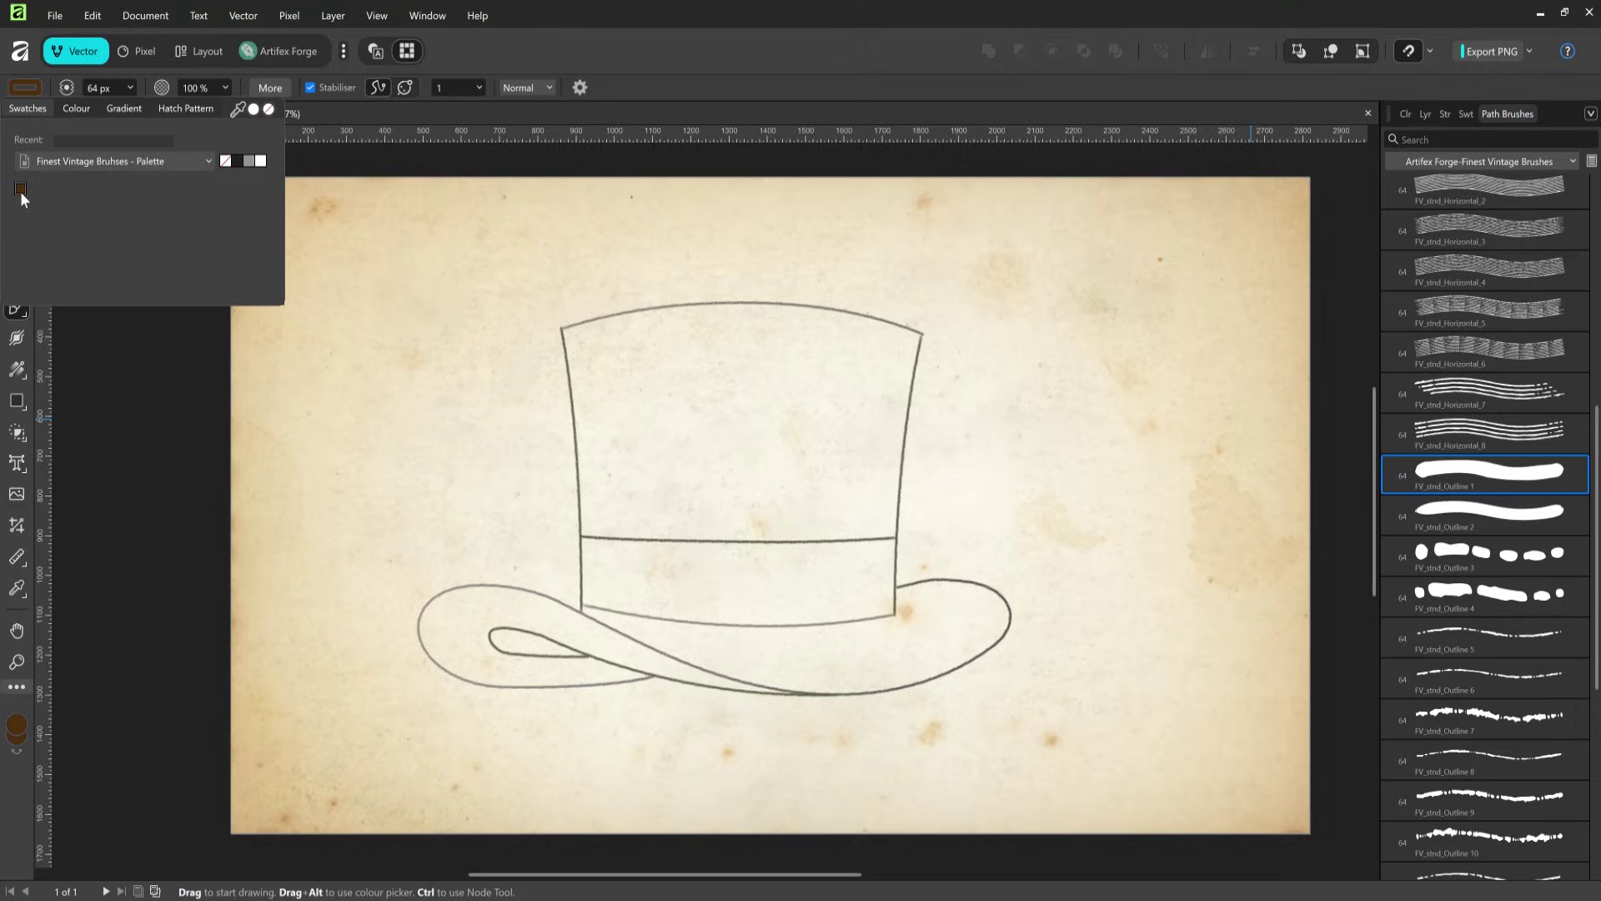
left_click(1406, 114)
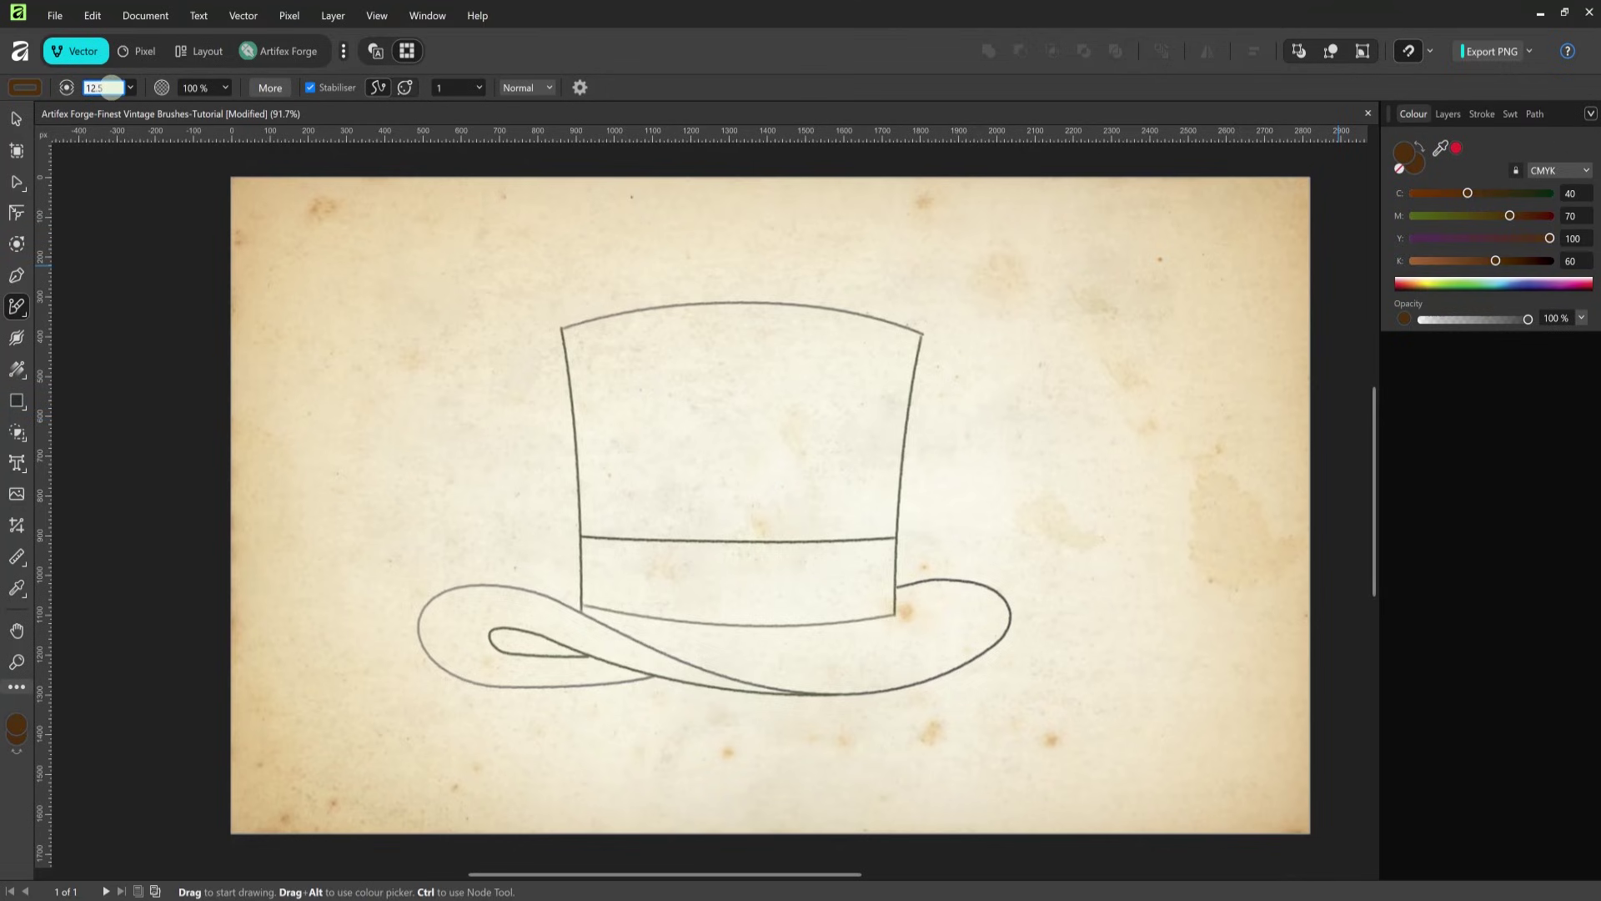
- Set the brush to 12.5 px with a stabiliser value of 24.5 and trace the left side of the hat crown
key("ctrl+plus")
key("ctrl+plus")
left_click_drag(576, 604, 616, 589)
left_click(479, 87)
left_click_drag(547, 680, 542, 490)
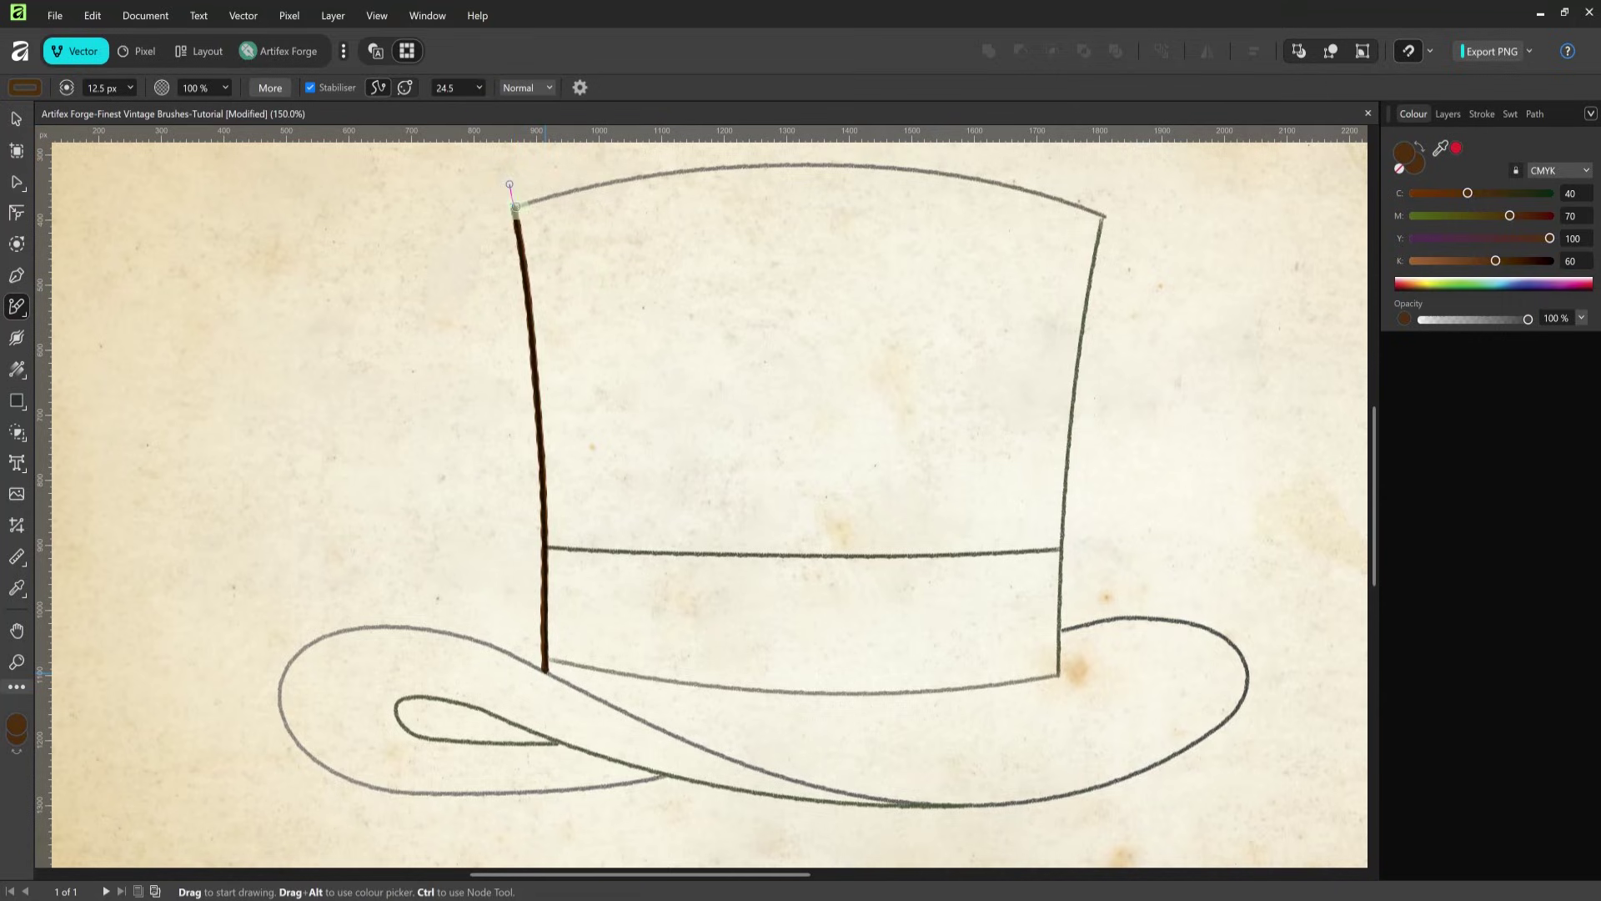
- Trace the crown's top edge, right side, band line and brim curves over the rough sketch
mouse_move(510, 184)
left_mouse_down()
mouse_move(651, 175)
mouse_move(805, 164)
mouse_move(1060, 198)
left_mouse_up()
mouse_move(1059, 674)
left_mouse_down()
mouse_move(1068, 456)
mouse_move(1107, 215)
left_mouse_up()
left_click_drag(543, 547, 1059, 549)
mouse_move(546, 667)
left_mouse_down()
mouse_move(688, 684)
mouse_move(1058, 676)
mouse_move(1092, 622)
mouse_move(1248, 692)
mouse_move(1034, 796)
mouse_move(761, 769)
mouse_move(392, 628)
mouse_move(287, 726)
mouse_move(517, 794)
mouse_move(691, 770)
left_mouse_up()
mouse_move(951, 807)
left_mouse_down()
mouse_move(794, 799)
mouse_move(399, 702)
mouse_move(441, 742)
mouse_move(559, 740)
left_mouse_up()
- Refine the brim curves with the Node Tool so they follow the rough sketch
left_click(19, 181)
left_click_drag(407, 704, 404, 699)
left_click_drag(844, 800, 846, 805)
left_click(1084, 627)
left_click(1091, 649)
left_click_drag(948, 715, 917, 726)
- Hide the Rough layer and tidy the brim curve end at the lower edge of the hat
left_click(1452, 113)
left_click(1586, 171)
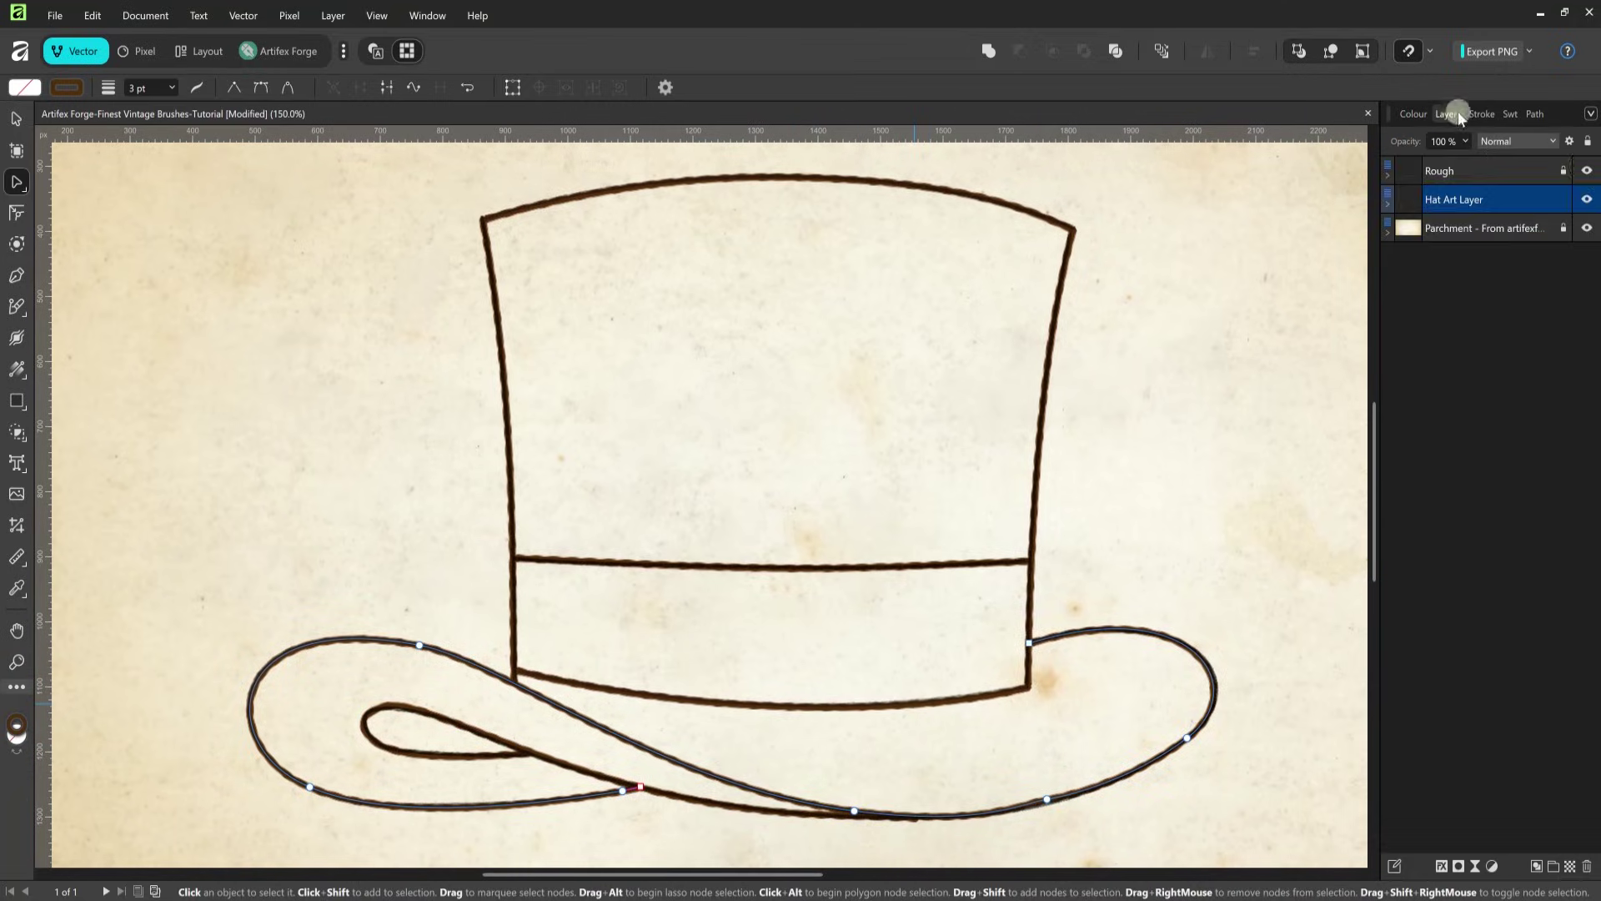
left_click(1296, 396)
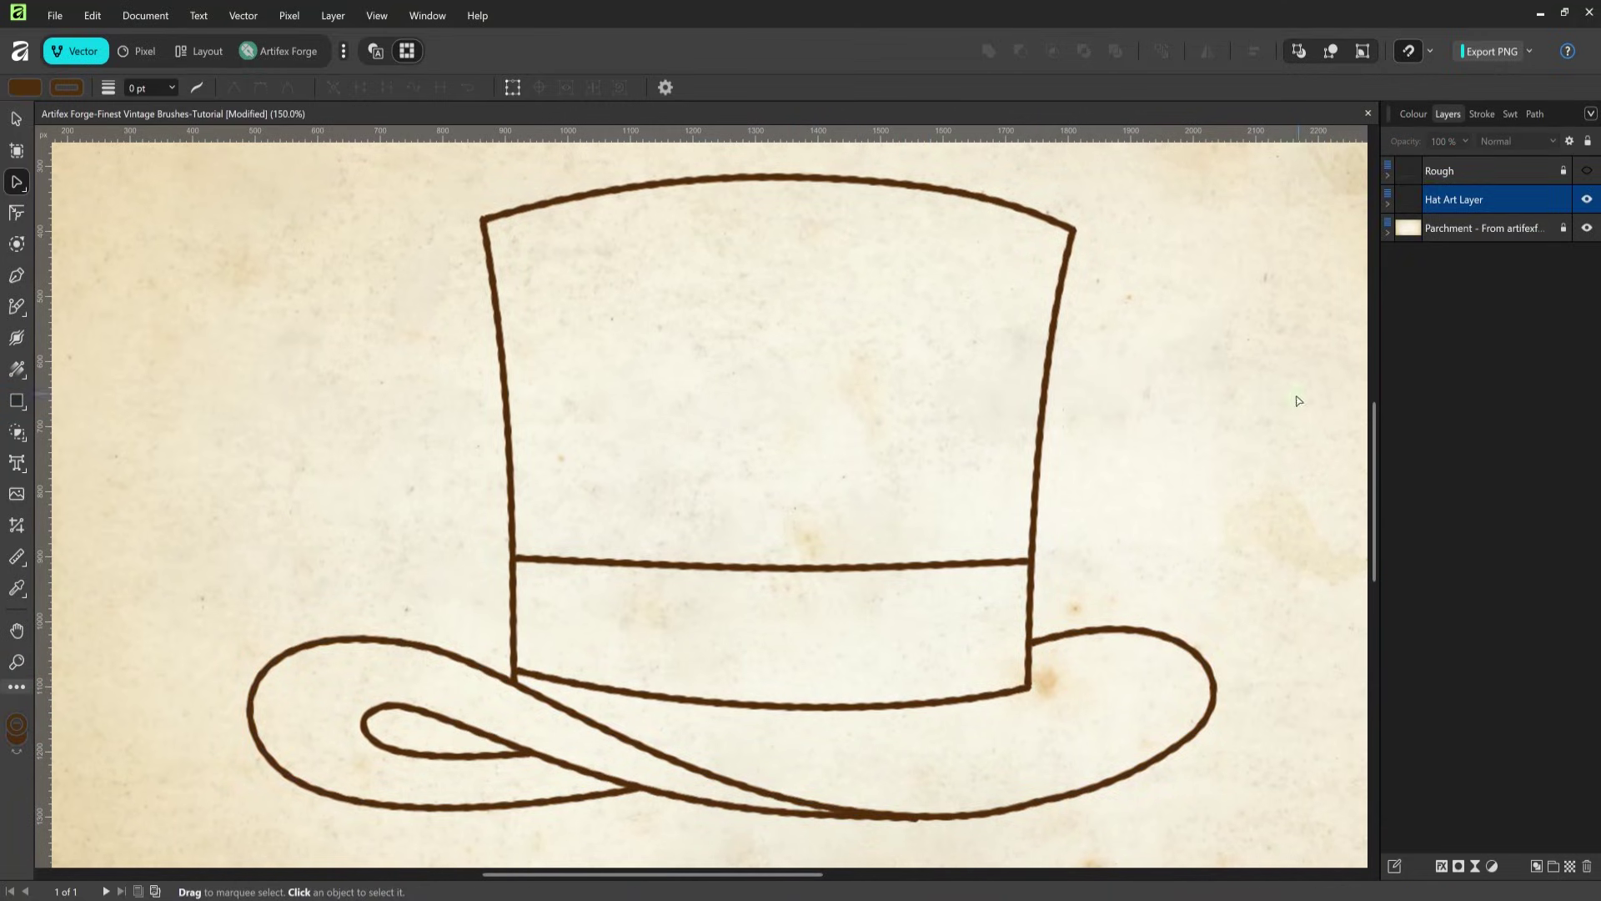
left_click(845, 818)
left_click(1256, 609)
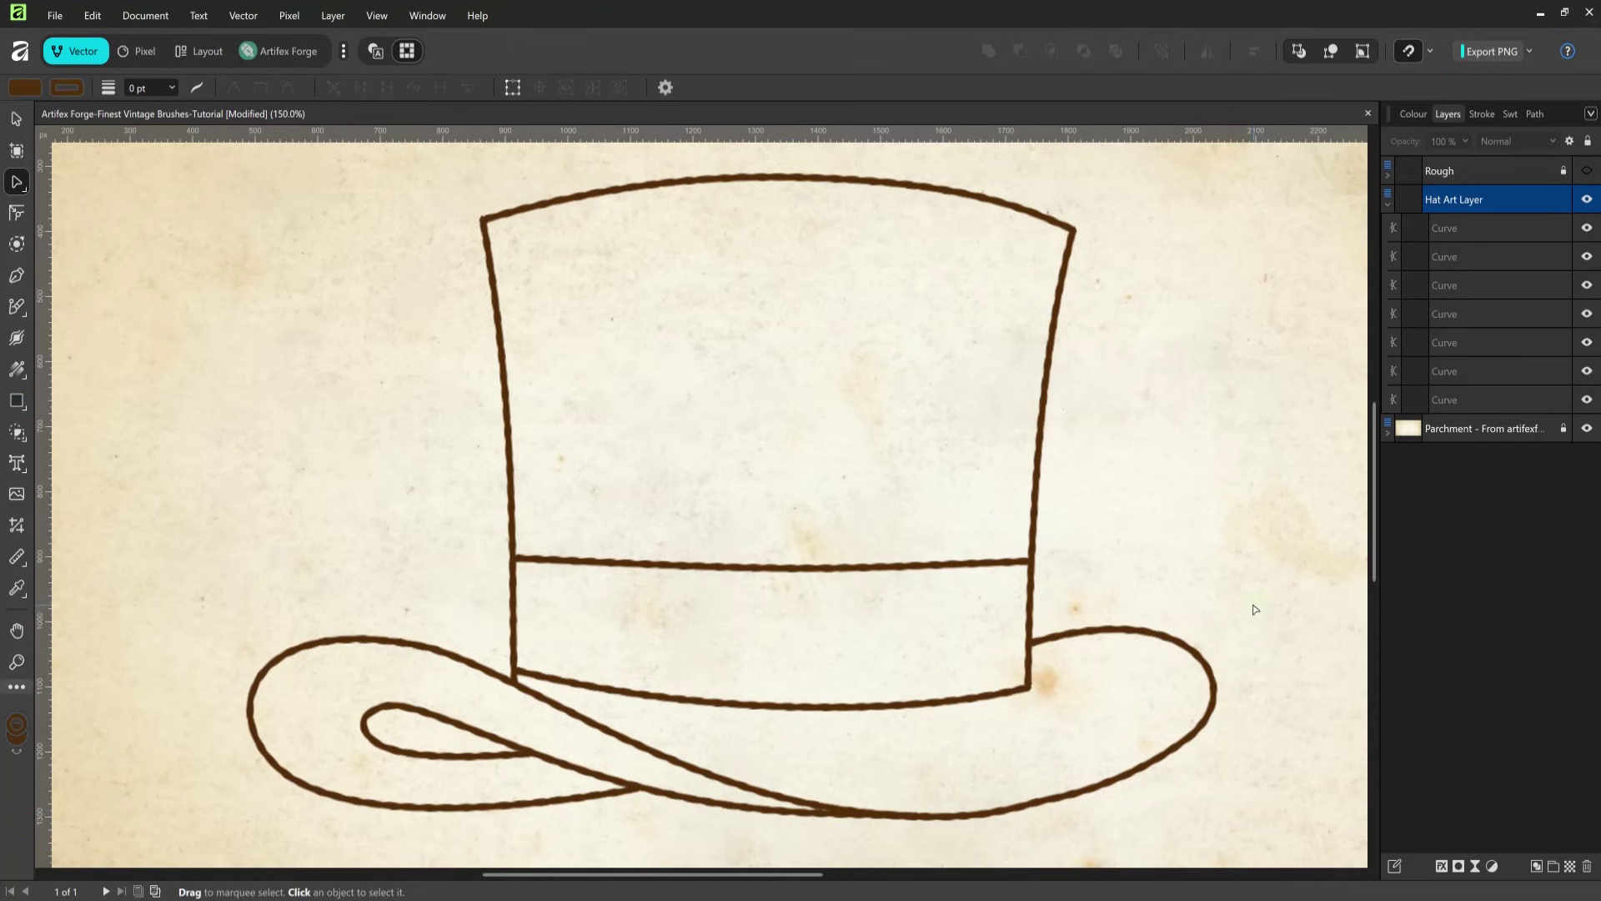
- Group all the outline curves in the Hat Art Layer and rename the group as Outlines
left_click(1507, 236)
left_click(1497, 403, "shift")
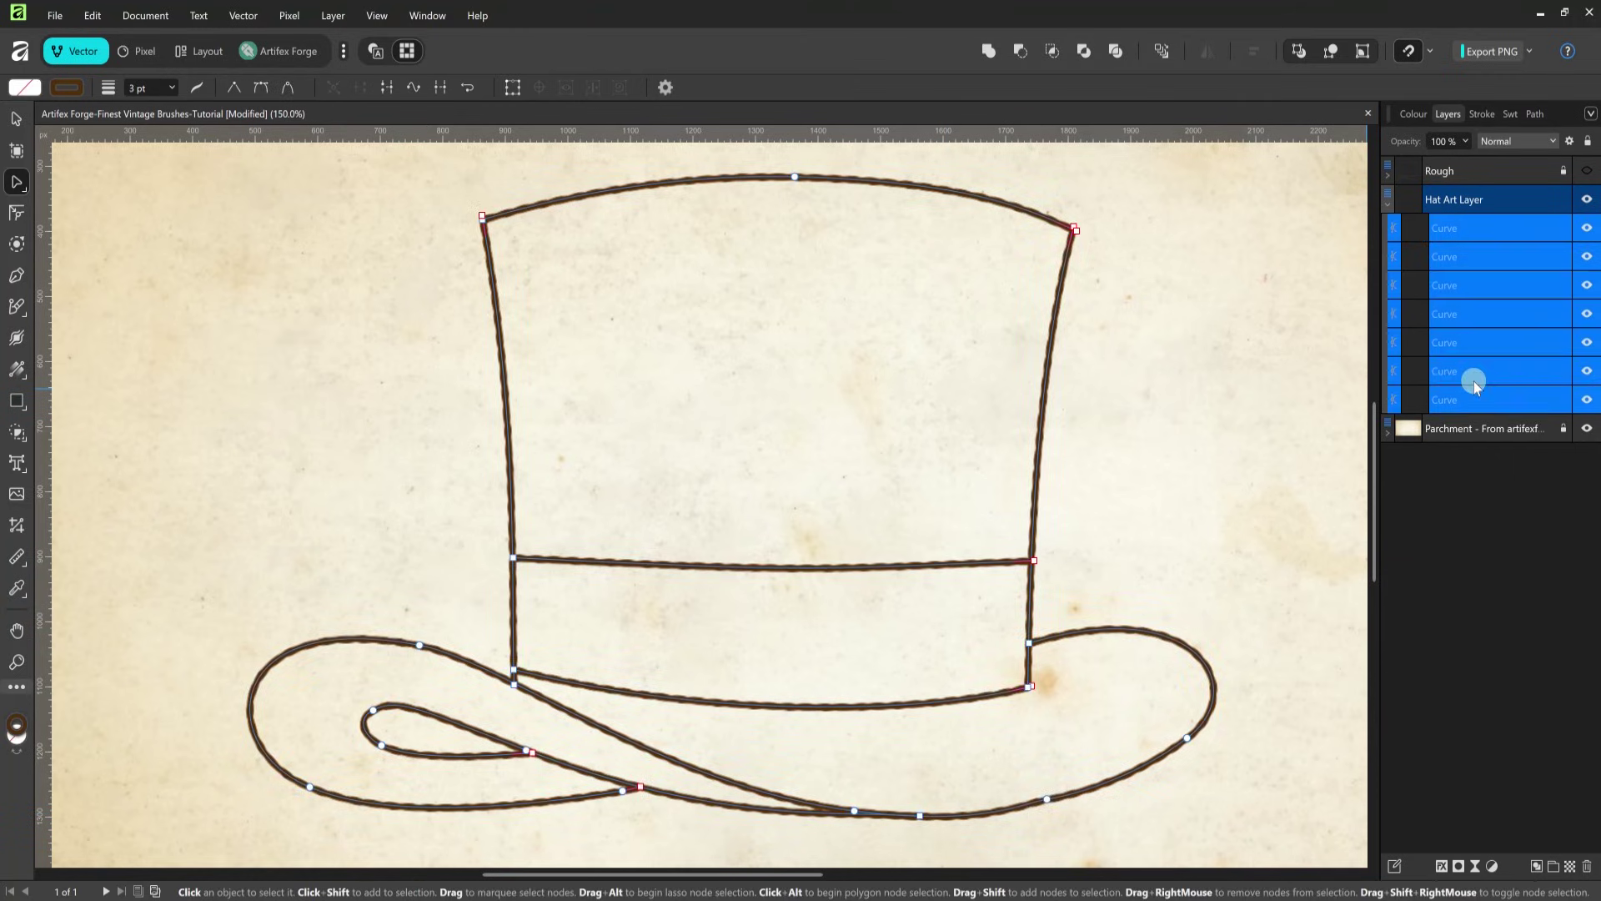
left_click(332, 15)
left_click(284, 197)
double_click(1446, 227)
type("Outlines")
key("Return")
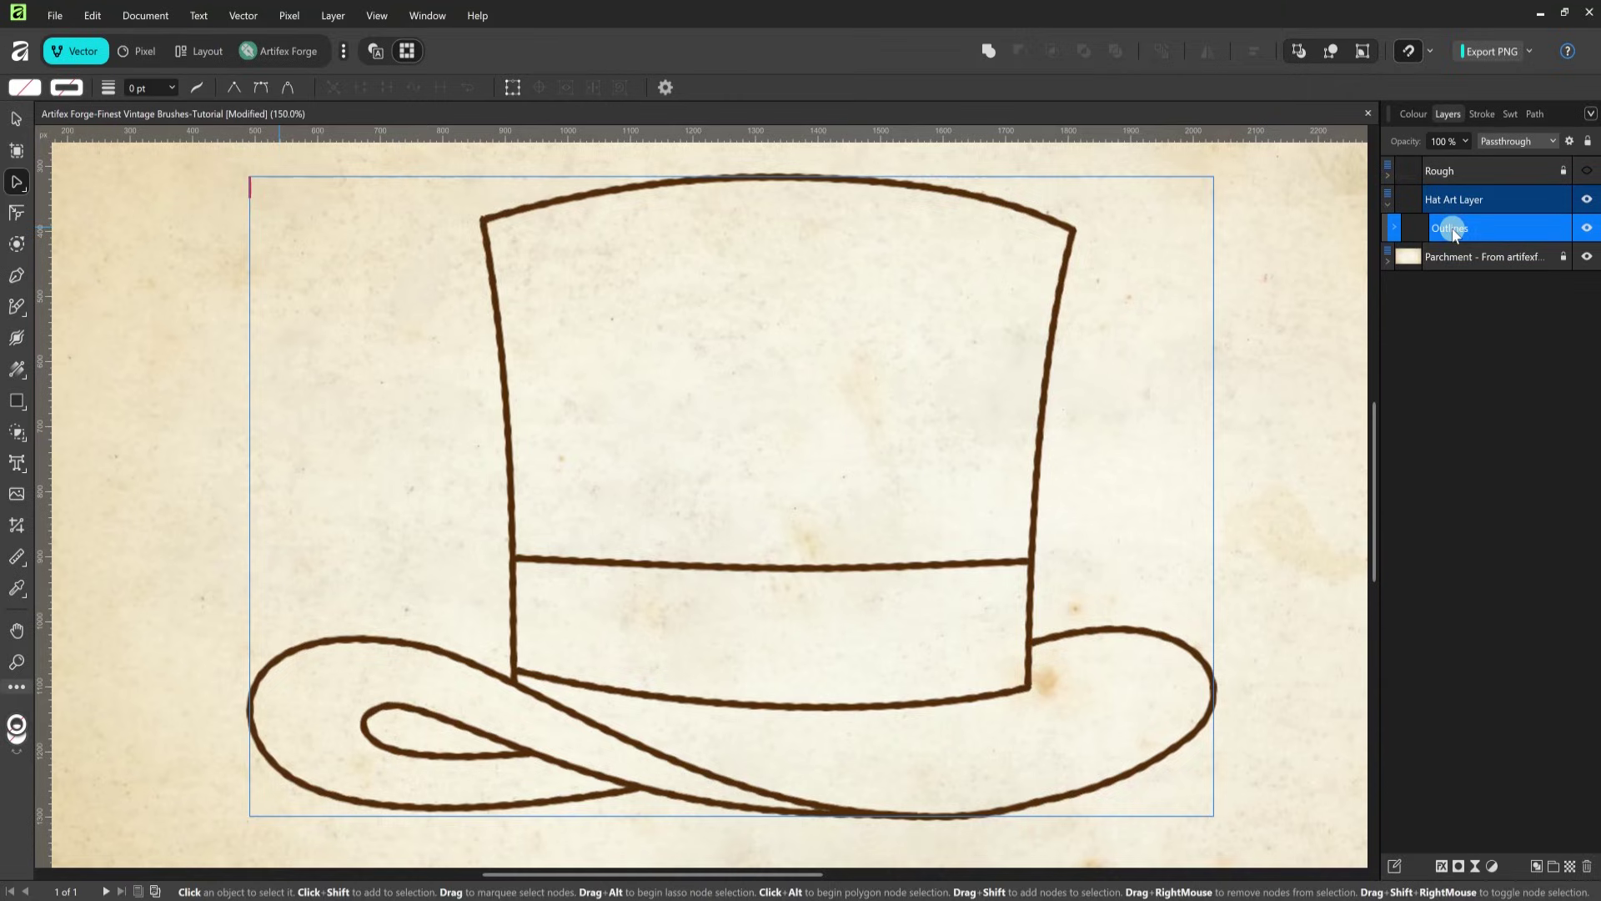
left_click(1292, 441)
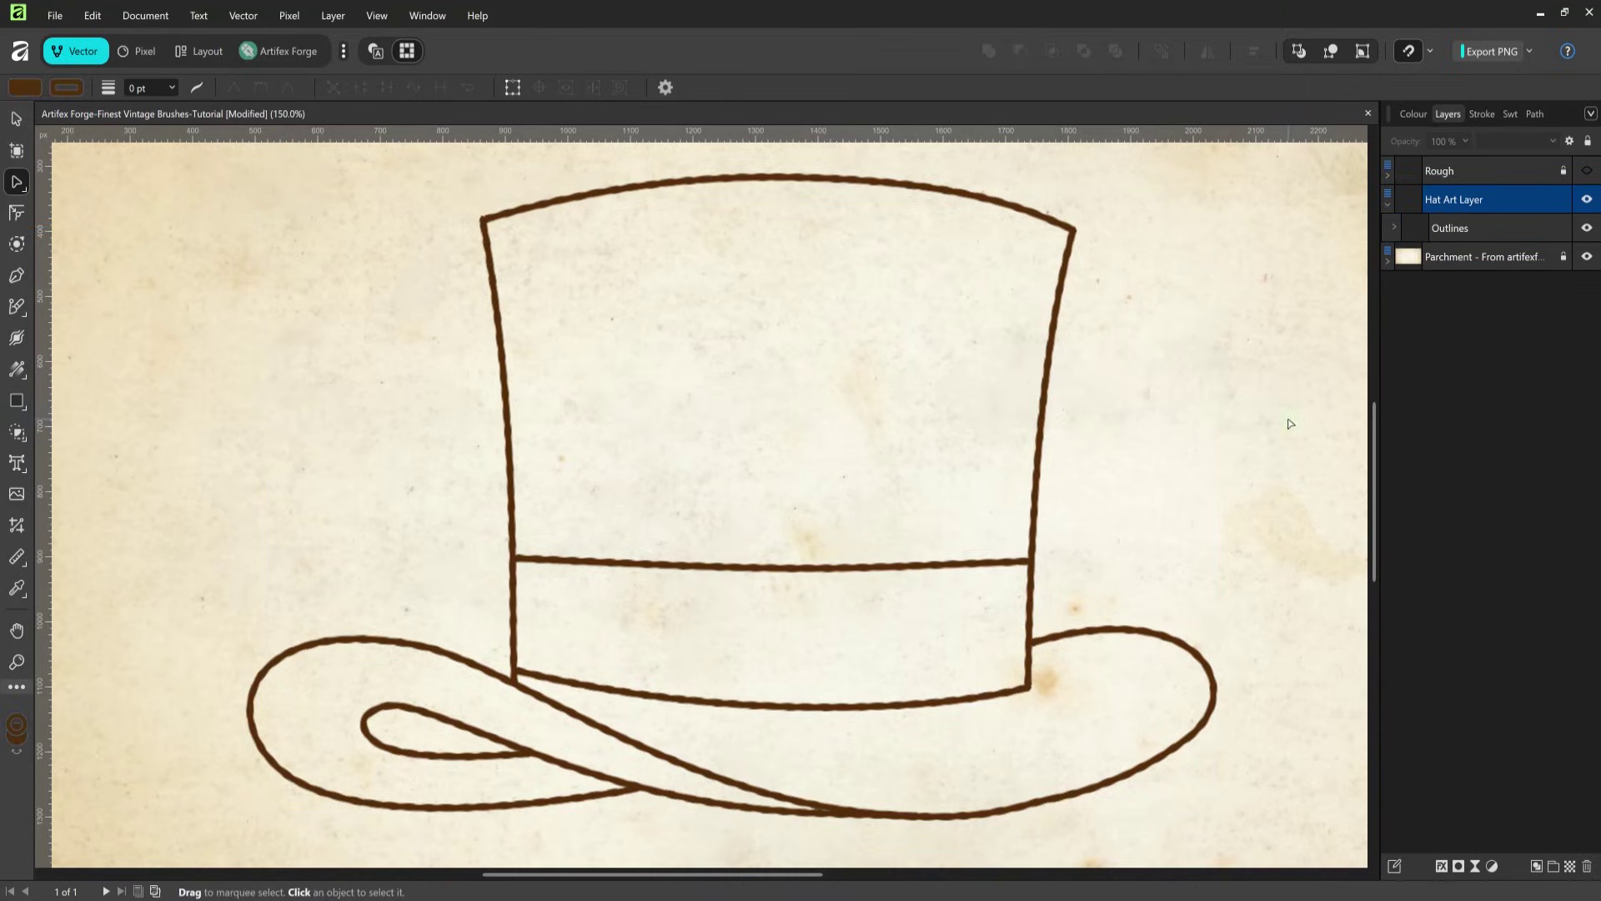
- Fit the page in view and choose the FV_stnd_Horizontal_4 path brush for the Vector Brush
key("v")
key("ctrl+0")
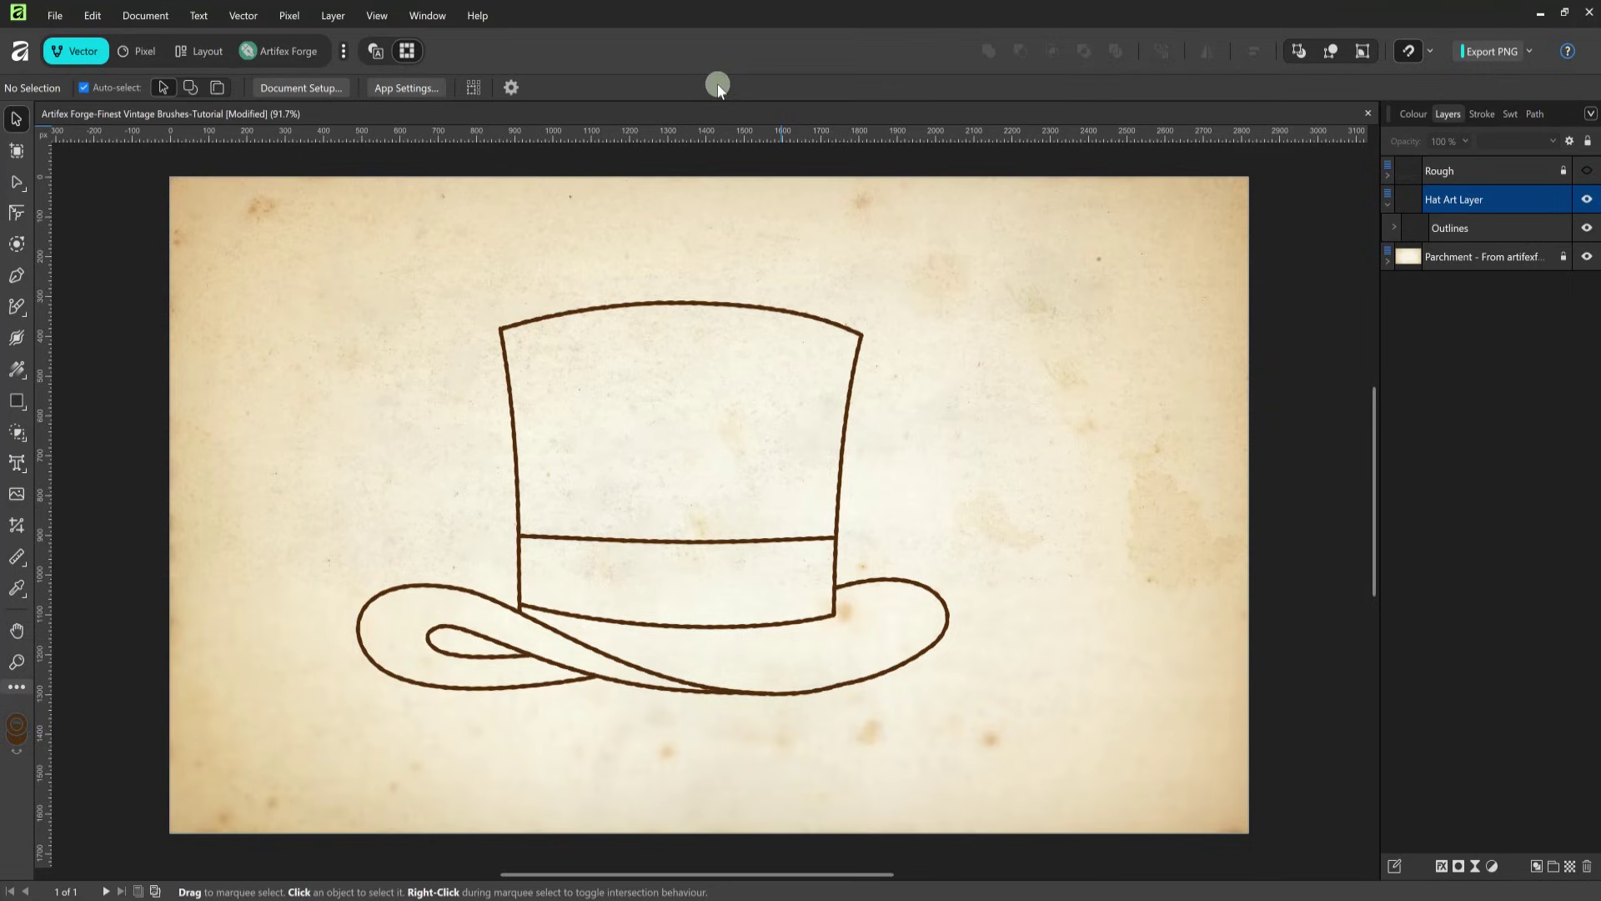
left_click(17, 306)
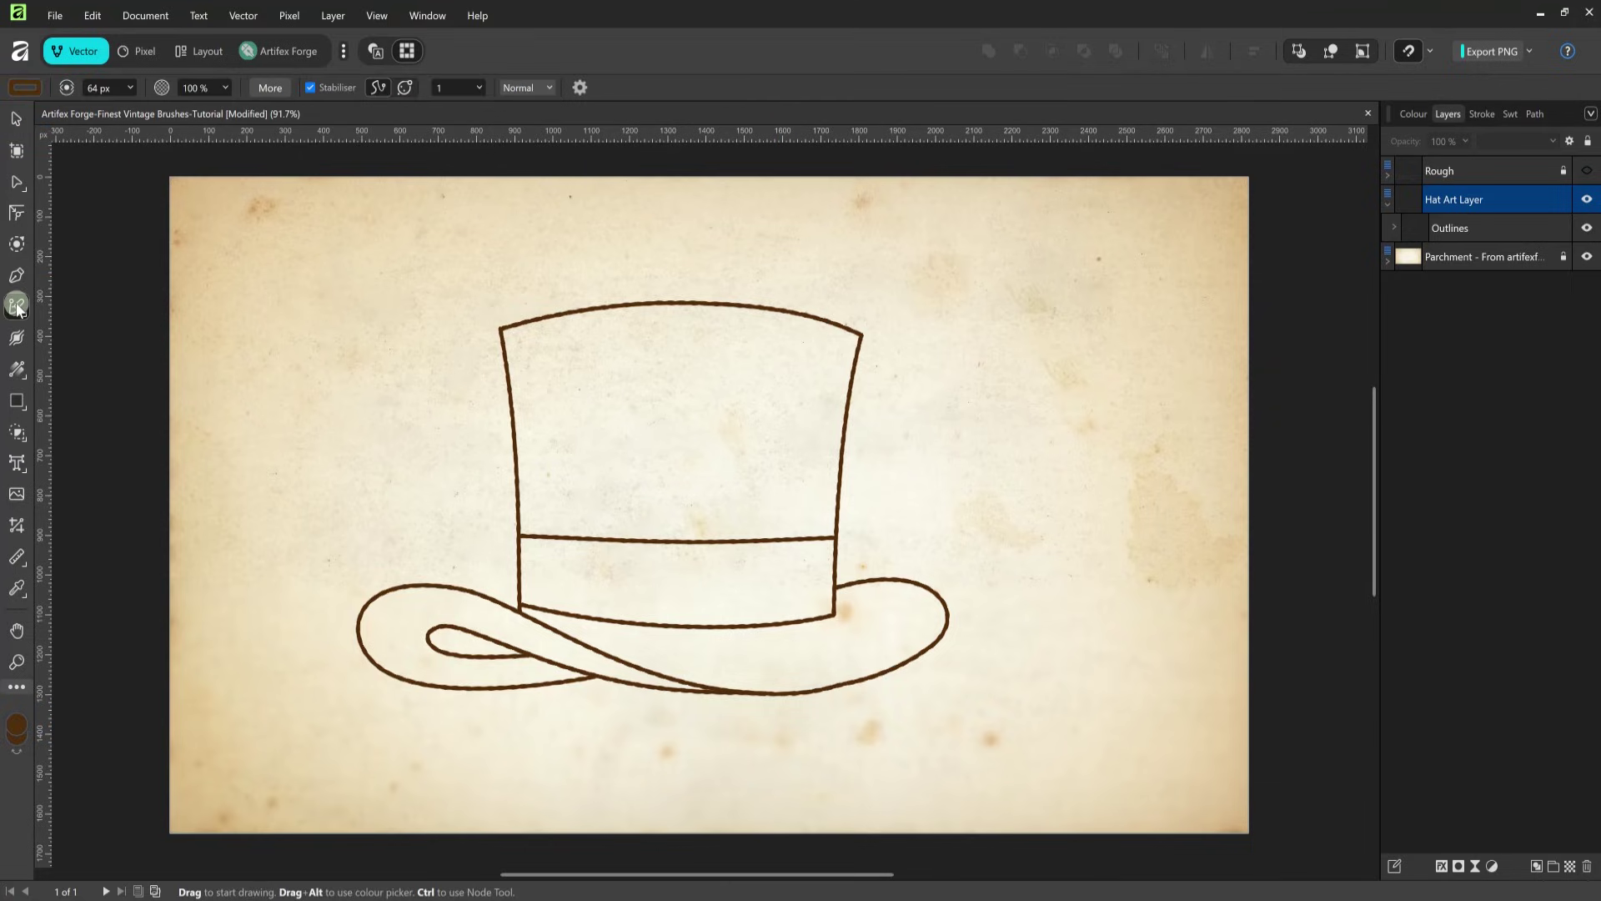
left_click(1533, 115)
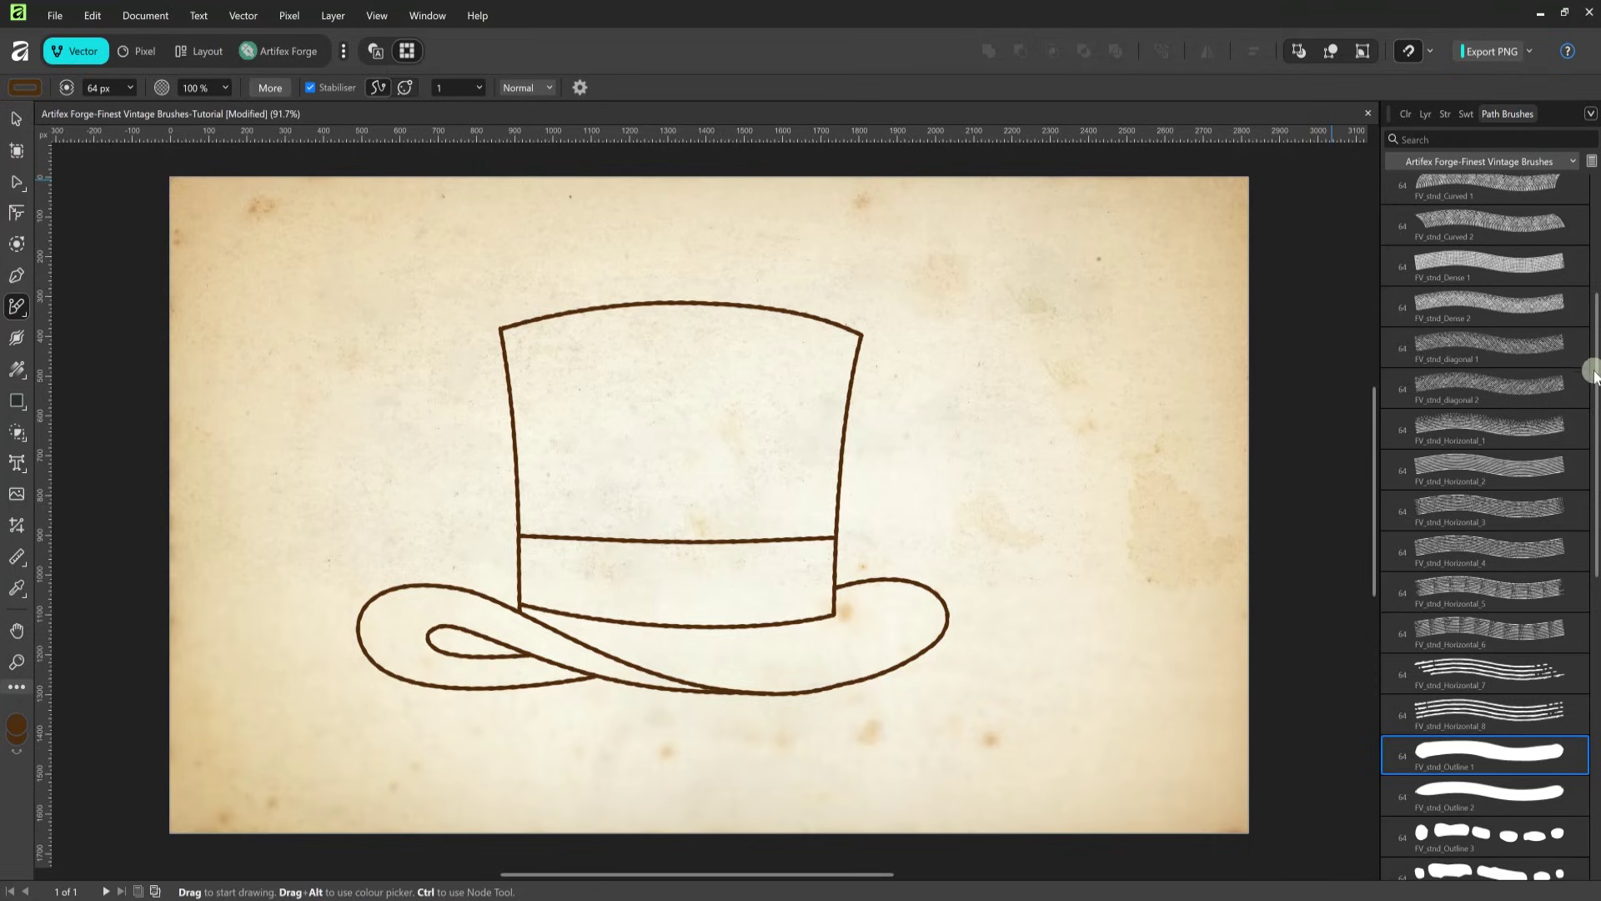
left_click(1501, 553)
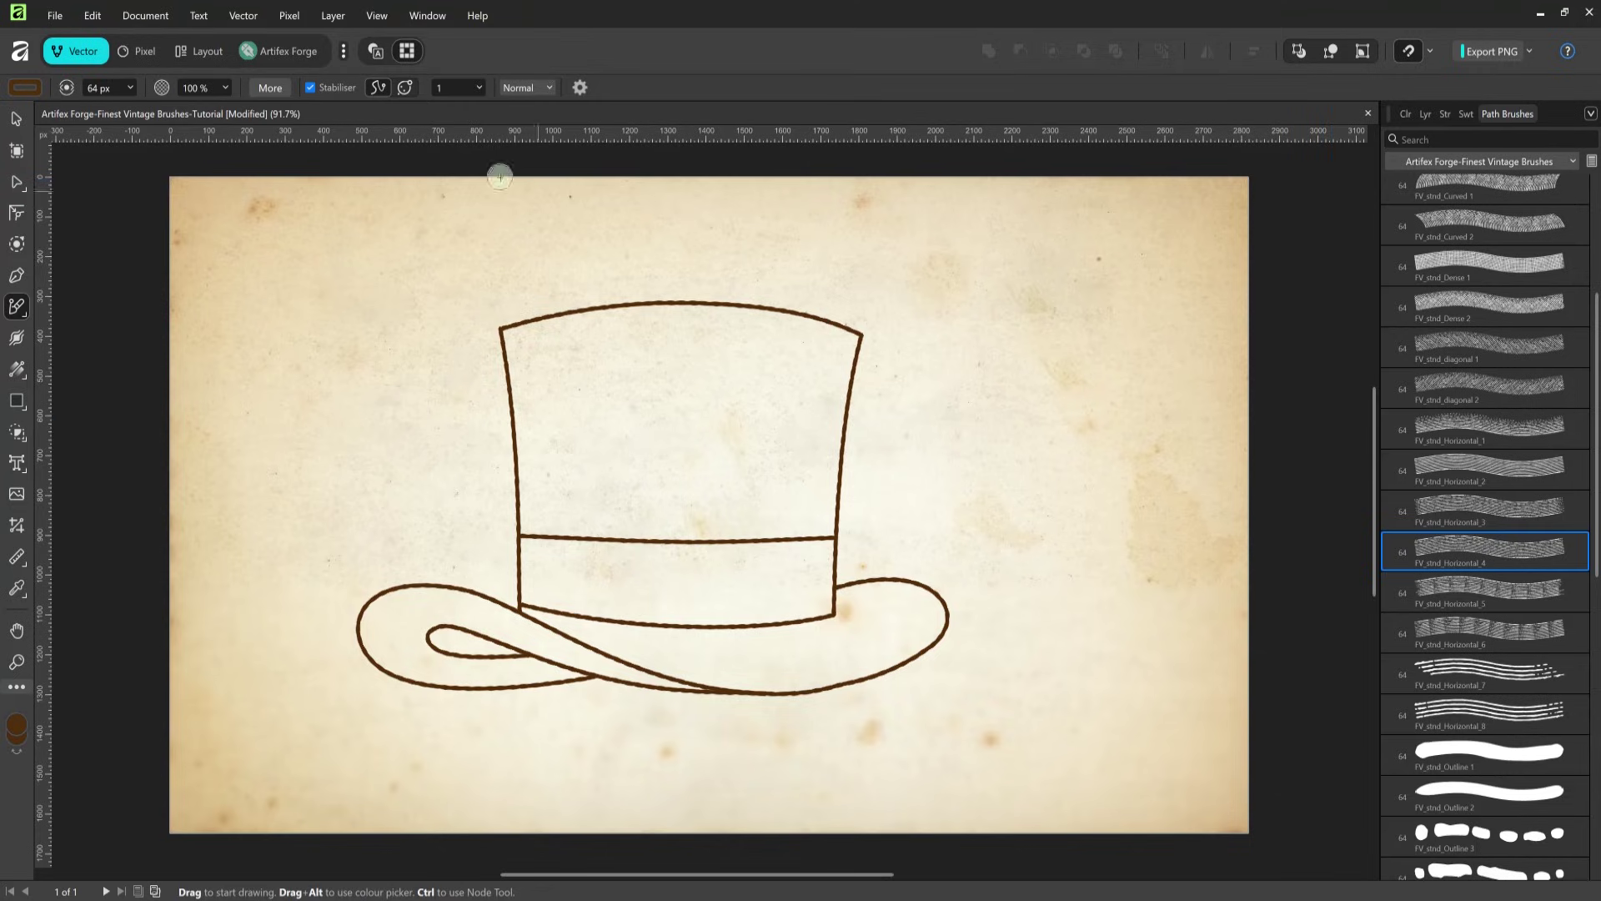
- Widen the brush to 54 pt and paint three overlapping horizontal hatching strokes across the hat crown
left_click(113, 86)
left_click_drag(480, 513, 901, 514)
mouse_move(470, 467)
left_mouse_down()
mouse_move(598, 444)
mouse_move(741, 446)
mouse_move(951, 483)
left_mouse_up()
mouse_move(444, 385)
left_mouse_down()
mouse_move(684, 356)
mouse_move(926, 367)
left_mouse_up()
- Reposition the hatching strokes so they cover the crown evenly from its top edge to the band
left_click(16, 118)
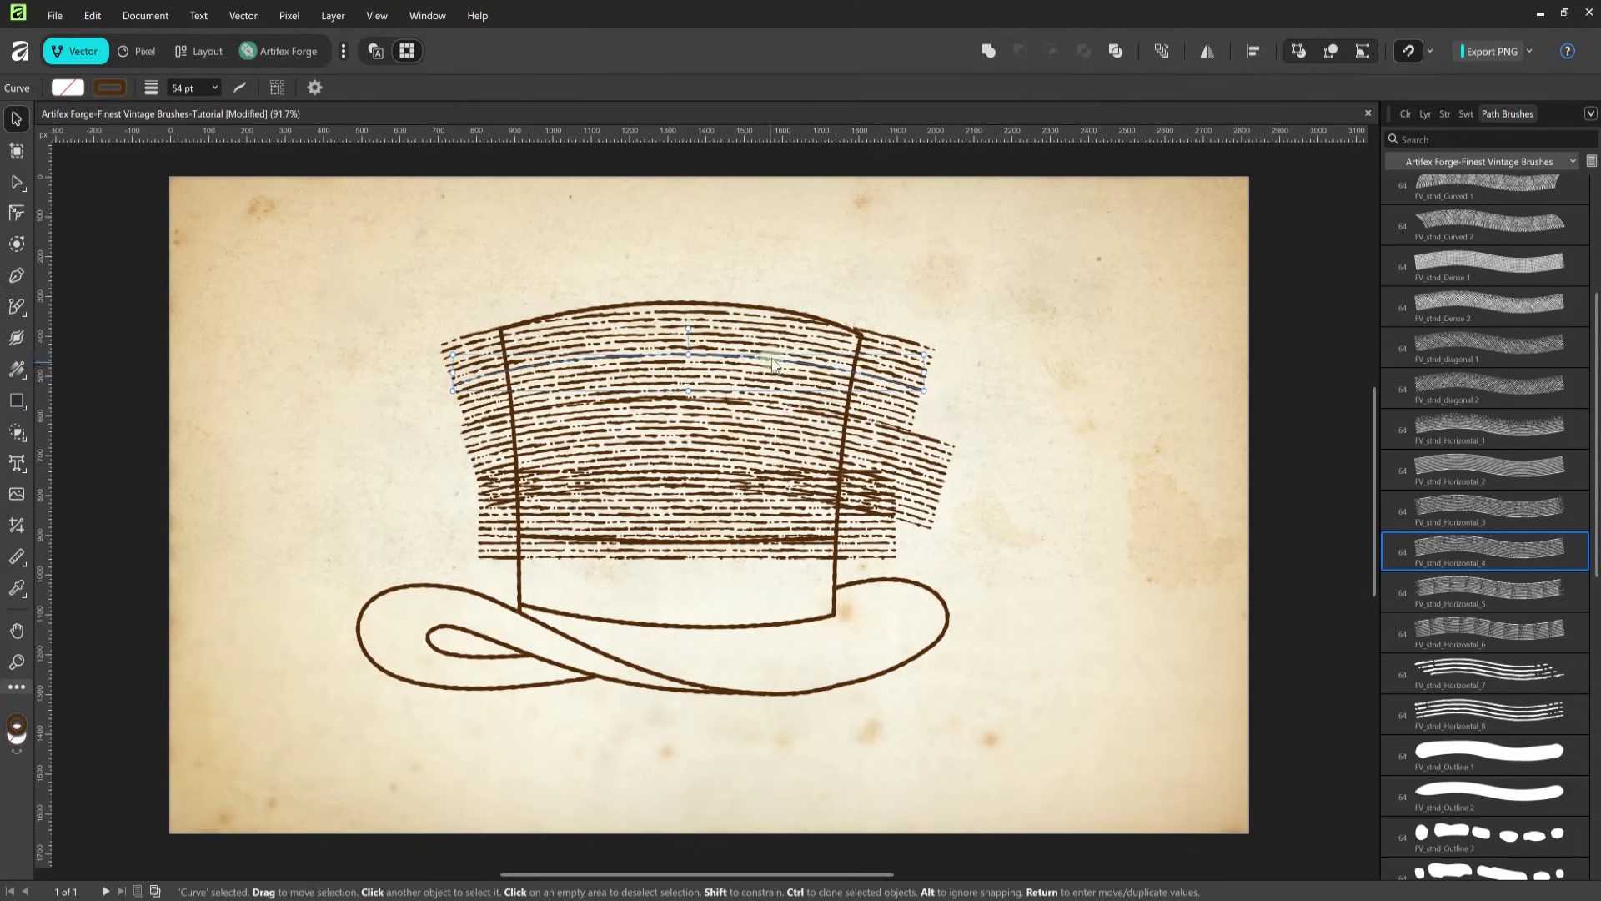
left_click_drag(792, 514, 792, 534)
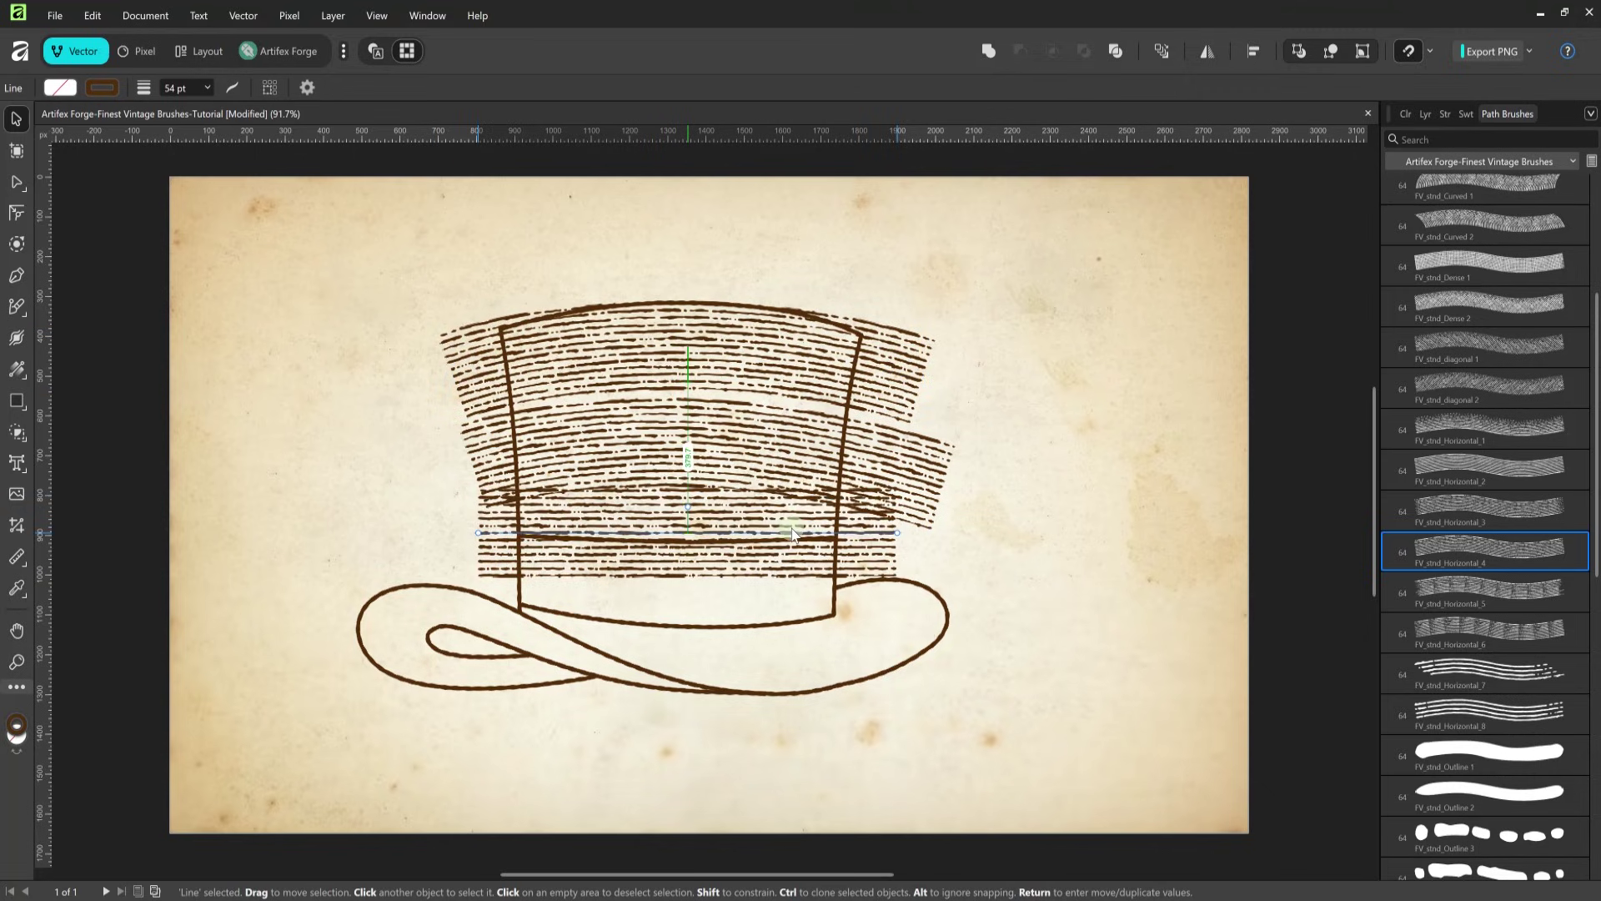
left_click(811, 421)
left_click_drag(803, 376, 805, 371)
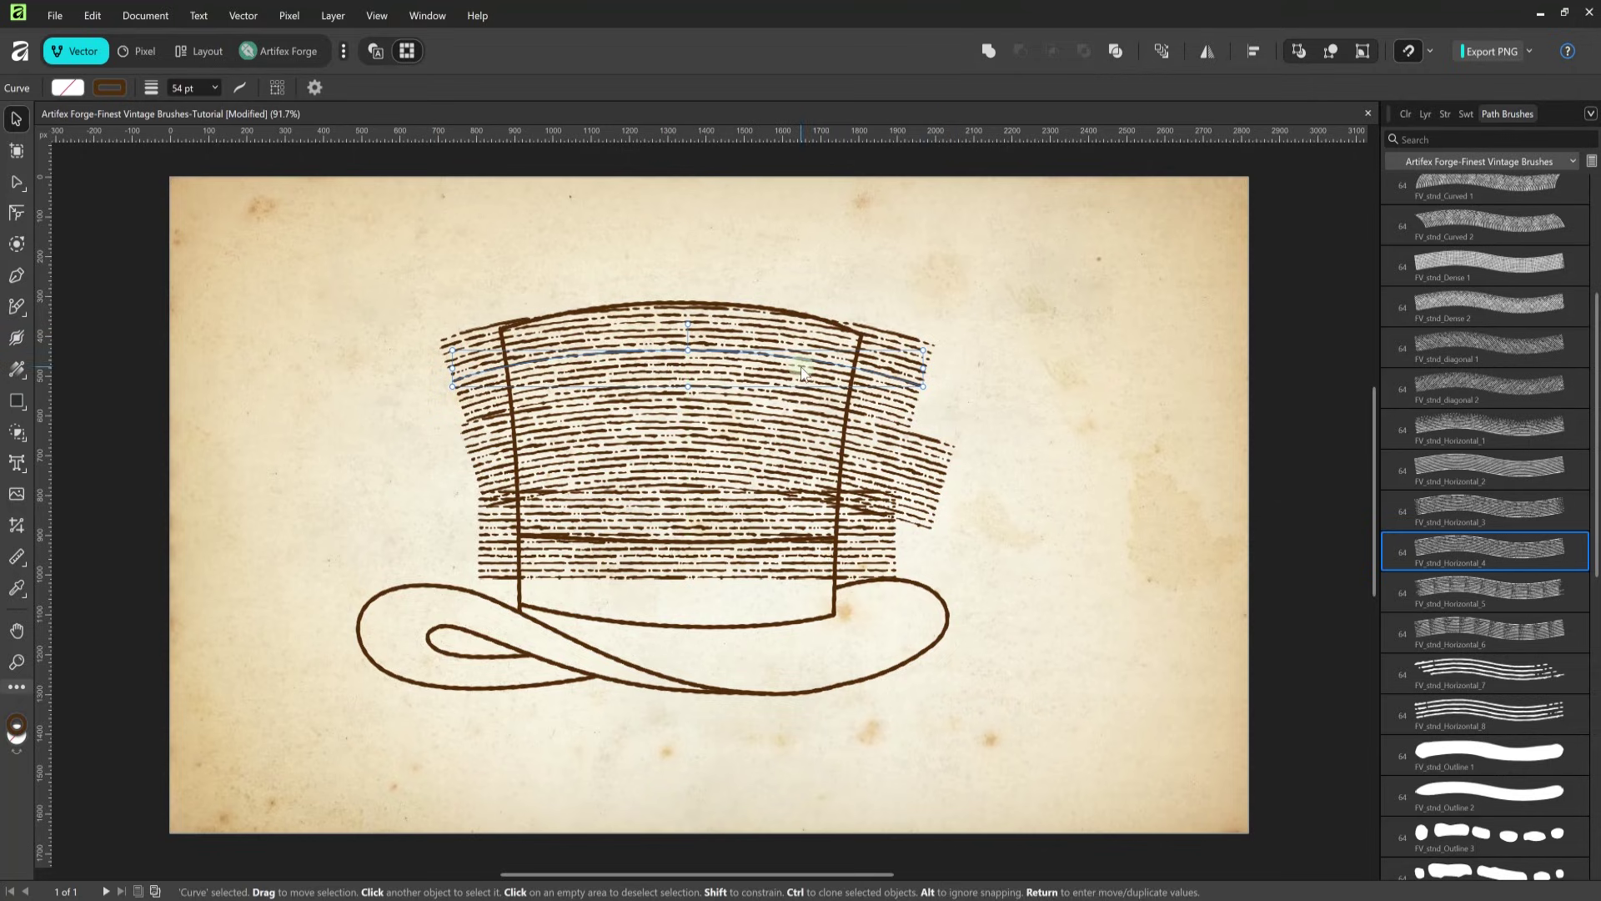
- Group the three horizontal hatching strokes on the crown
left_click(917, 476, "shift")
left_click(874, 535, "shift")
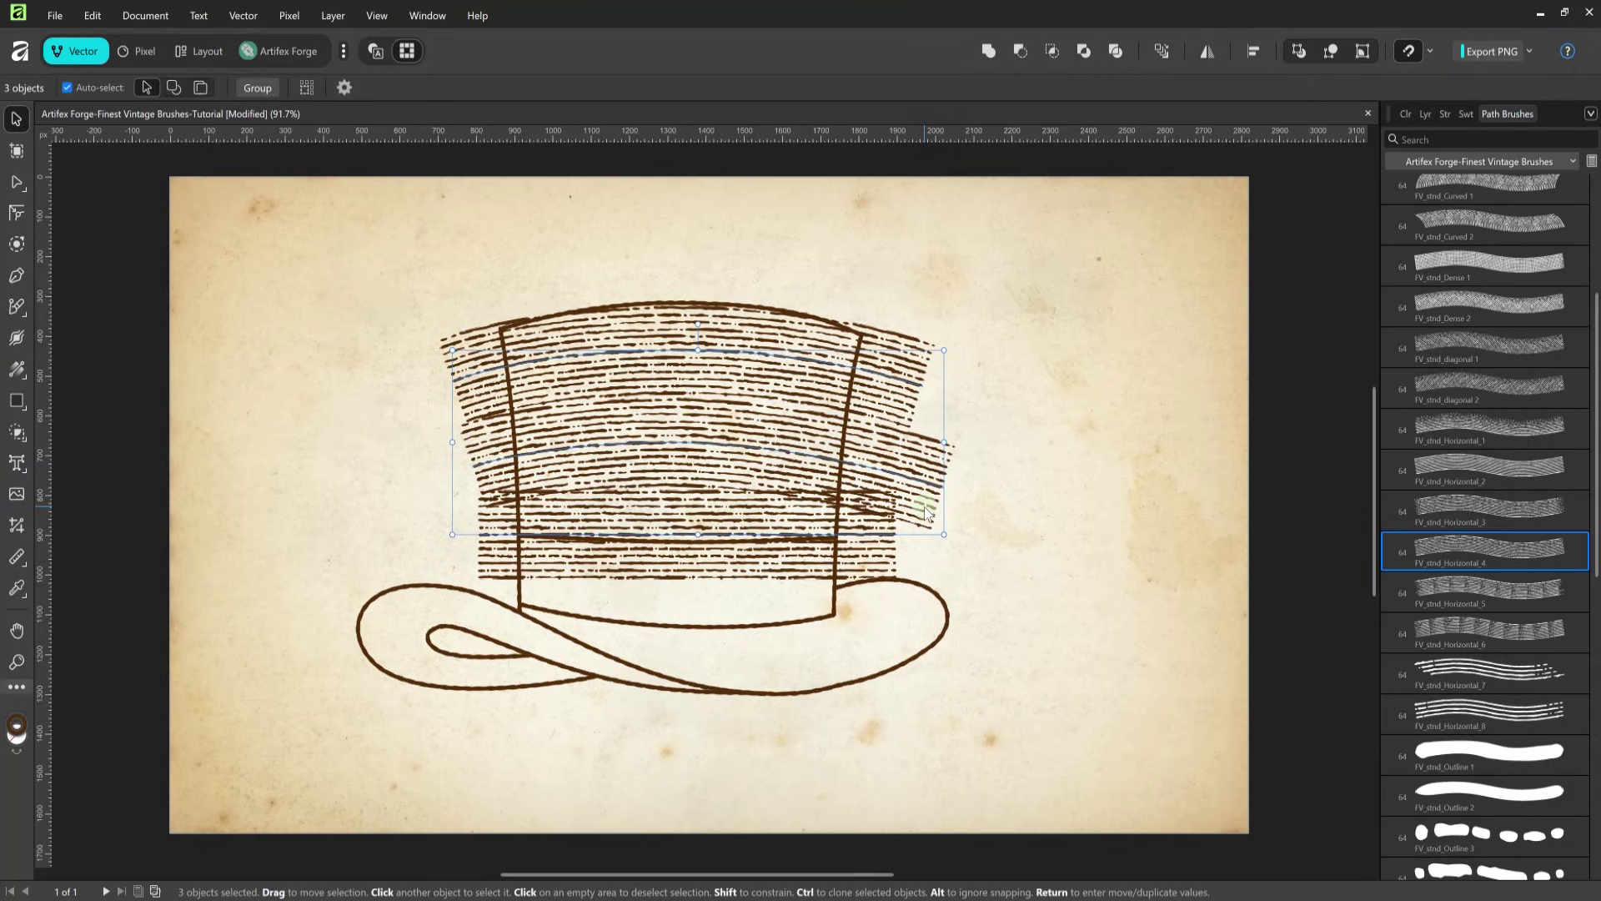
left_click(332, 15)
left_click(308, 198)
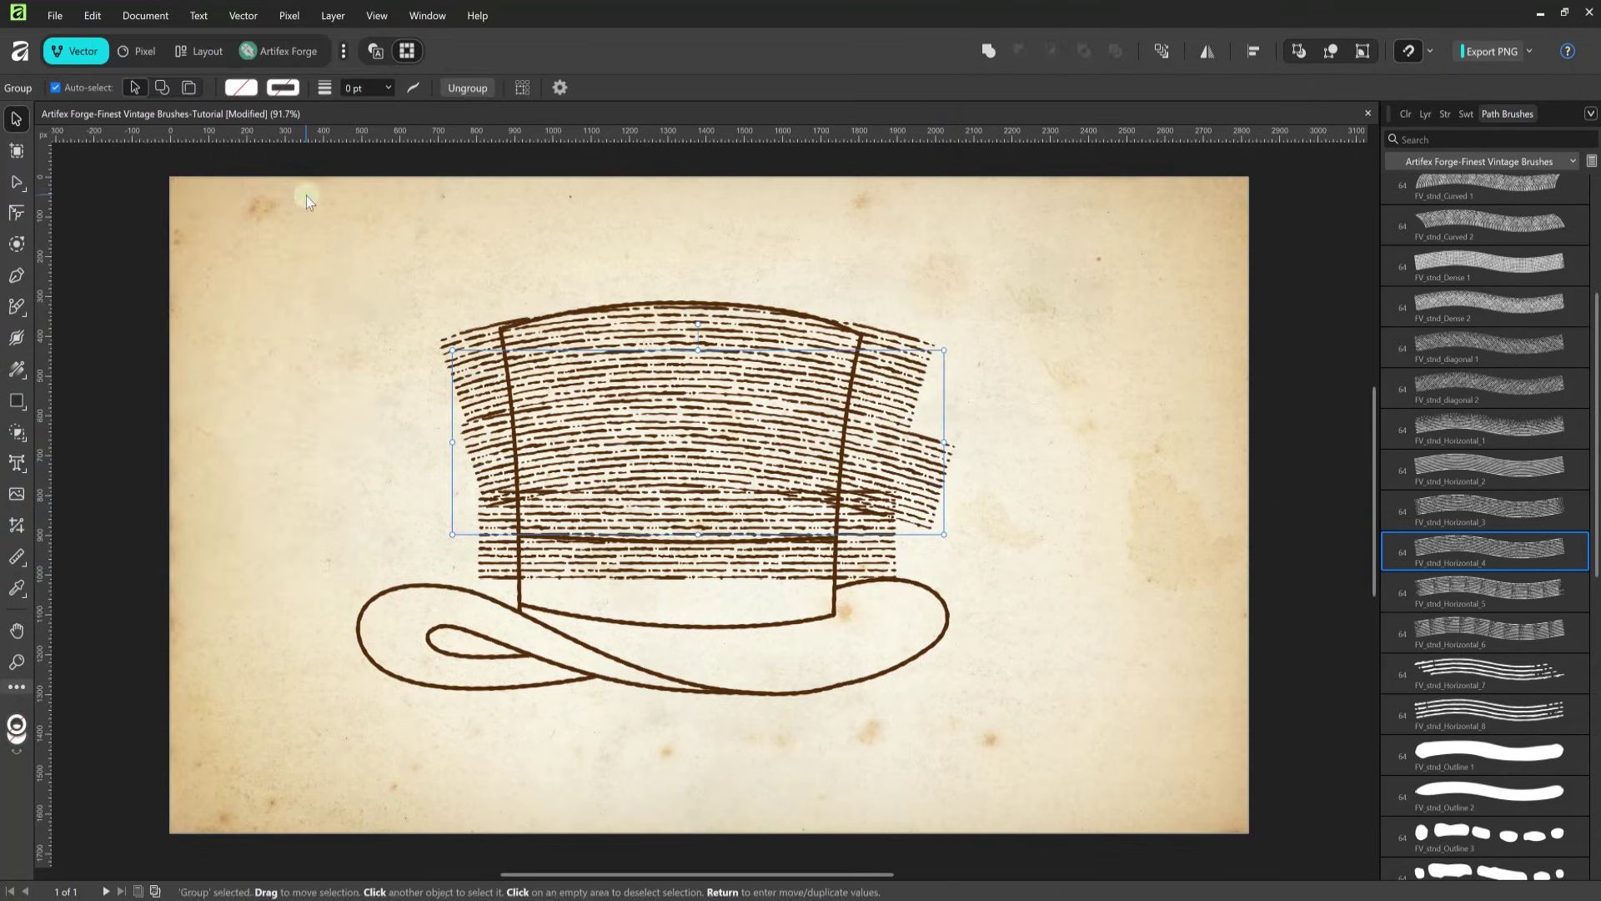
left_click(994, 465)
- Draw a rectangle over the hat crown down past the band line and reduce its stroke width to 0.2 pt
left_click(18, 401)
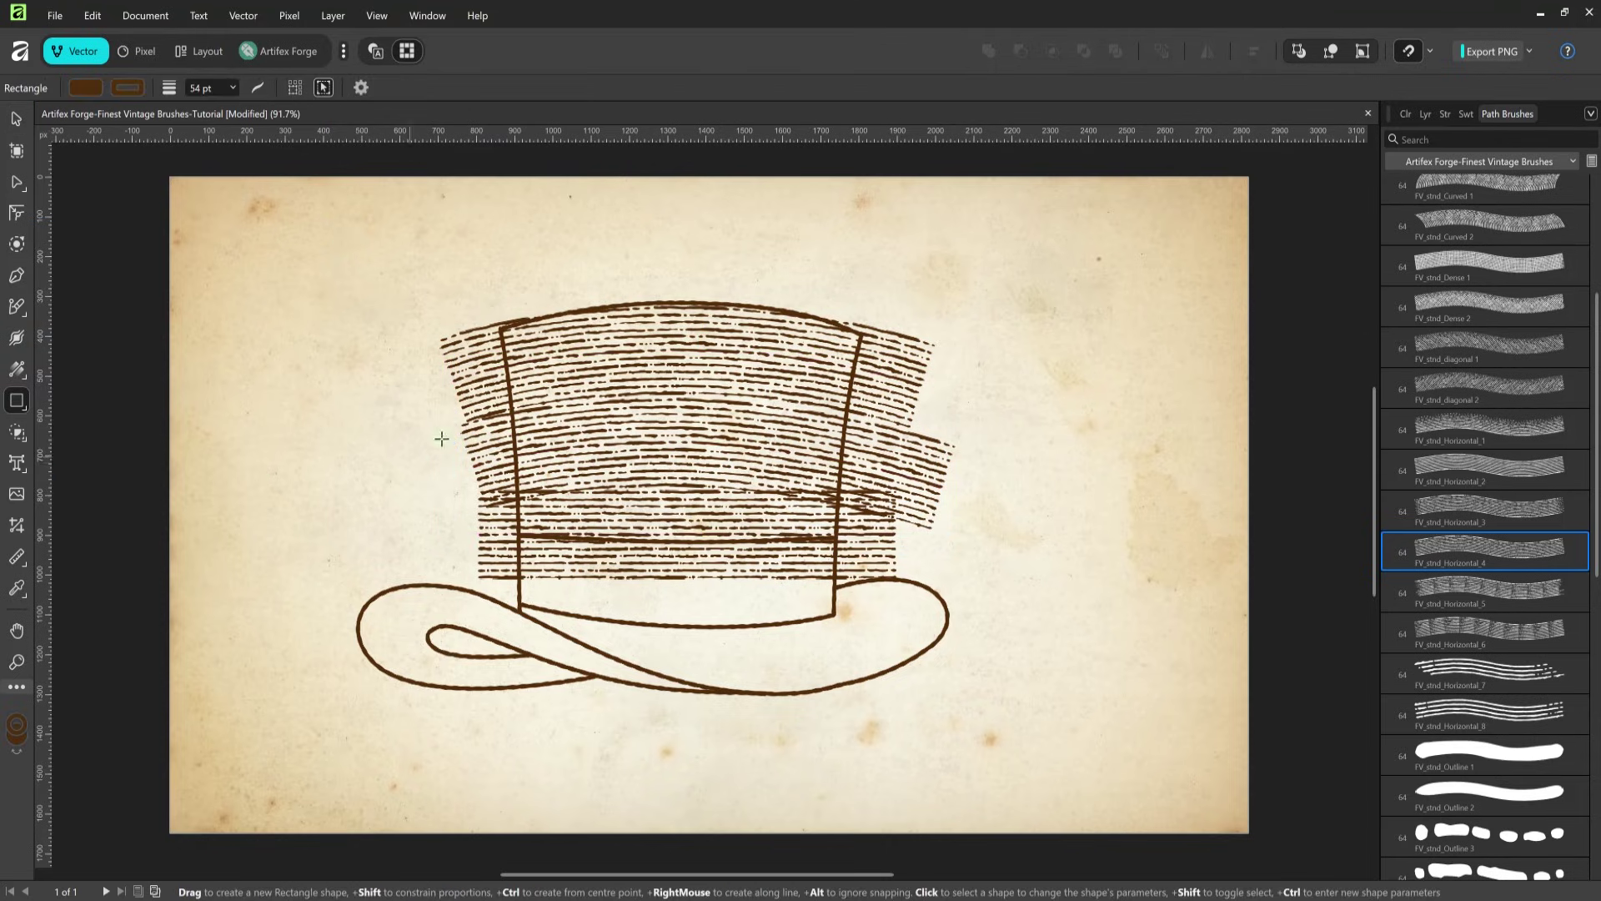
mouse_move(503, 333)
left_mouse_down()
mouse_move(822, 554)
mouse_move(839, 587)
left_mouse_up()
left_click(233, 88)
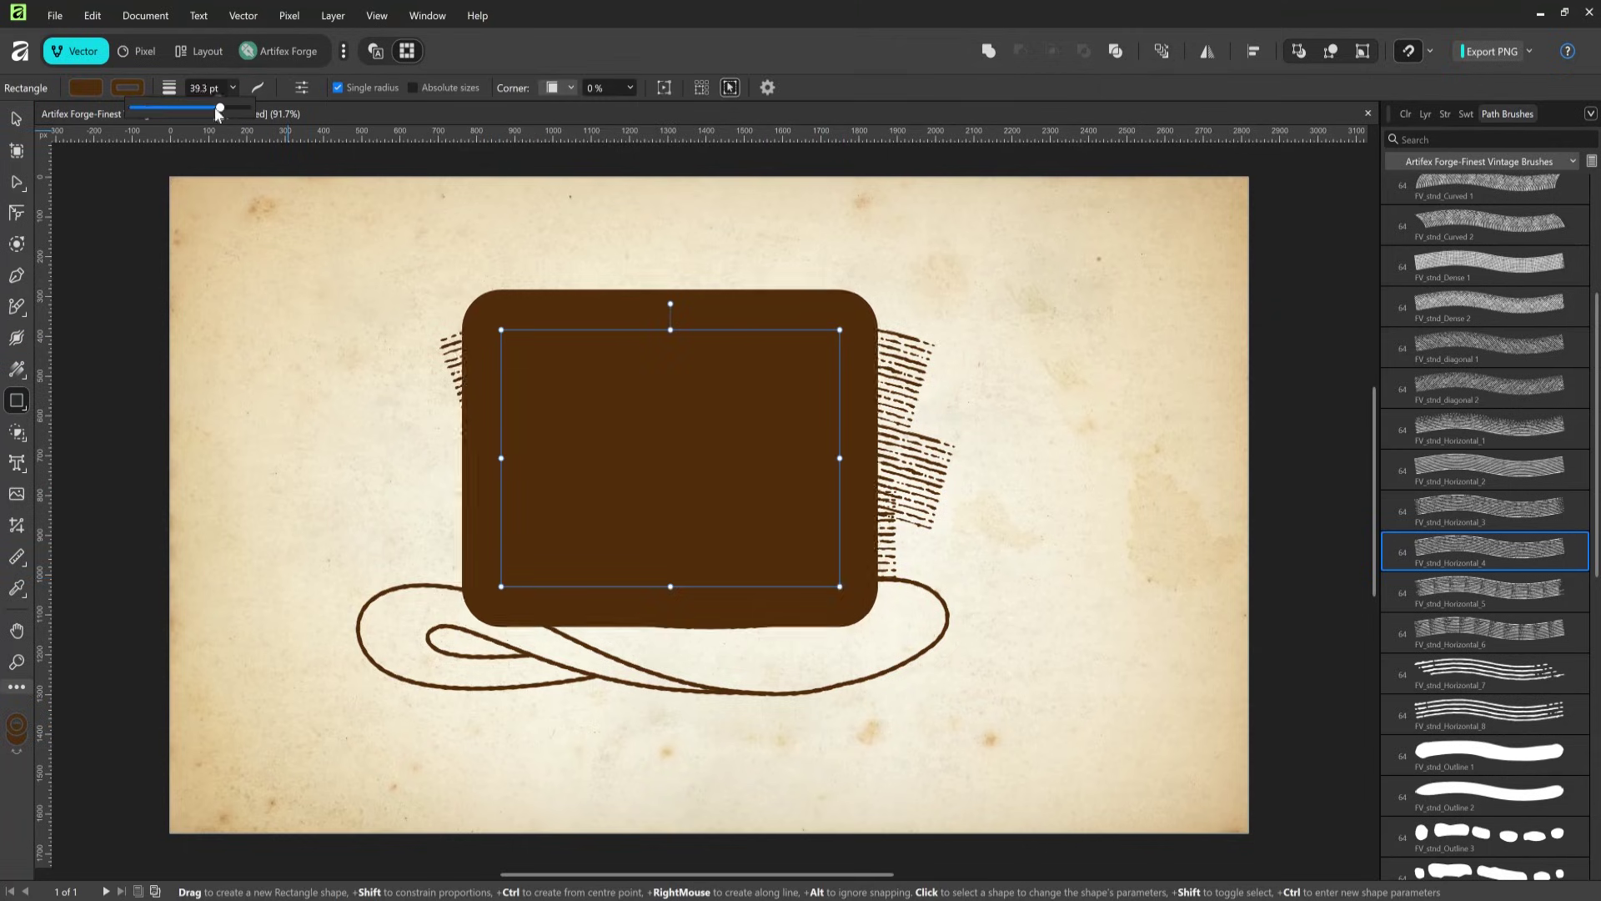
left_click_drag(214, 108, 137, 107)
- Remove both the fill and stroke colours from the rectangle
left_click(1407, 114)
left_click(1415, 163)
left_click(1400, 168)
left_click(1404, 153)
left_click(1399, 168)
- Convert the rectangle to curves and move its corner nodes onto the corners of the crown outline
left_click(666, 88)
left_click_drag(839, 329, 861, 334)
left_click_drag(840, 586, 838, 534)
left_click_drag(501, 586, 518, 534)
- Add a smooth node to the shape's top edge and bend it to match the crown's arched top
left_click(679, 332)
left_click_drag(679, 332, 801, 305)
left_click(261, 87)
left_click_drag(619, 298, 589, 303)
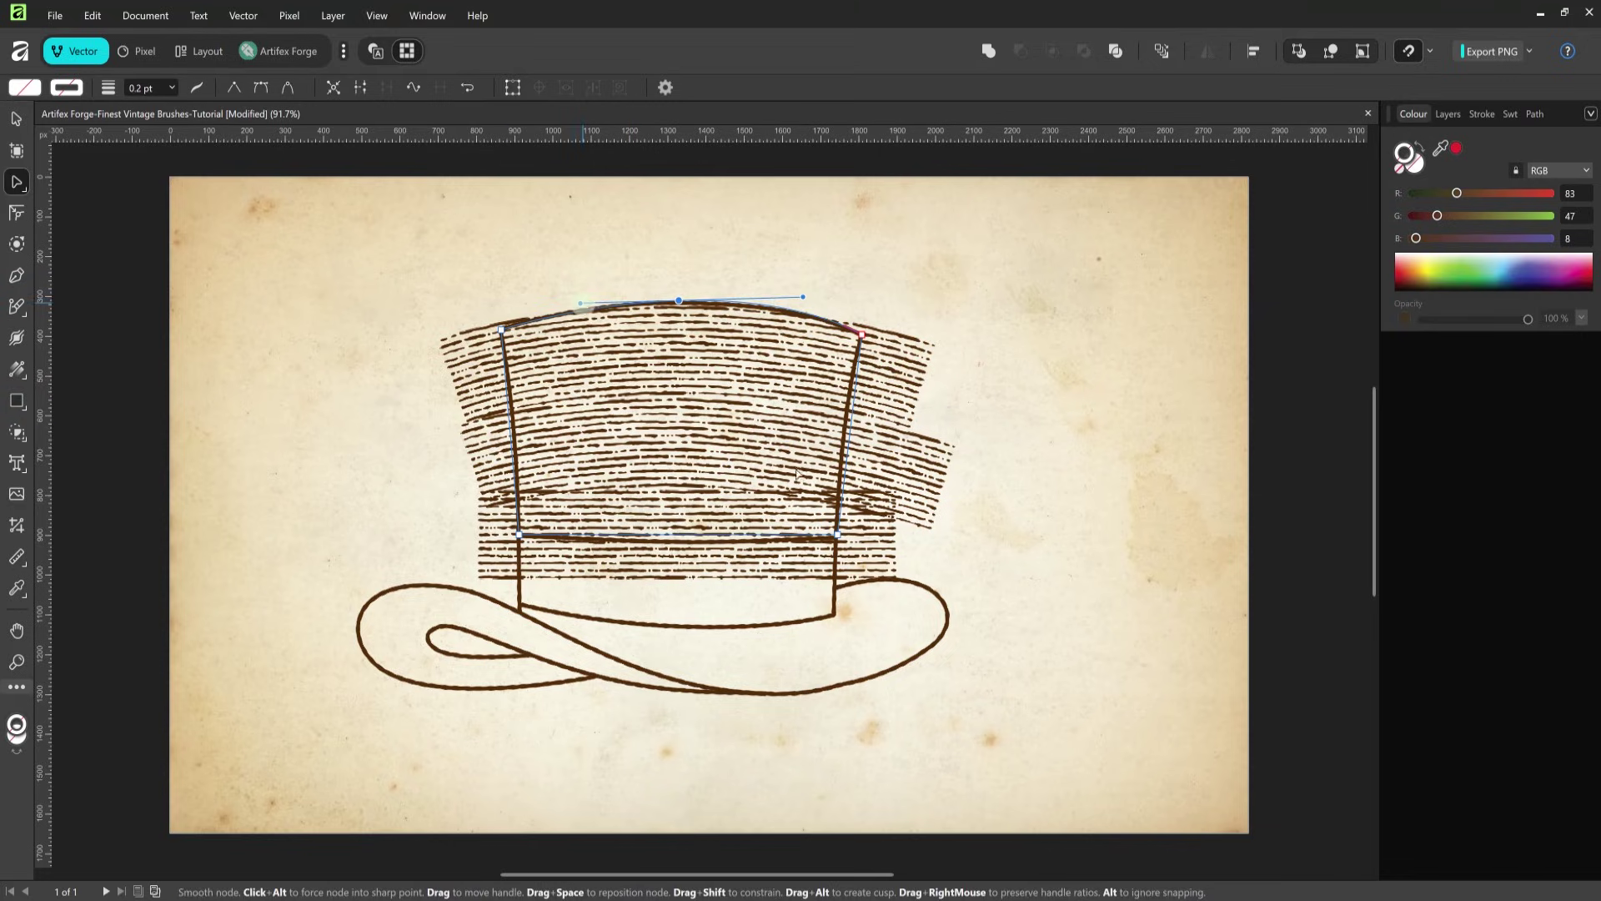
- Add a smooth node midway down the shape's left side and bend it along the crown outline
left_click(510, 422)
left_click_drag(509, 421, 518, 423)
left_click(516, 421)
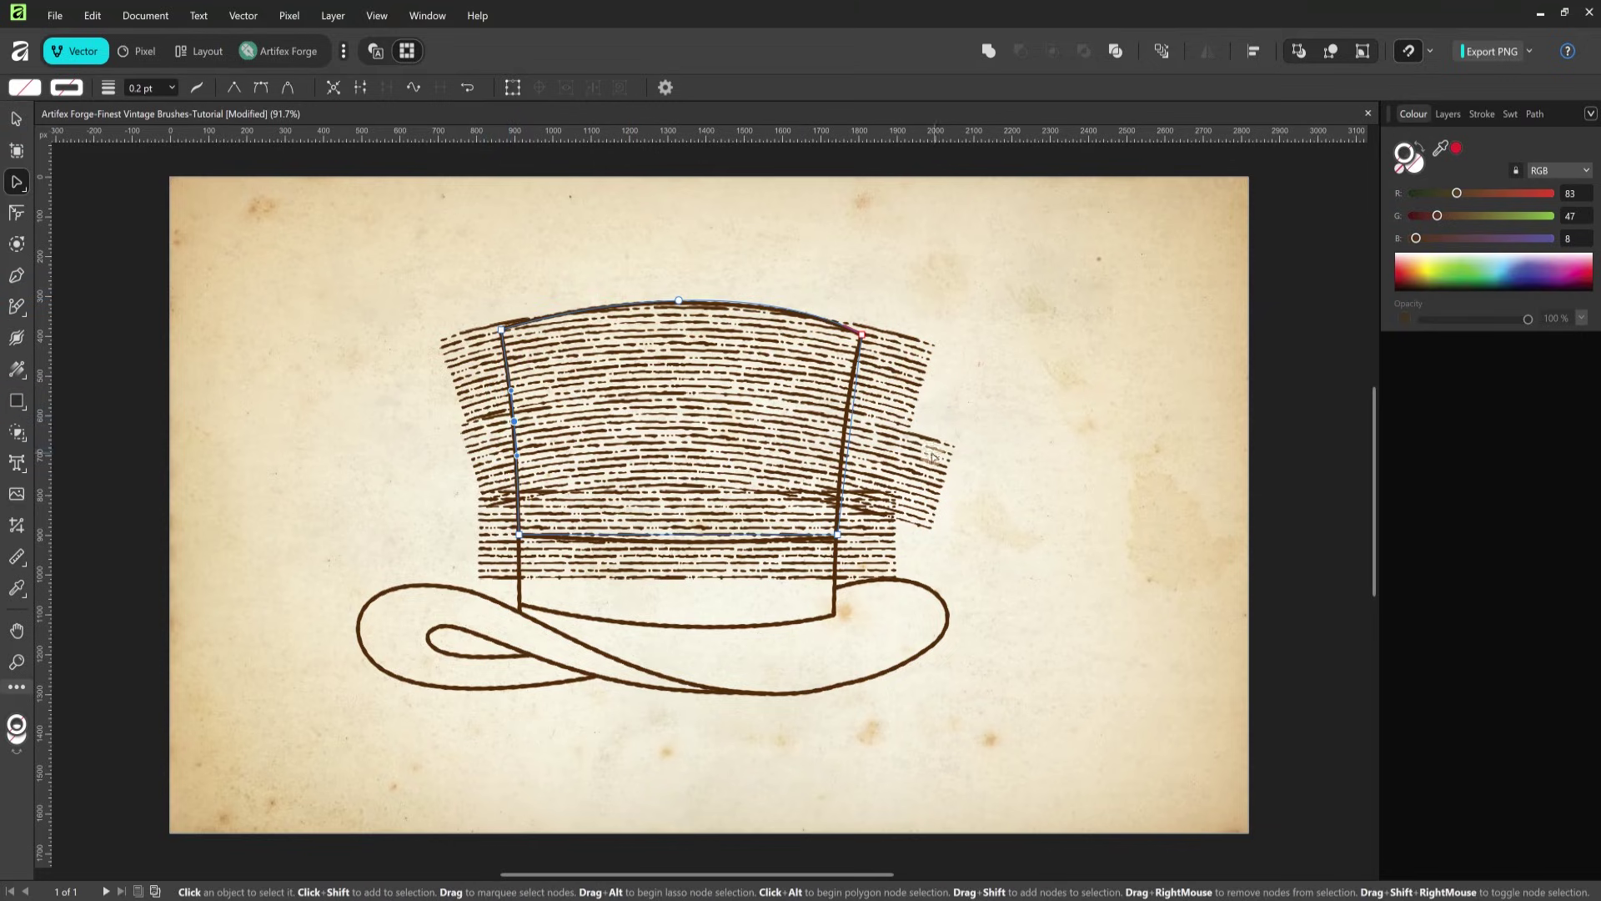
left_click(261, 87)
- Adjust the shape's lower right corner and bow its bottom edge along the band line with a smooth node
left_click(837, 535)
left_click(678, 541)
left_click(264, 88)
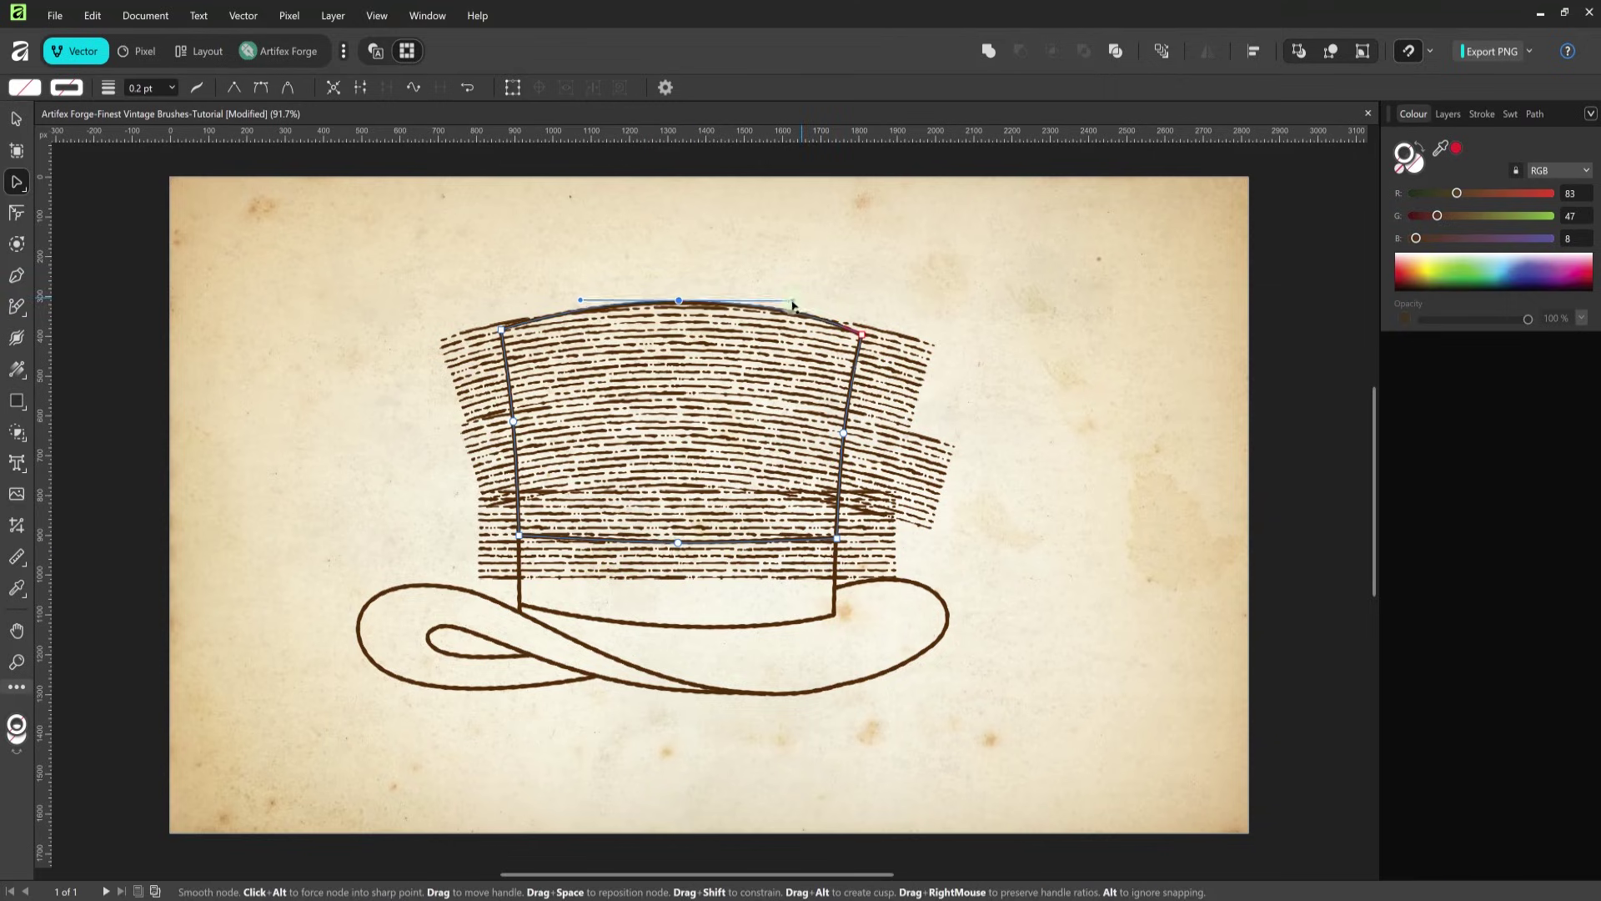
- Clip the hatching group inside the crown-shaped curve within the Hat Art Layer
left_click(18, 120)
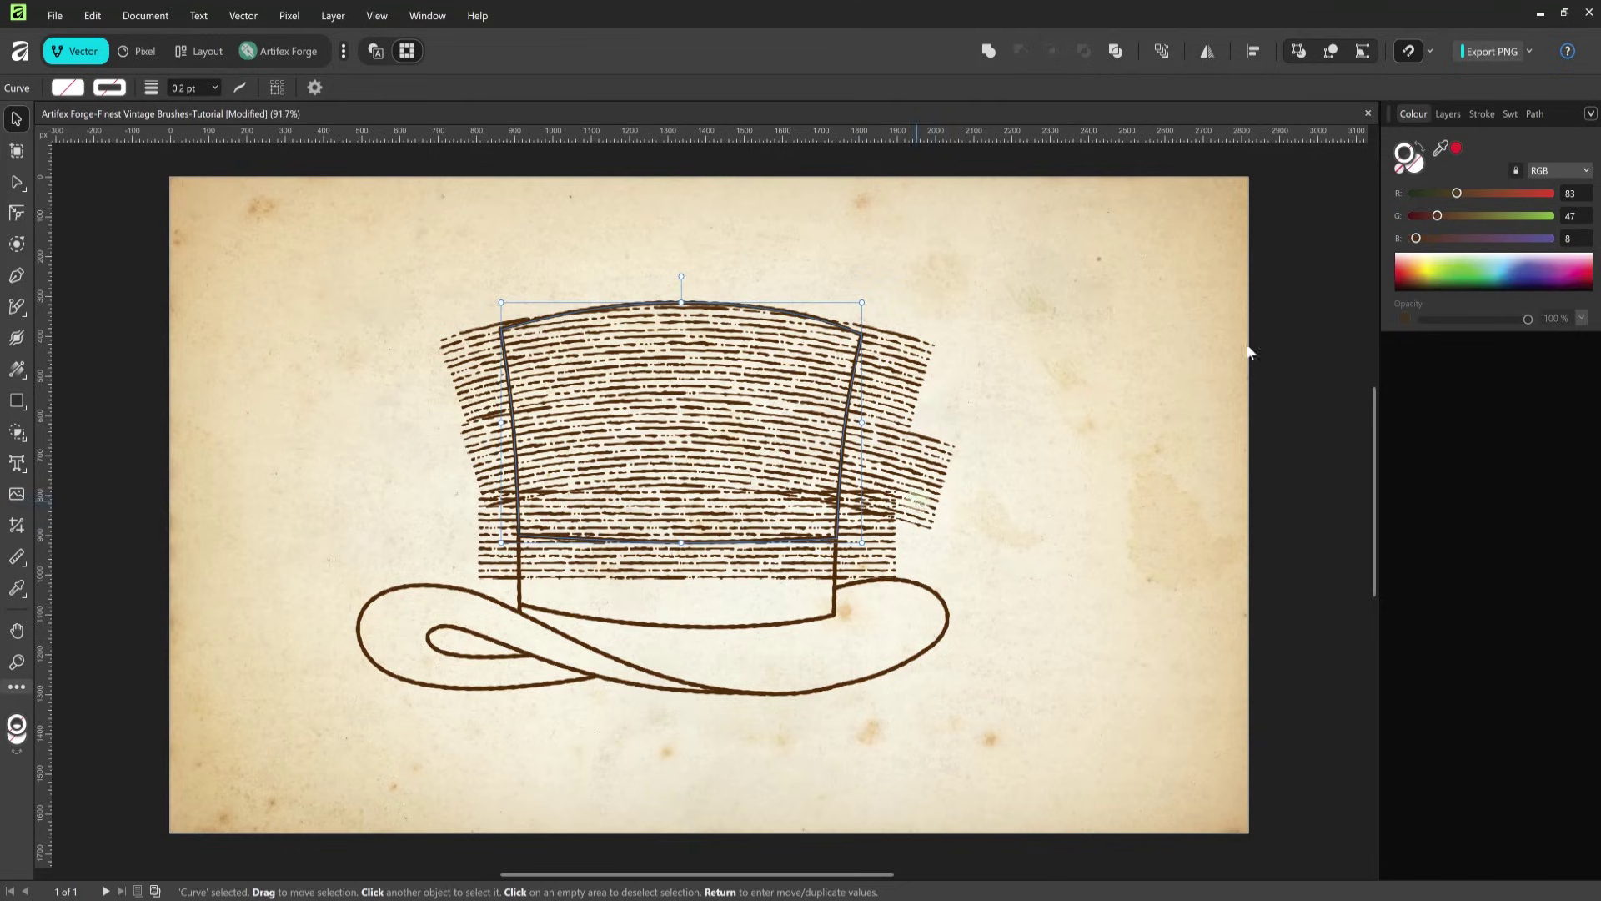
left_click(1448, 113)
left_click(1529, 200)
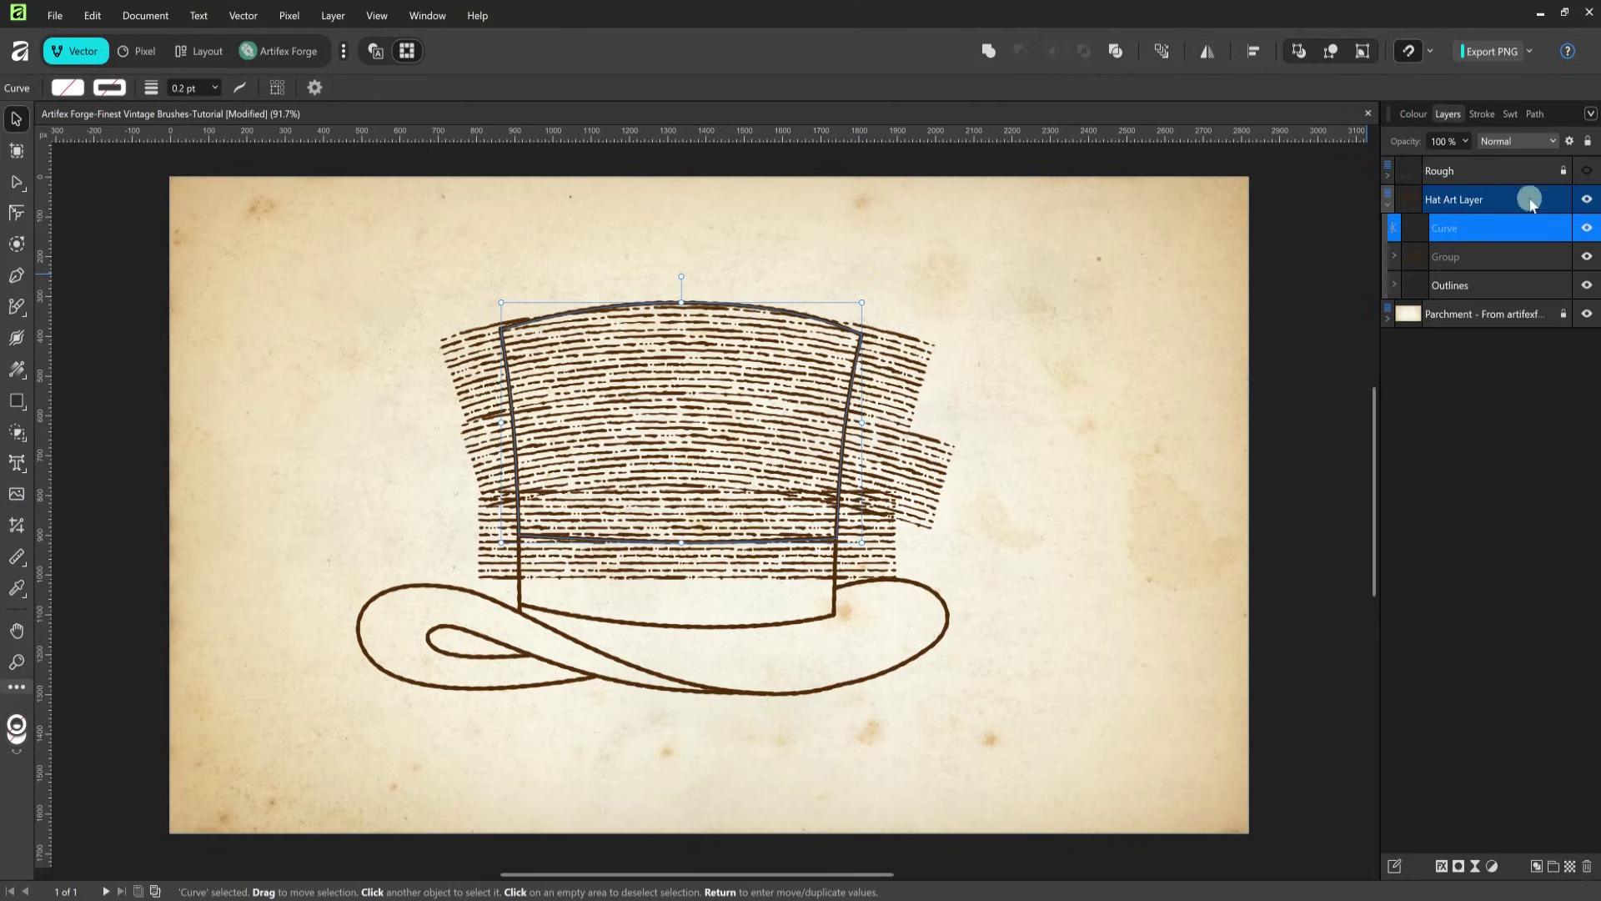
left_click(1466, 259)
left_click_drag(1472, 259, 1472, 229)
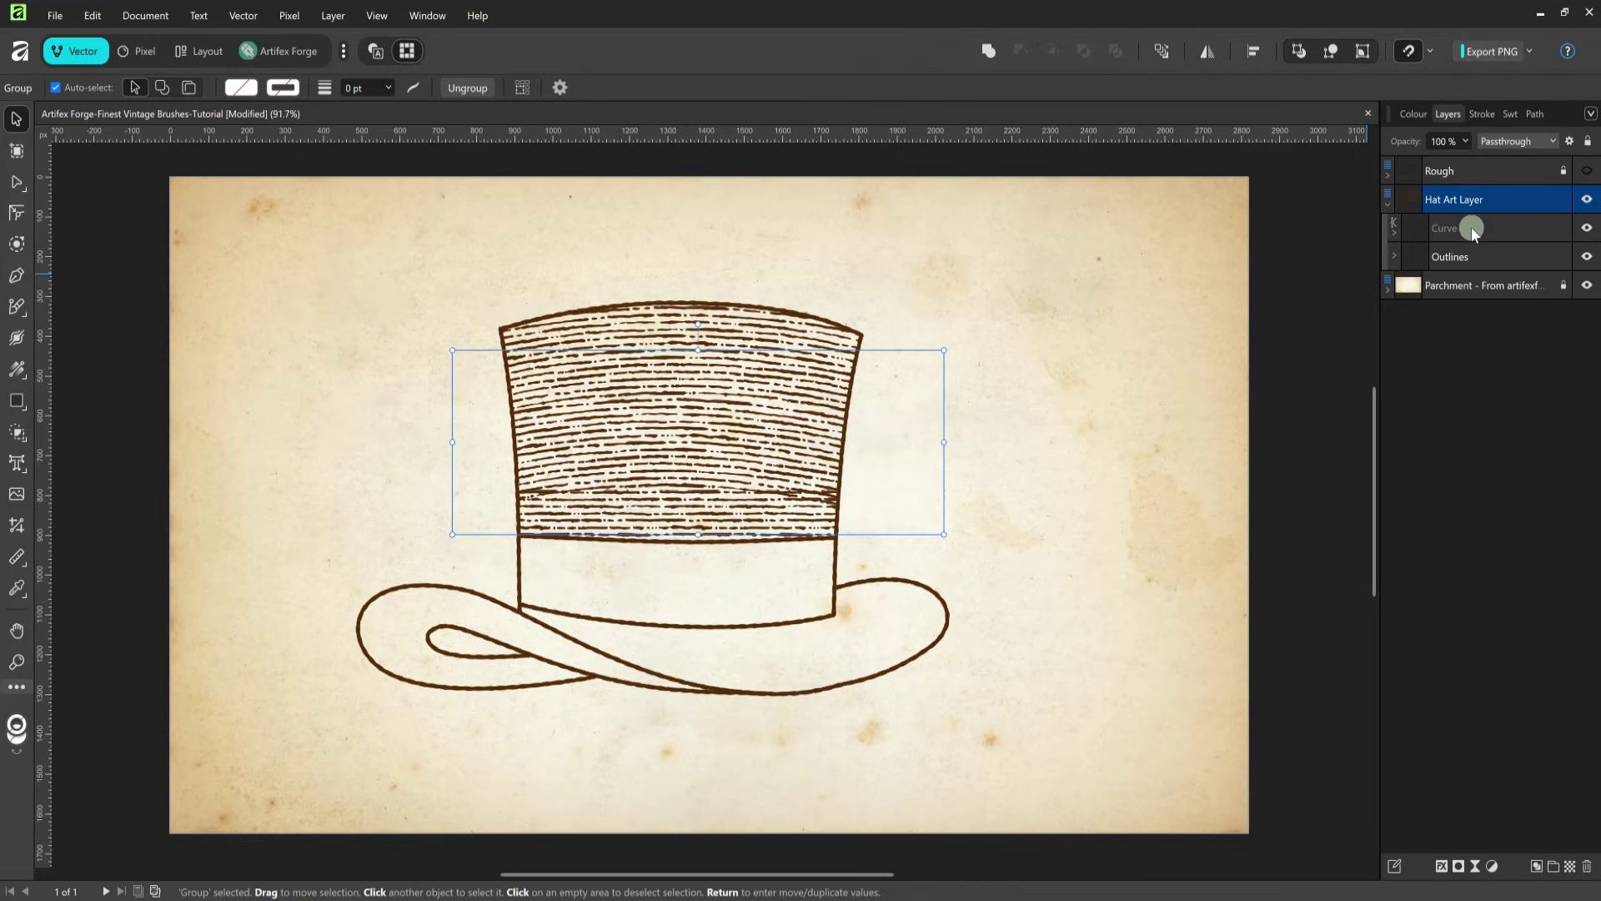
- Vary the stroke width of the lowest hatching line at its centre, both sides and both ends with the Stroke Width tool
left_click(1394, 232)
left_click(1402, 259)
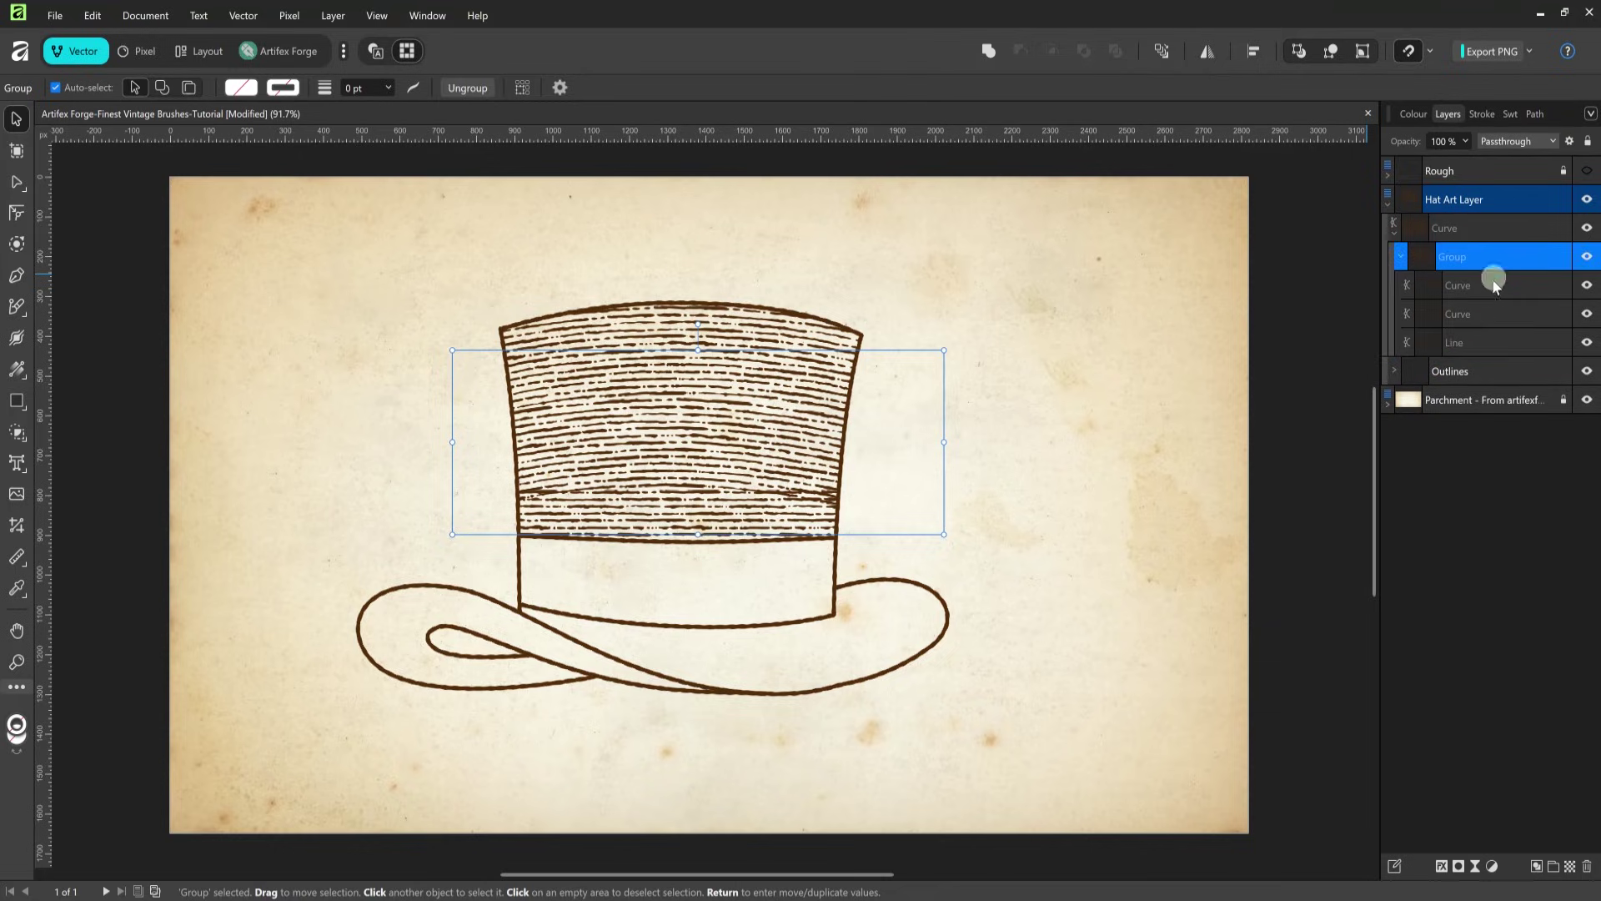
left_click(1481, 345)
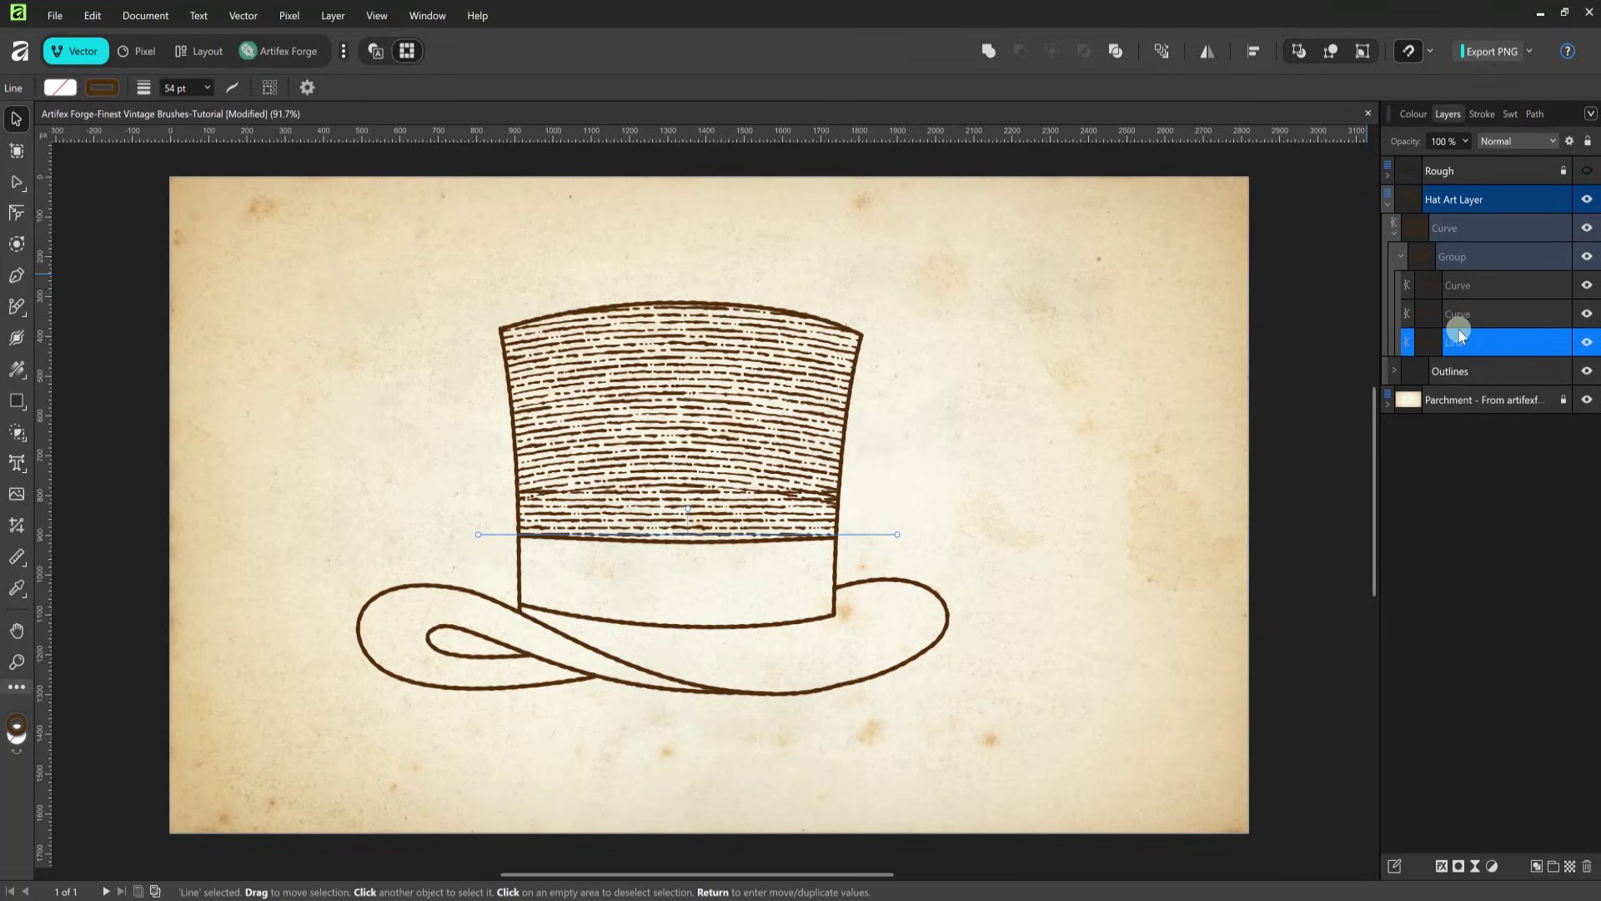
left_click(19, 338)
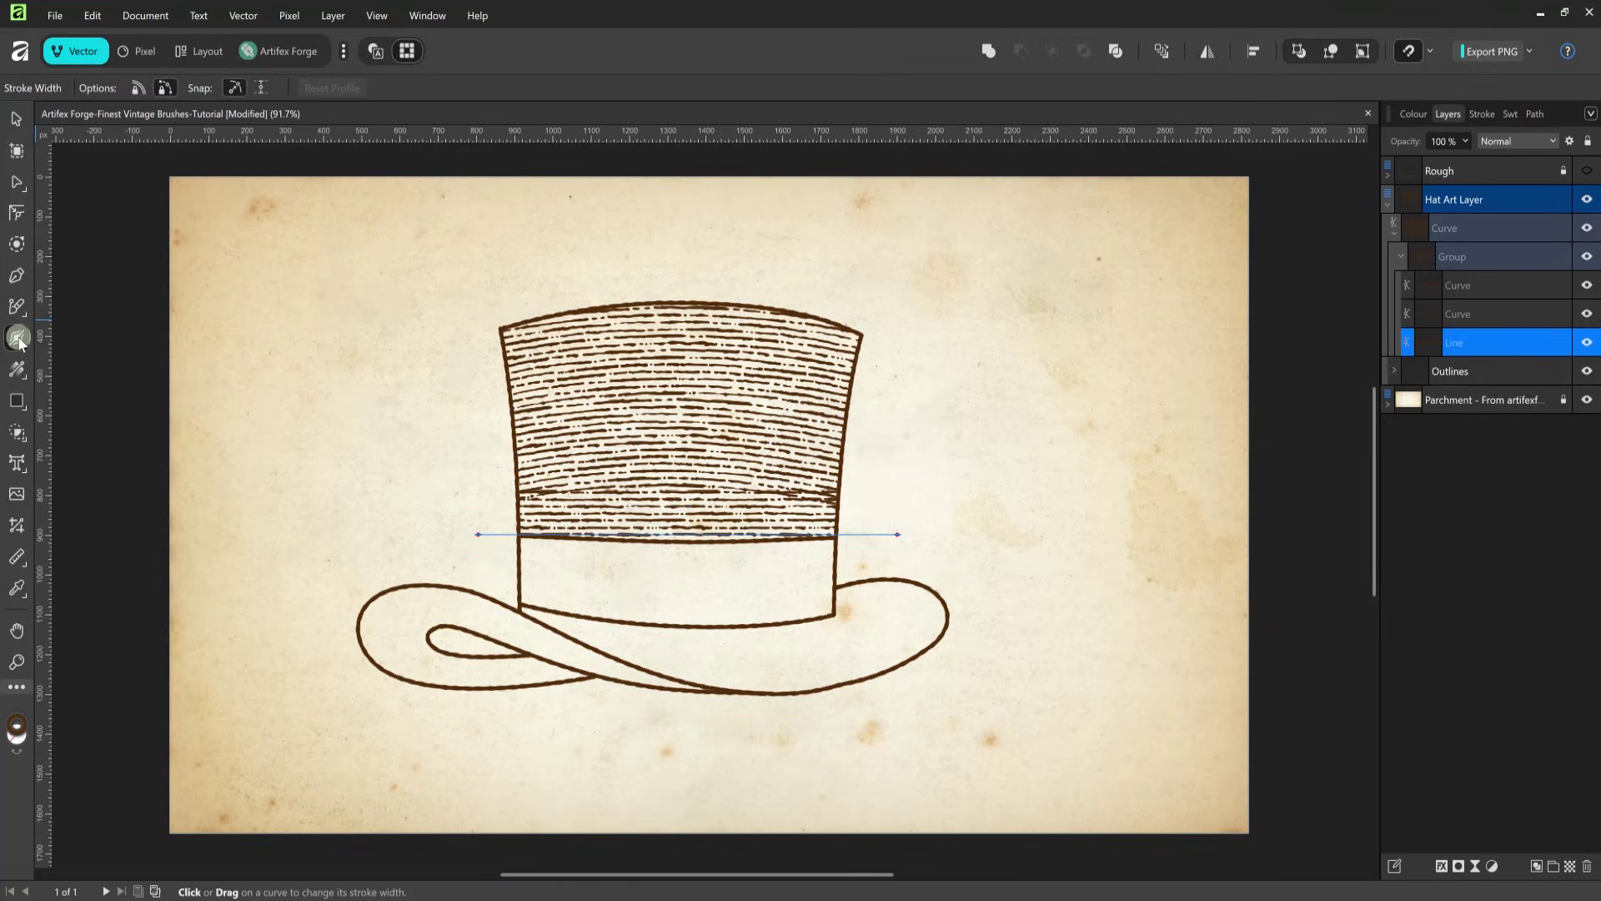
left_click_drag(672, 538, 665, 583)
left_click_drag(898, 506, 897, 512)
left_click_drag(766, 534, 765, 573)
left_click_drag(478, 491, 495, 513)
left_click_drag(580, 563, 580, 574)
left_click_drag(477, 509, 478, 508)
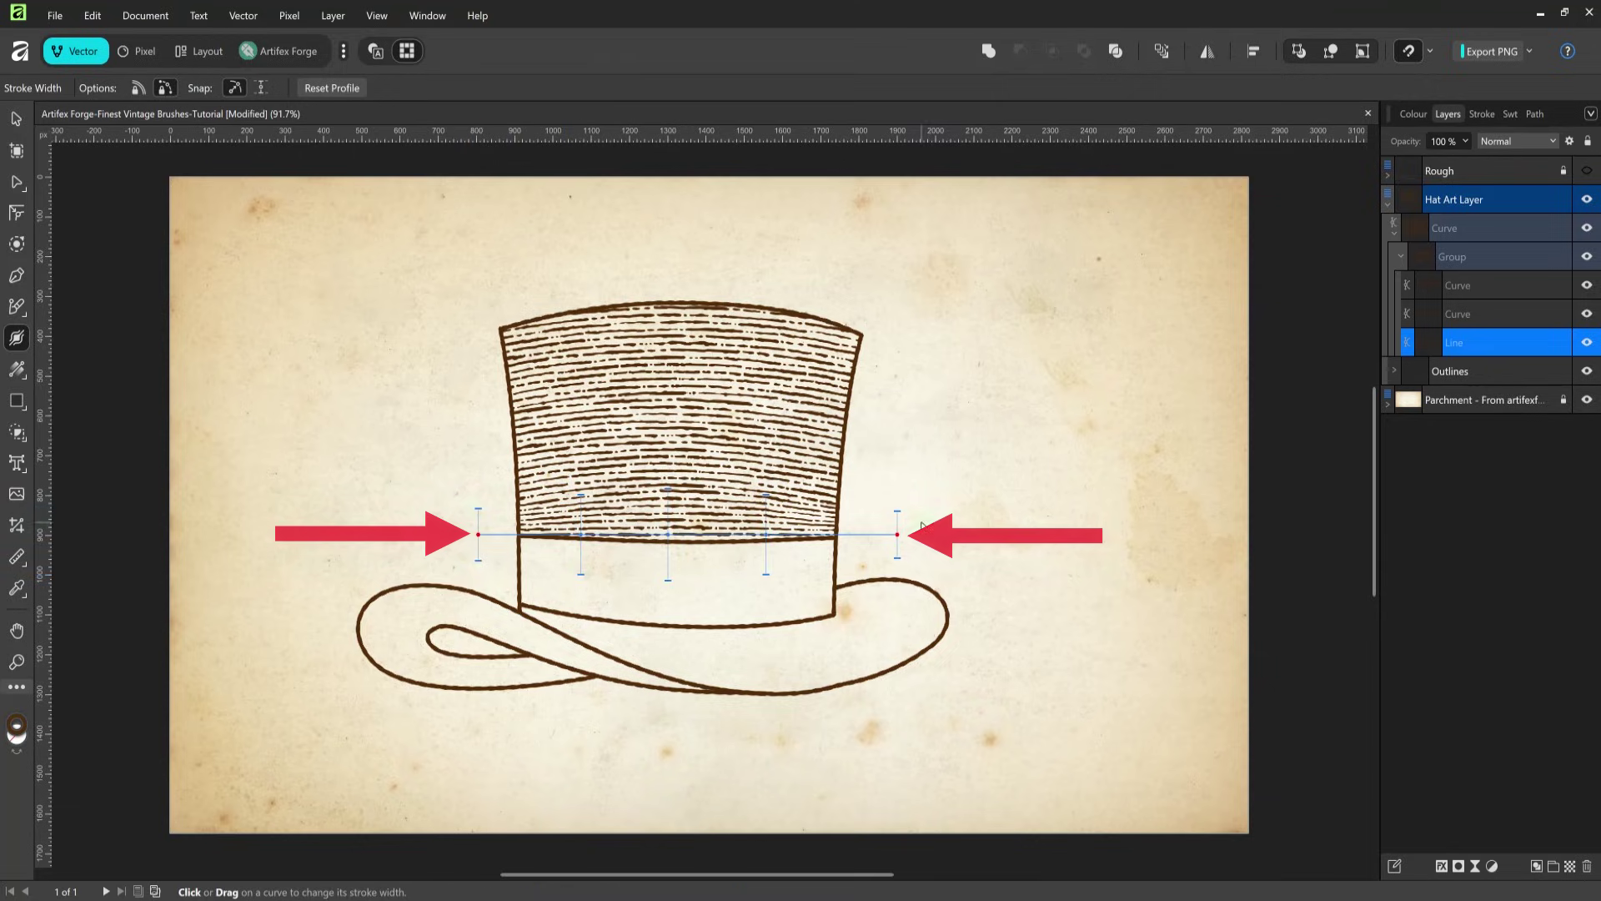
- Pull the right end node of the middle hatching curve slightly inward
left_click(1477, 317)
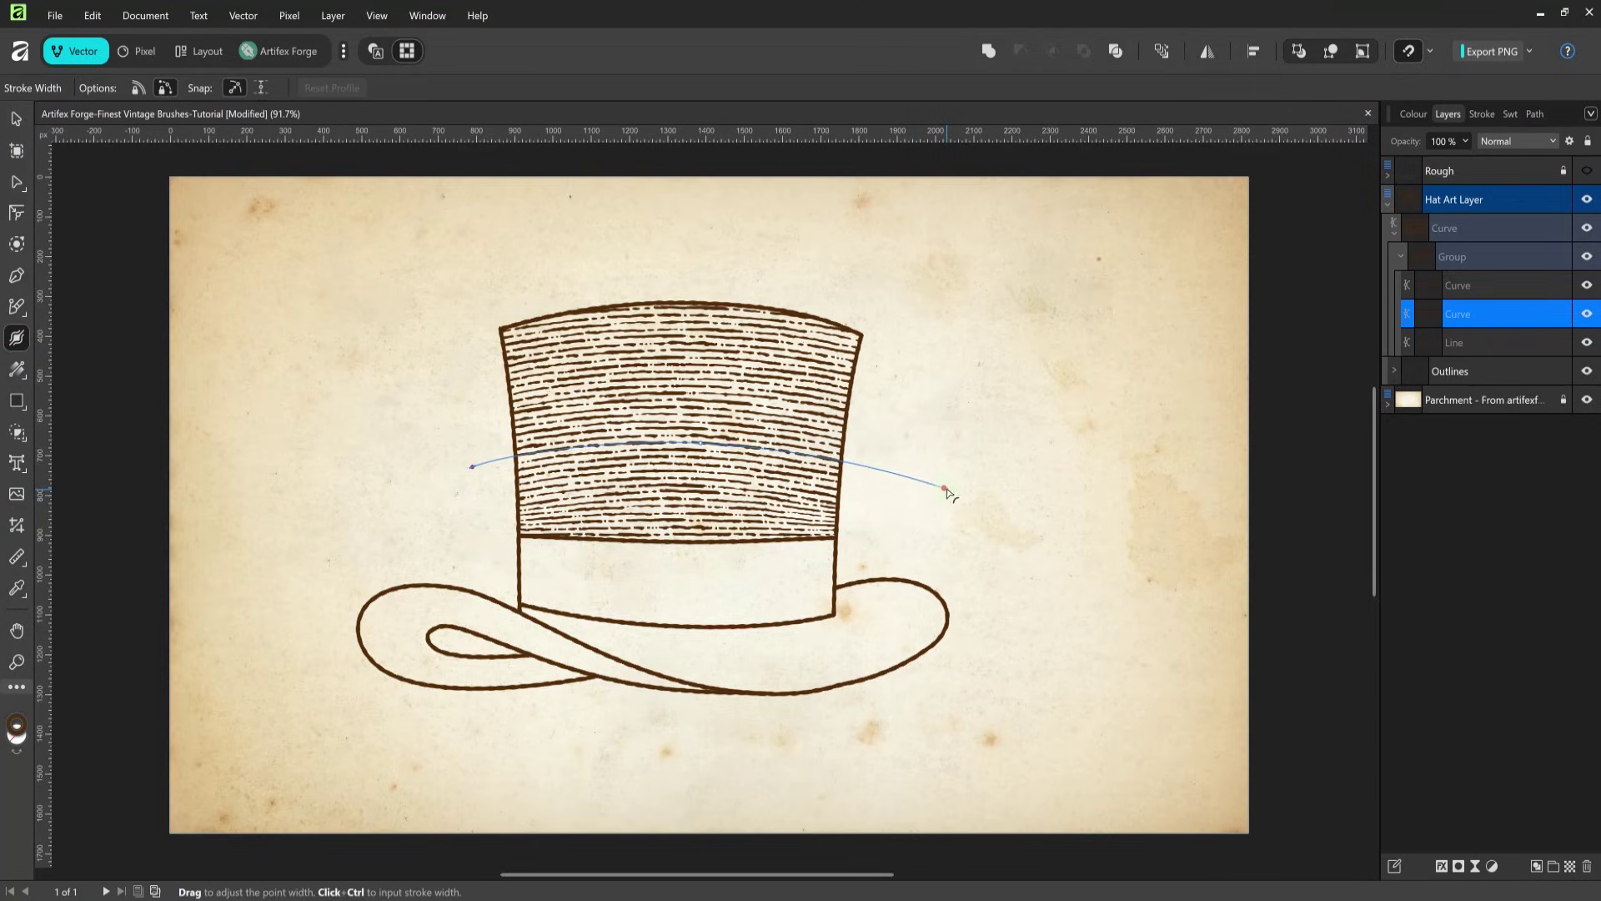
left_click(25, 183)
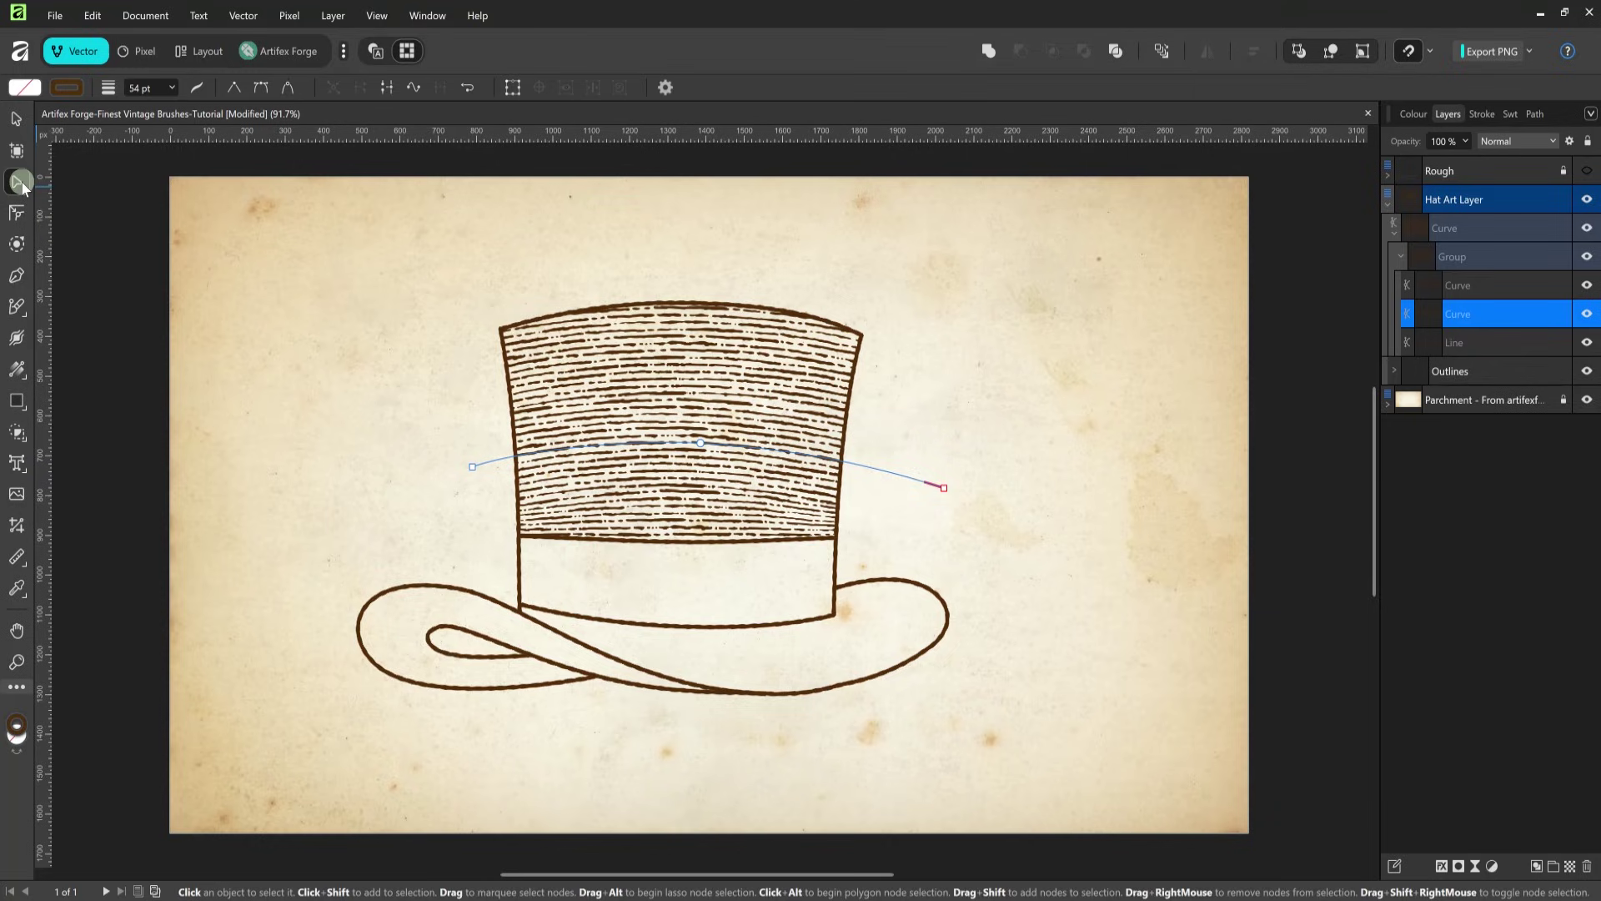
left_click_drag(942, 490, 924, 484)
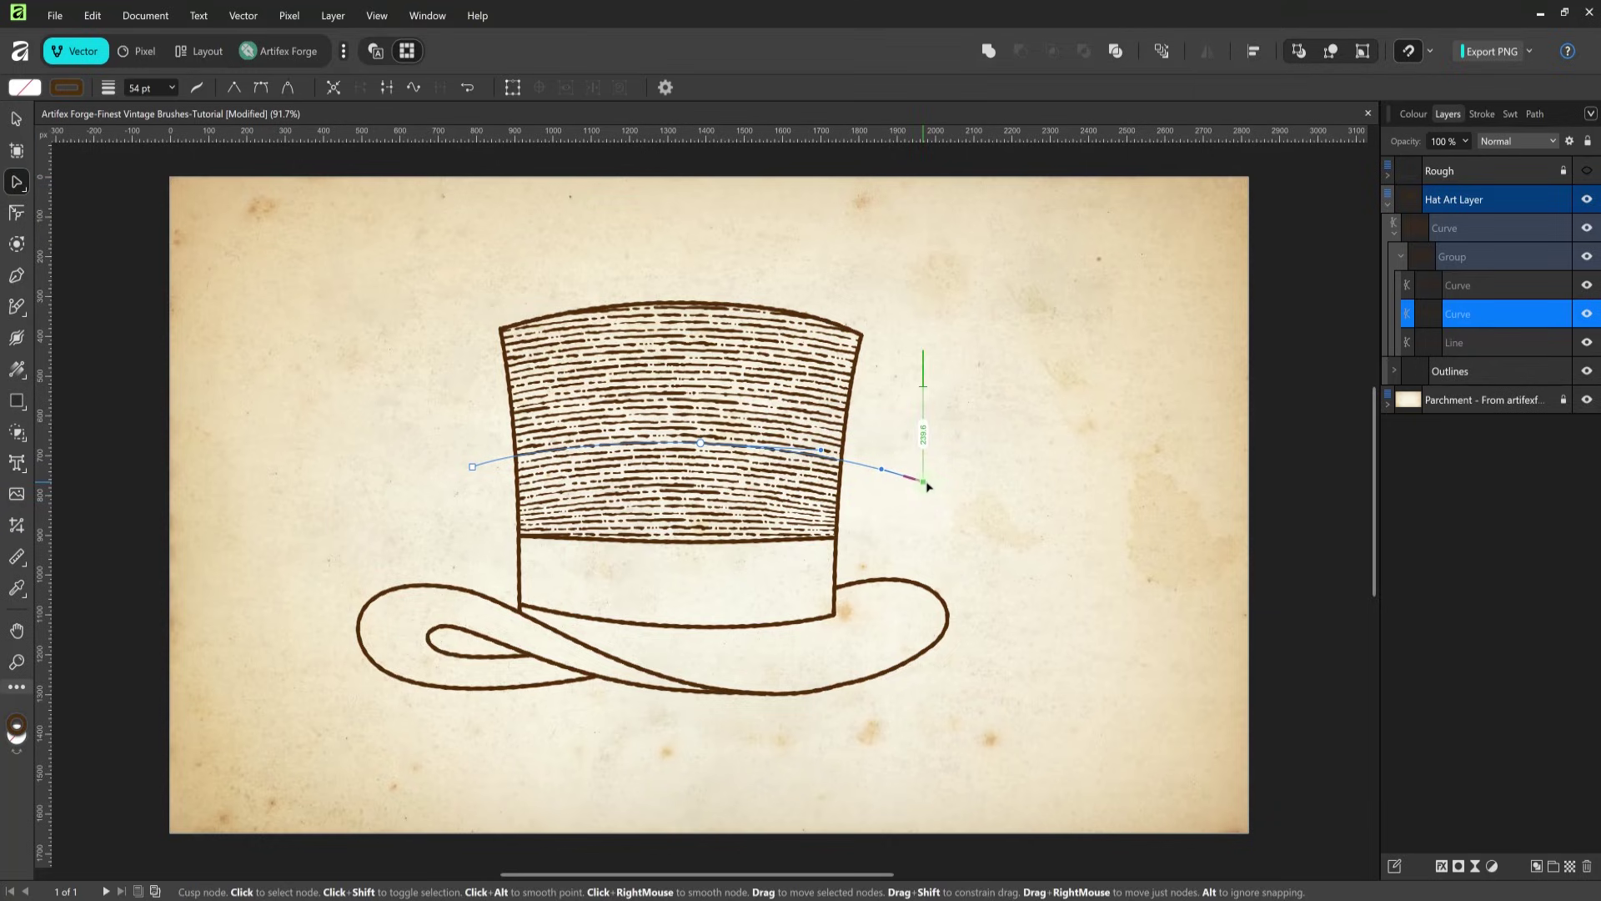
- Adjust the top hatching curve's stroke width at its centre and move its right end node slightly down
left_click(1474, 292)
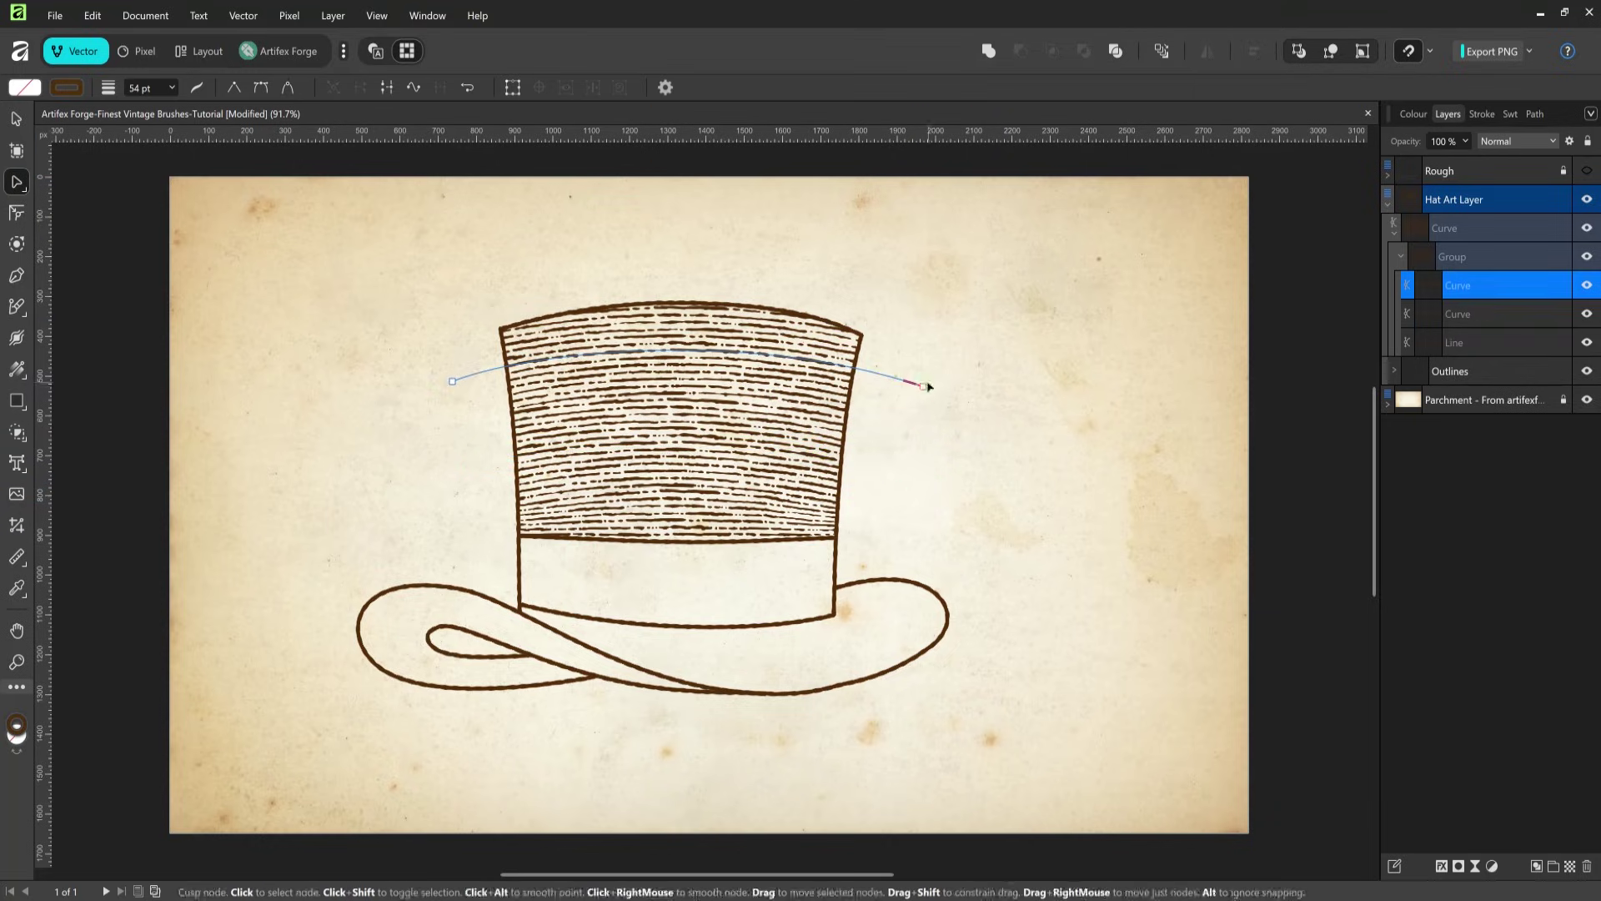
left_click(16, 337)
left_click_drag(683, 355, 681, 307)
left_click_drag(934, 349, 923, 393)
left_click(17, 182)
left_click(682, 358)
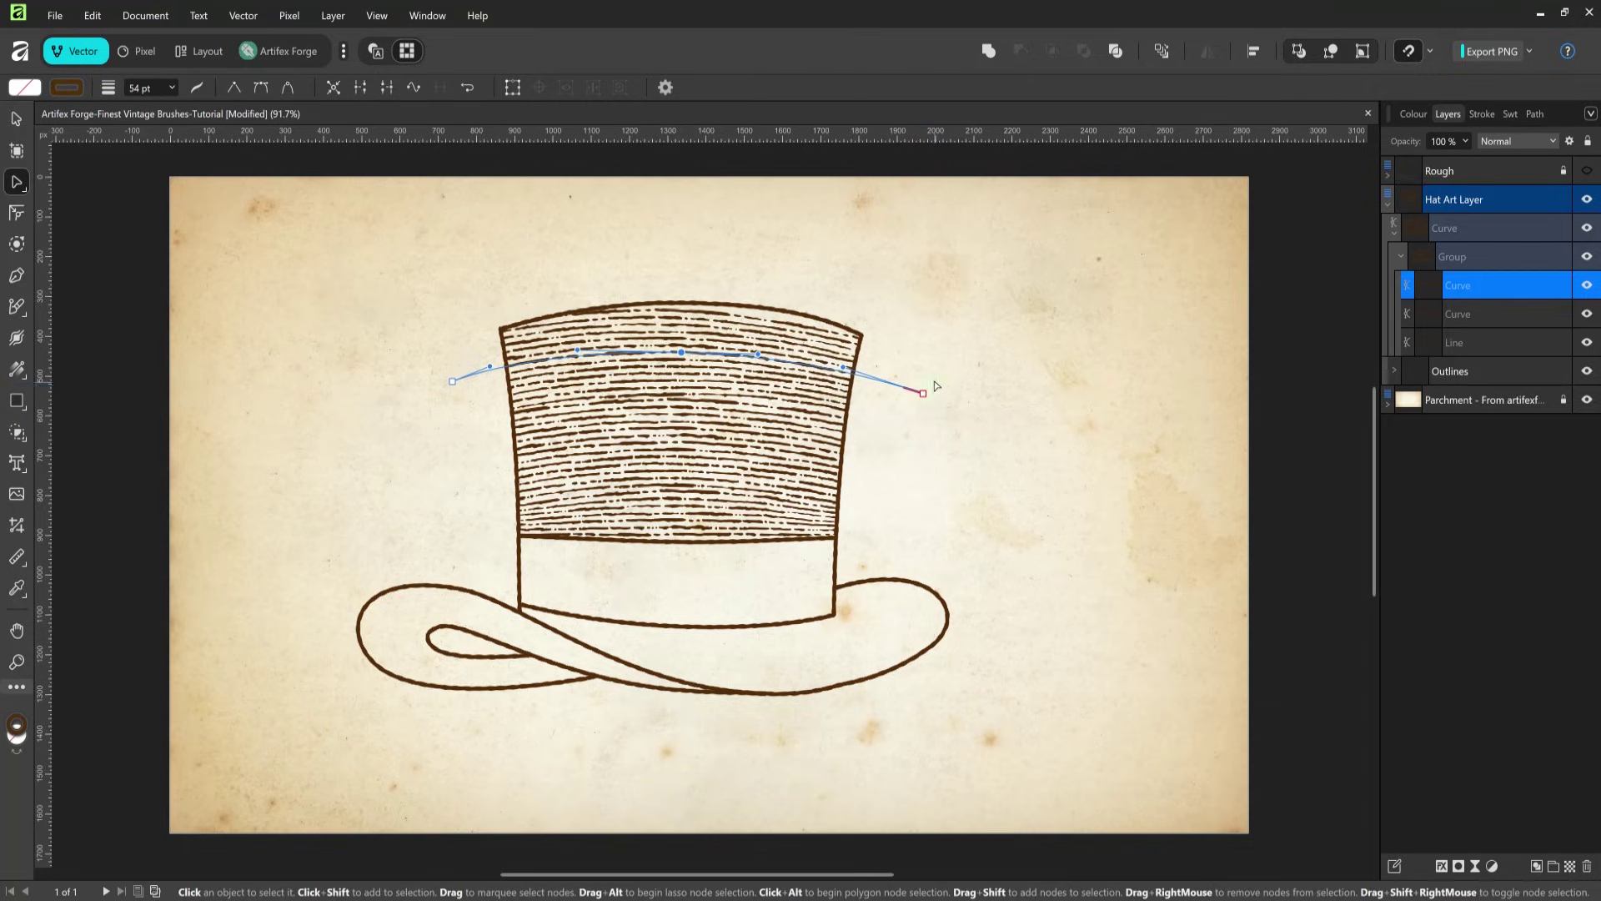
left_click(843, 368)
- Fine-tune the top hatching curve's stroke width on both sides of centre and at its ends, and adjust its left end node
left_click(17, 337)
left_click_drag(940, 342, 935, 355)
left_click_drag(773, 358, 781, 316)
left_click_drag(933, 355, 934, 358)
key("a")
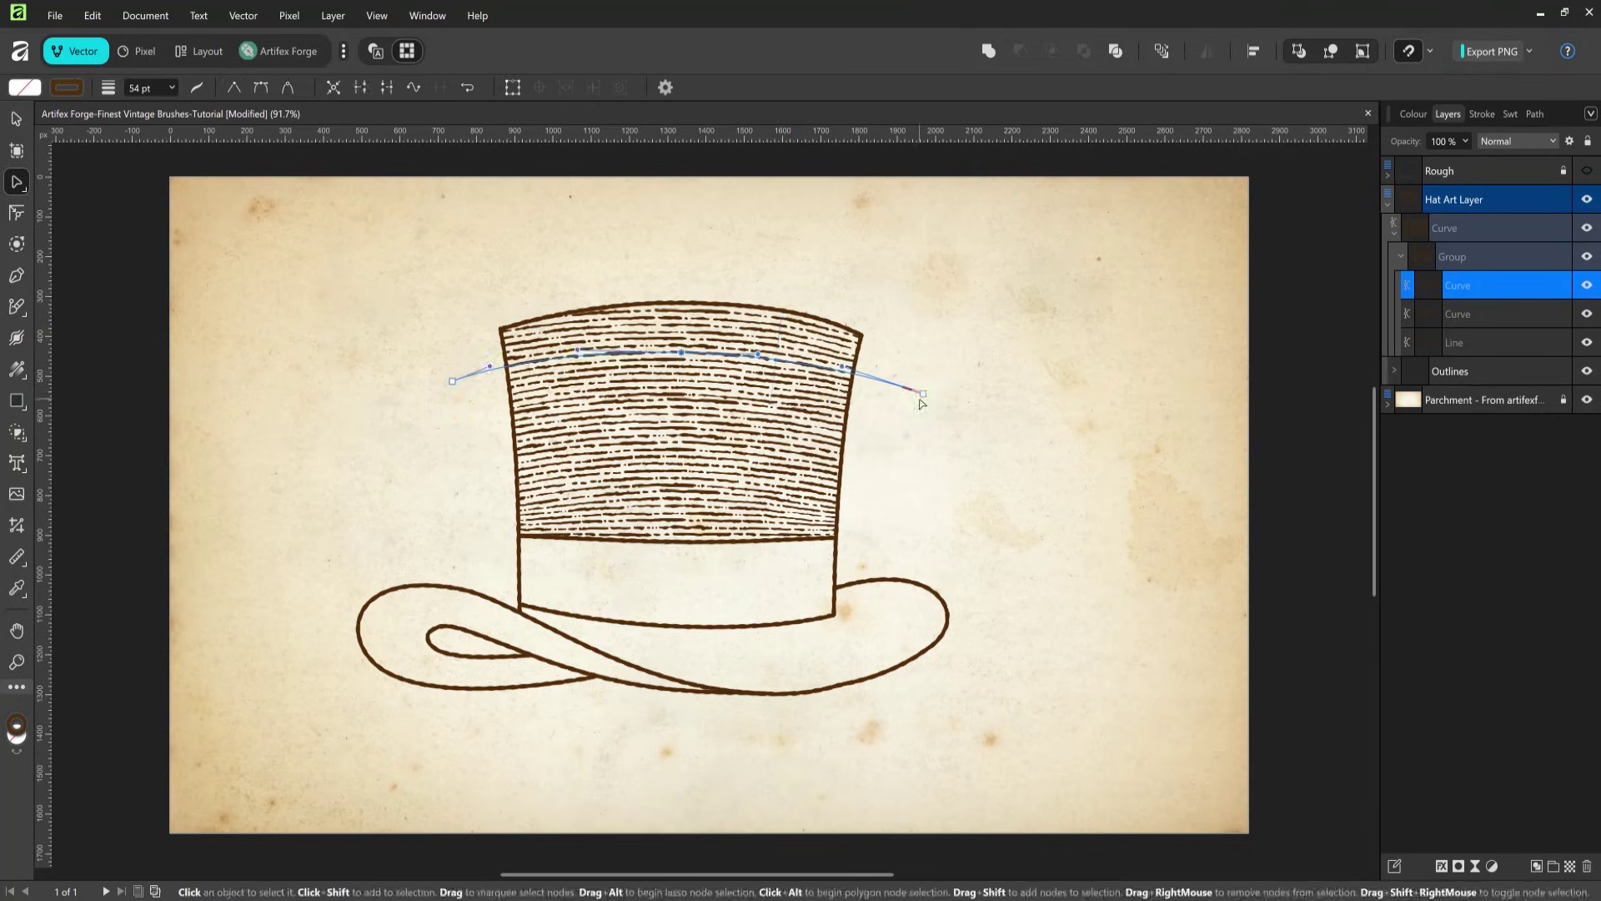
left_click(17, 338)
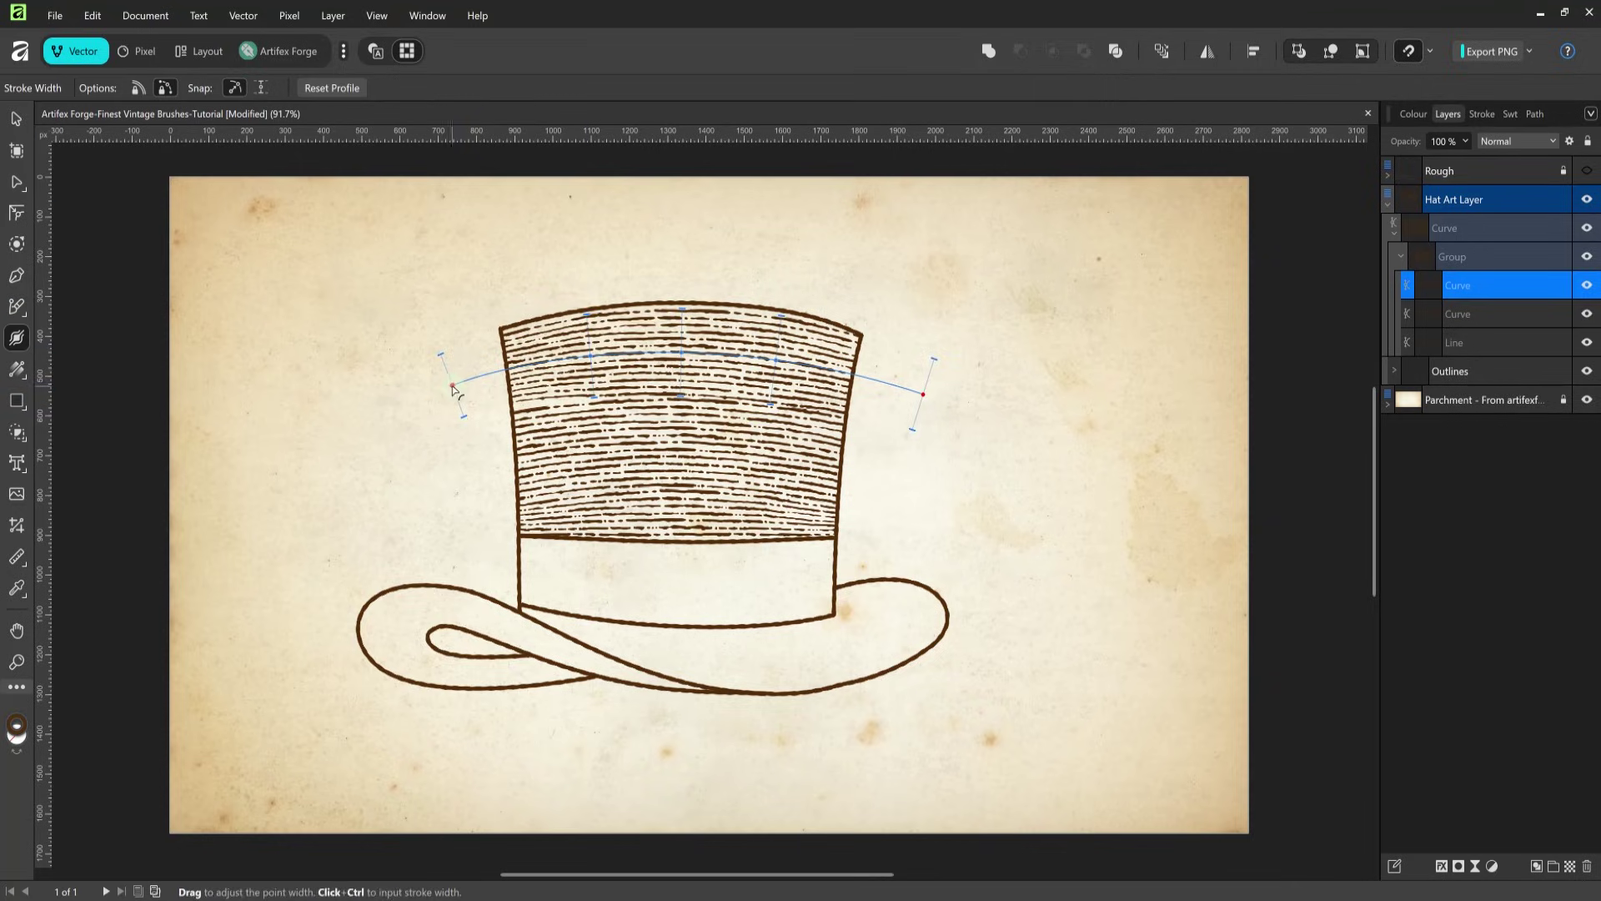
key("a")
left_click(17, 338)
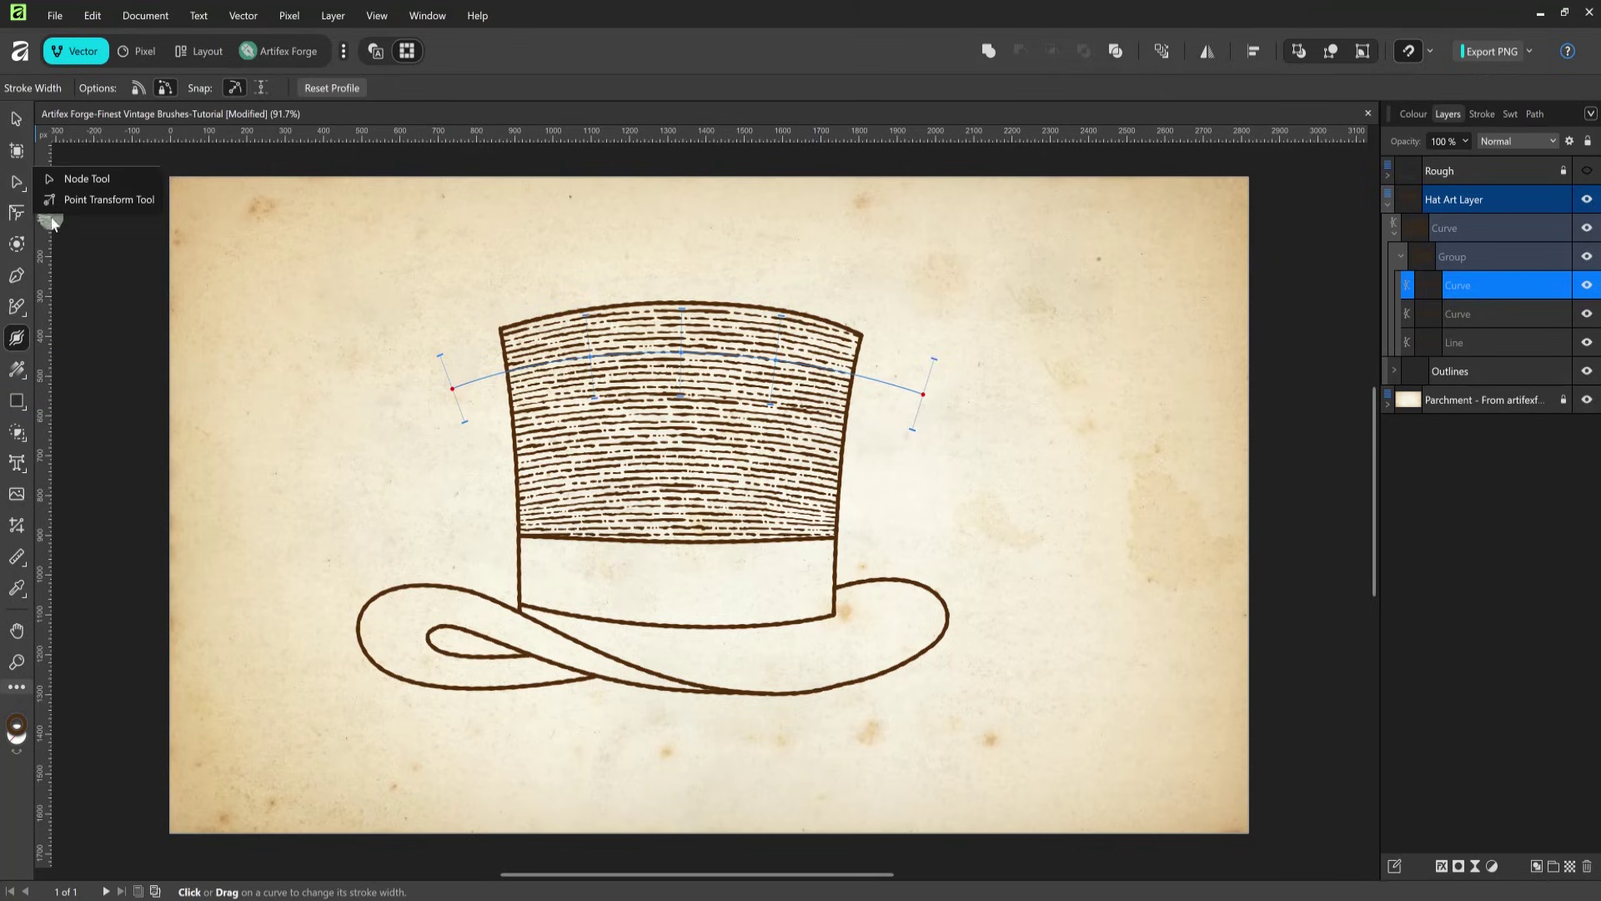
key("a")
- Undo the last two changes and clear the selection
left_click(1048, 397)
key("ctrl+z")
key("ctrl+z")
left_click(918, 485)
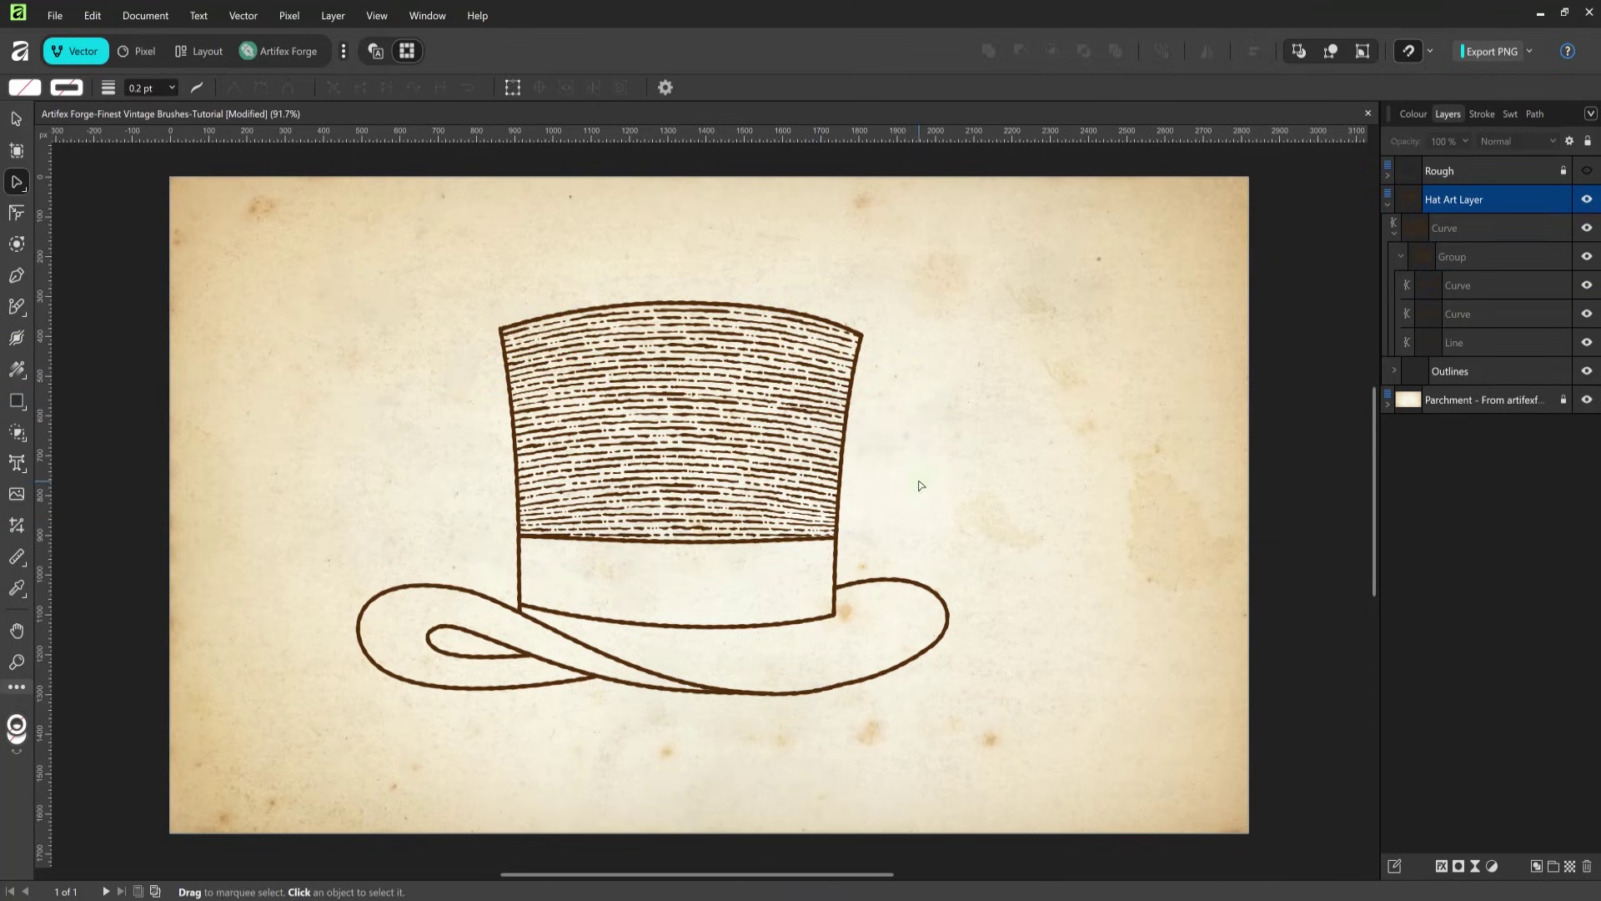
- Rename the crown clipping curve to Main Hat Section and deselect it
left_click(1391, 232)
double_click(1447, 230)
type("Main Hat Section")
key("Return")
key("v")
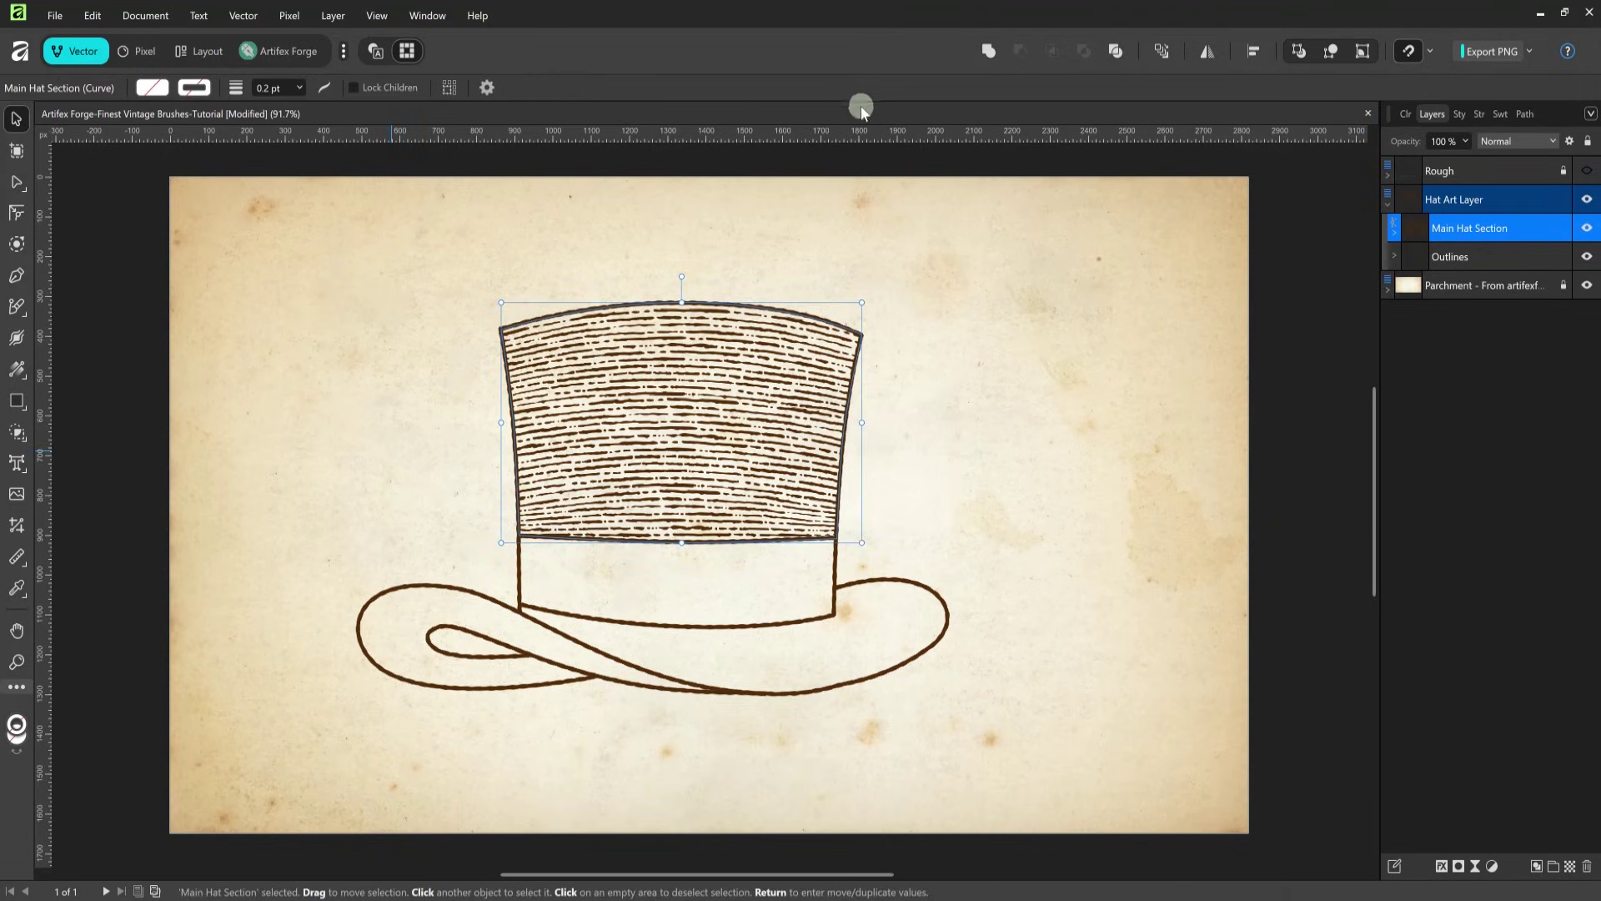
left_click(923, 251)
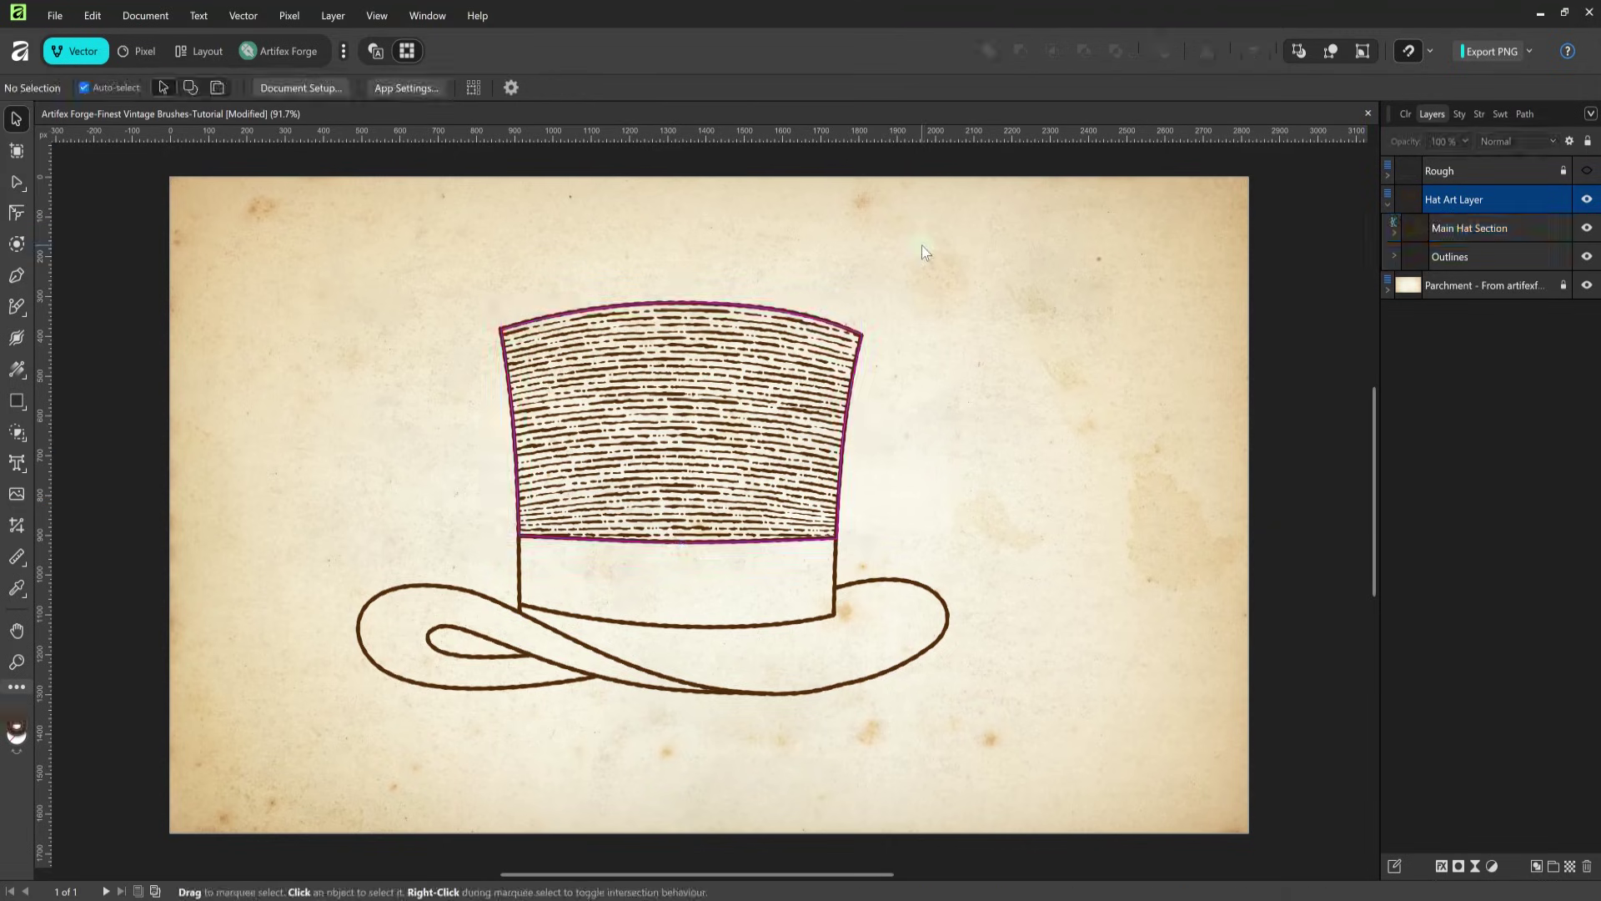
- Paint vertical FV_stnd_Horizontal_4 strokes at 225 px down the crown's left and right edges, inside the clipped hatching group
left_click(18, 306)
left_click(1527, 114)
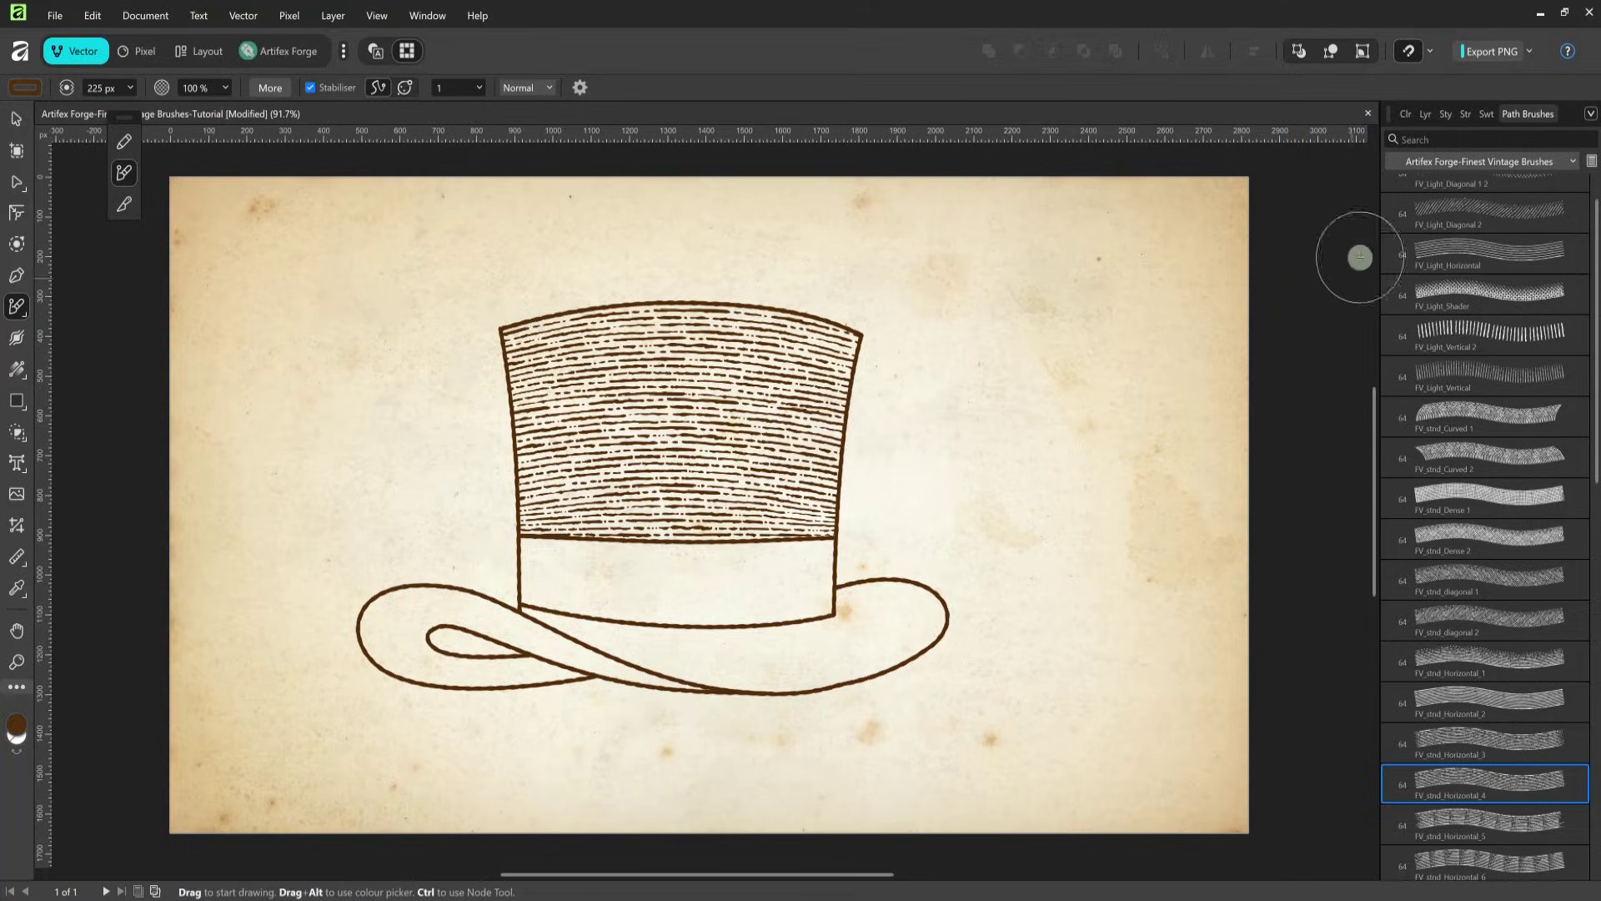
left_click(1425, 114)
left_click(1393, 231)
left_click(1401, 256)
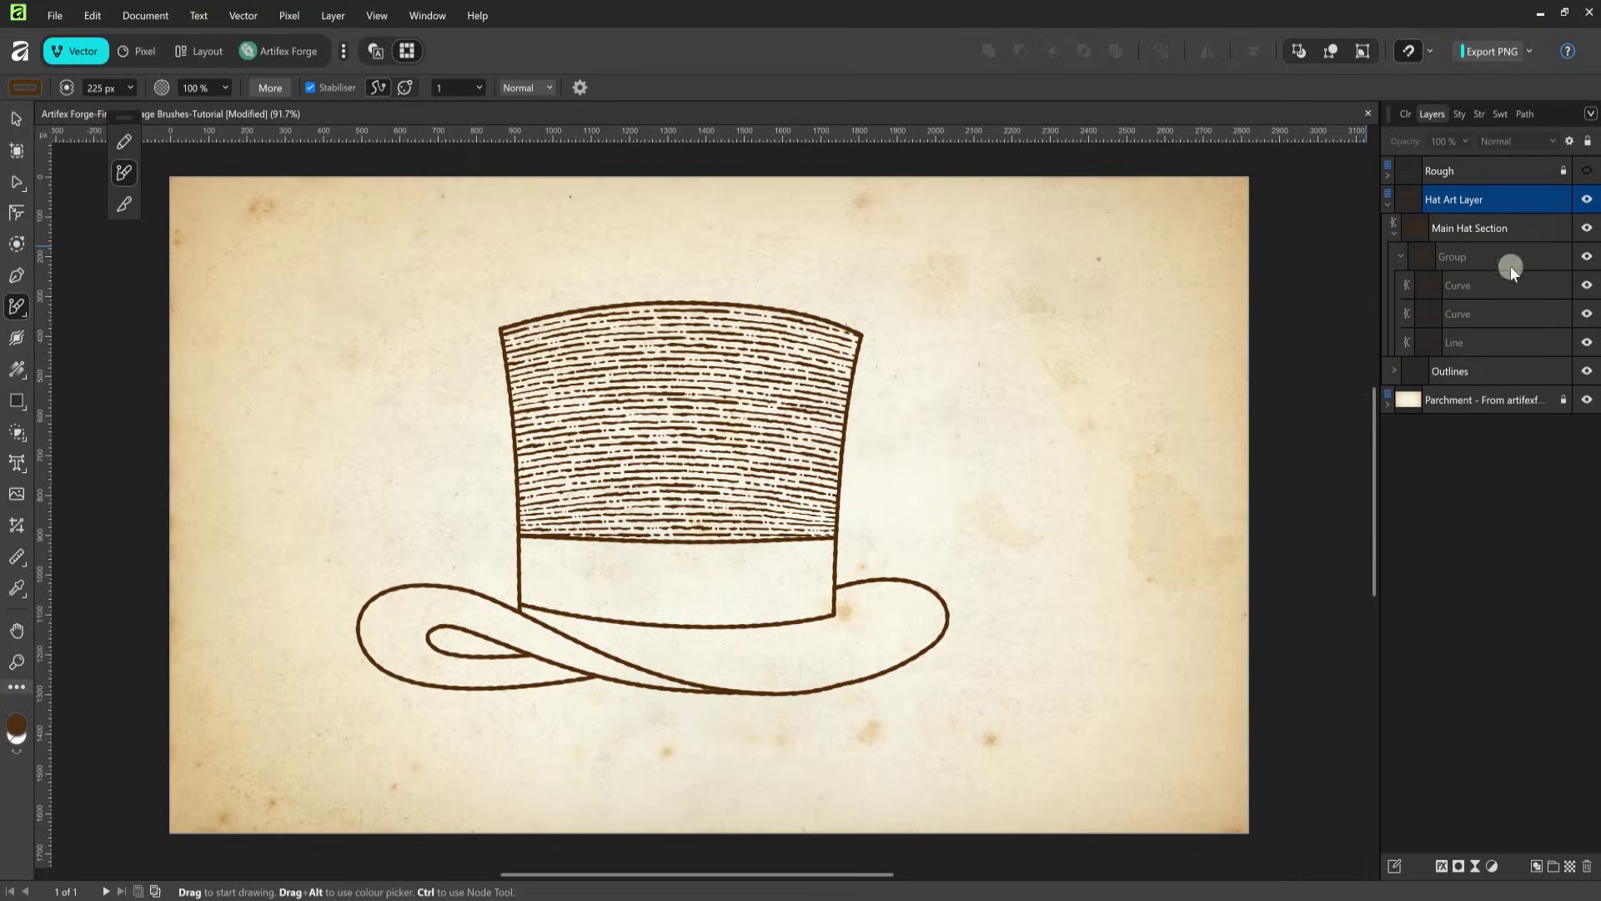
left_click(1490, 287)
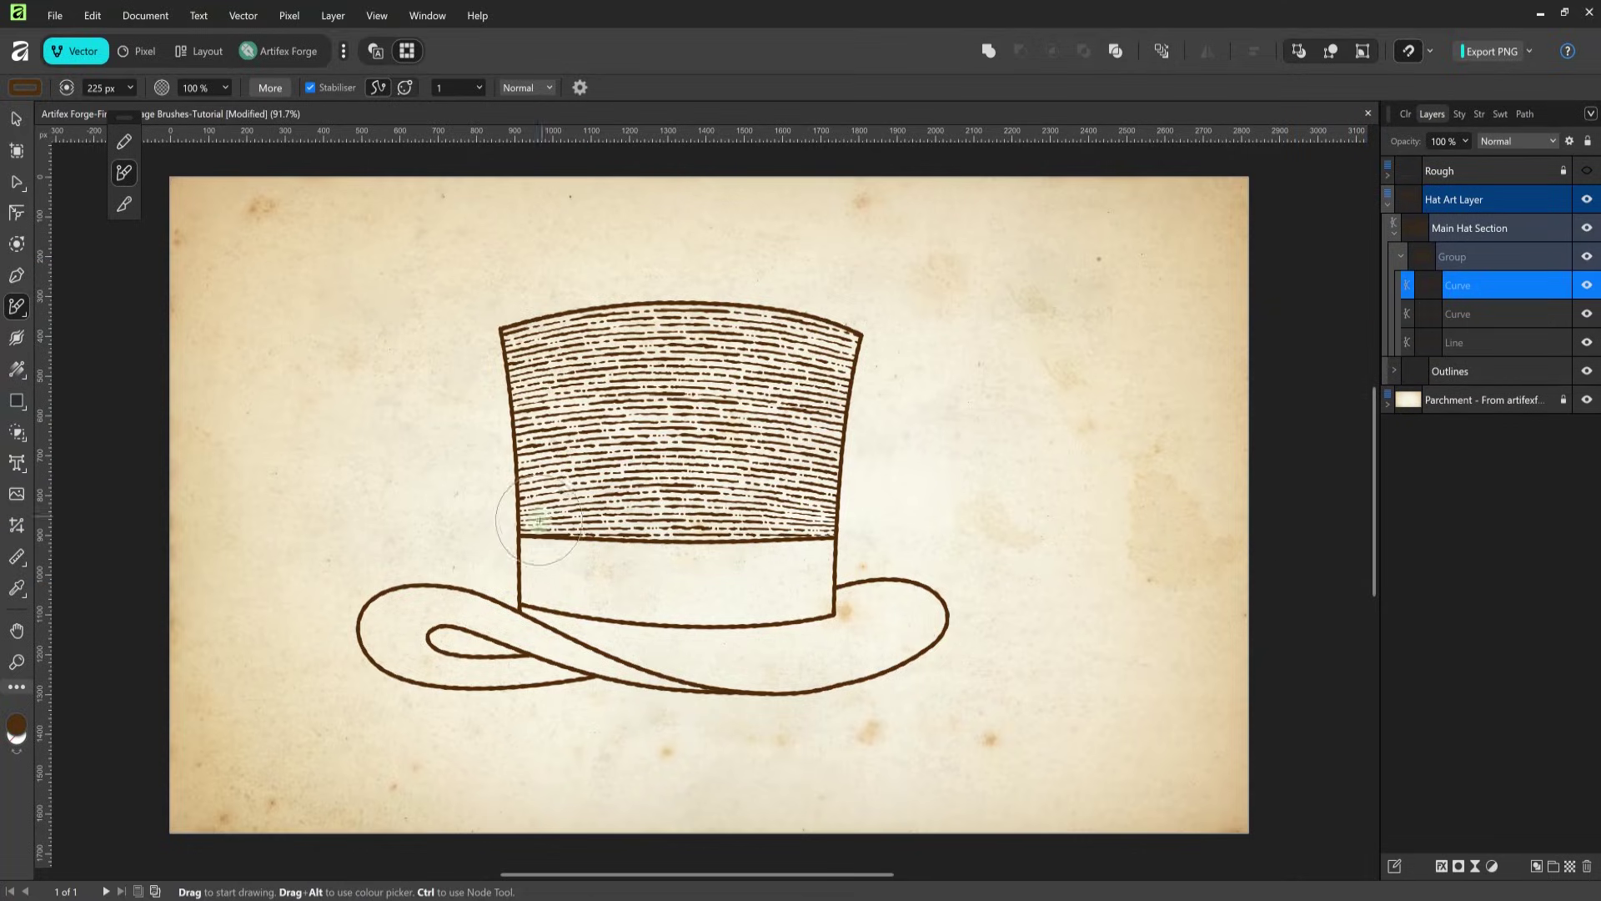
left_click_drag(528, 576, 504, 257)
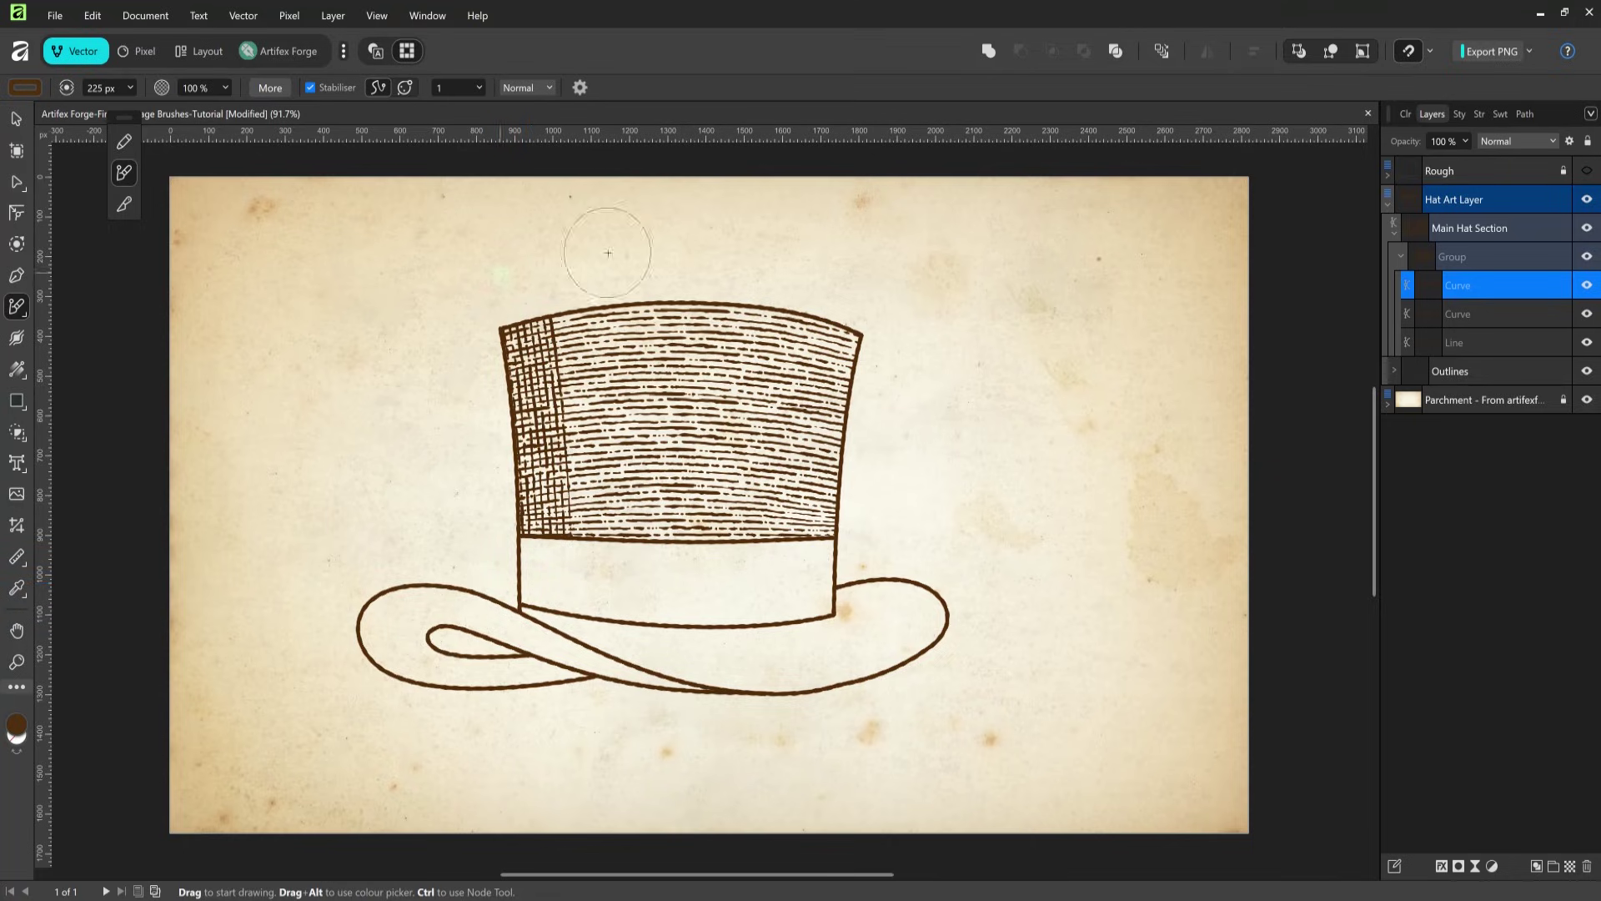
left_click_drag(844, 330, 809, 559)
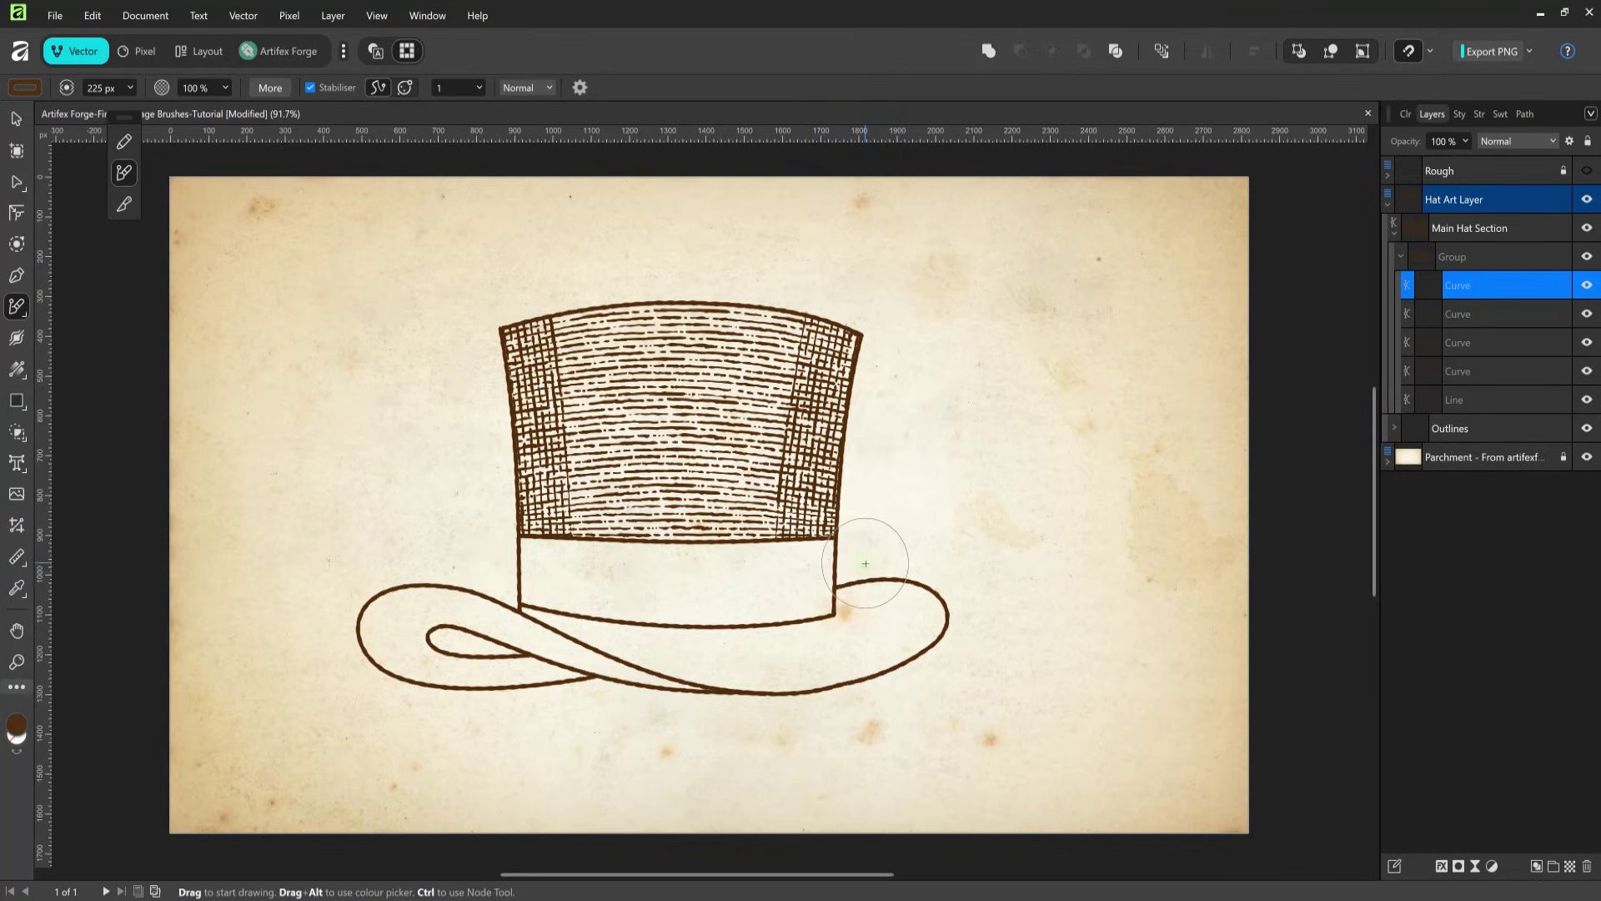
- Paint one FV_stnd_Horizontal_1 stroke inside each of the two vertical edge strokes on the crown
left_click(1527, 114)
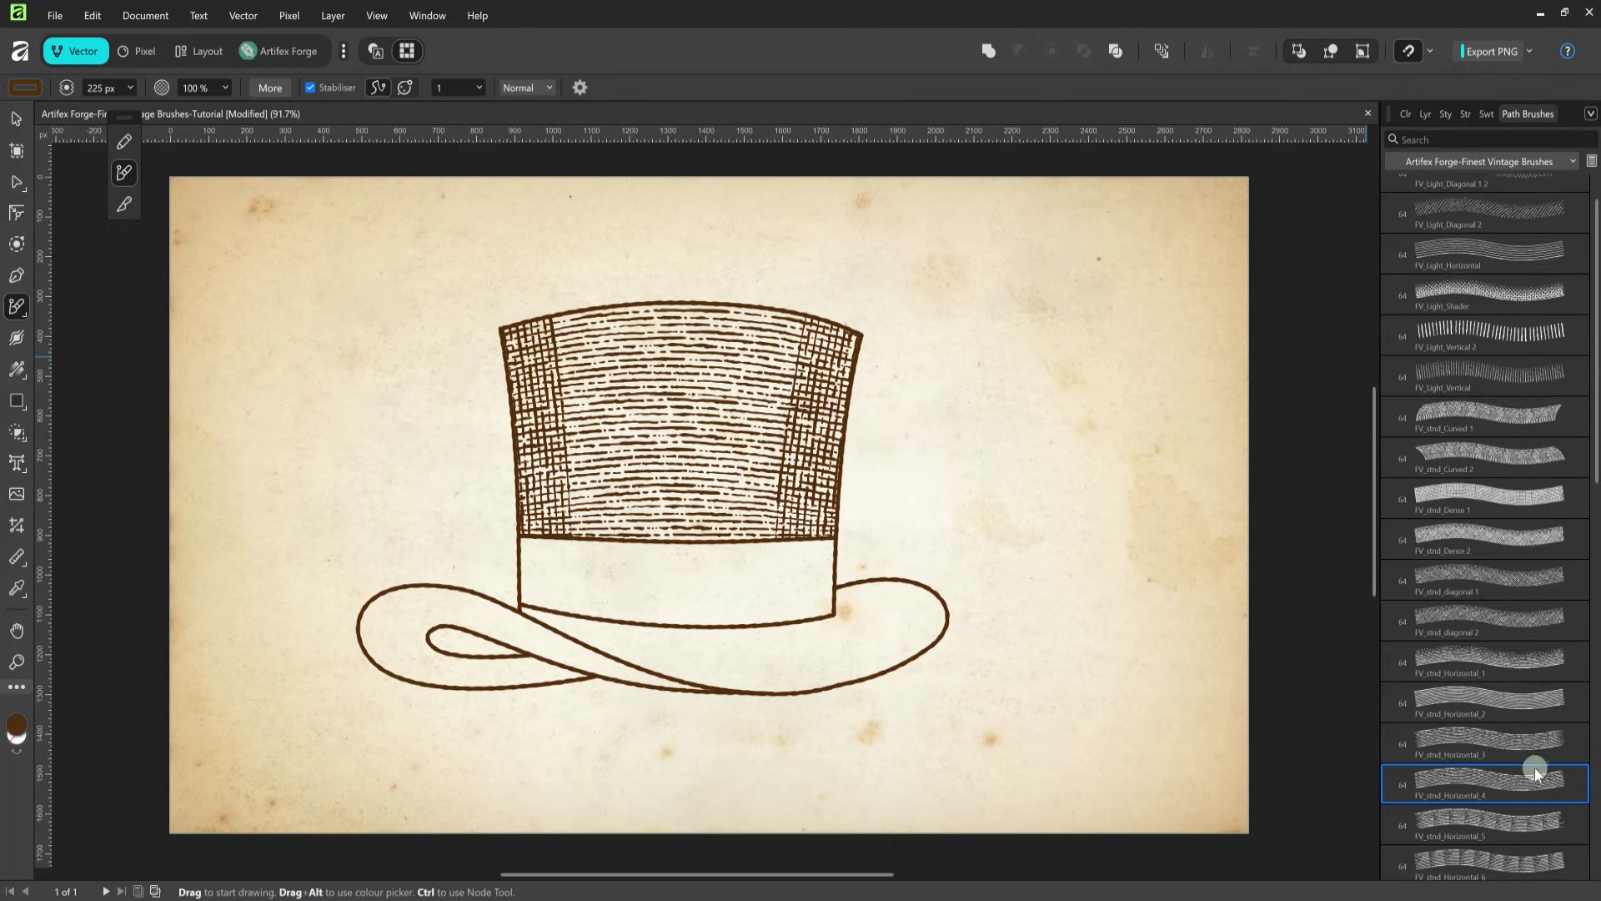
left_click(1504, 663)
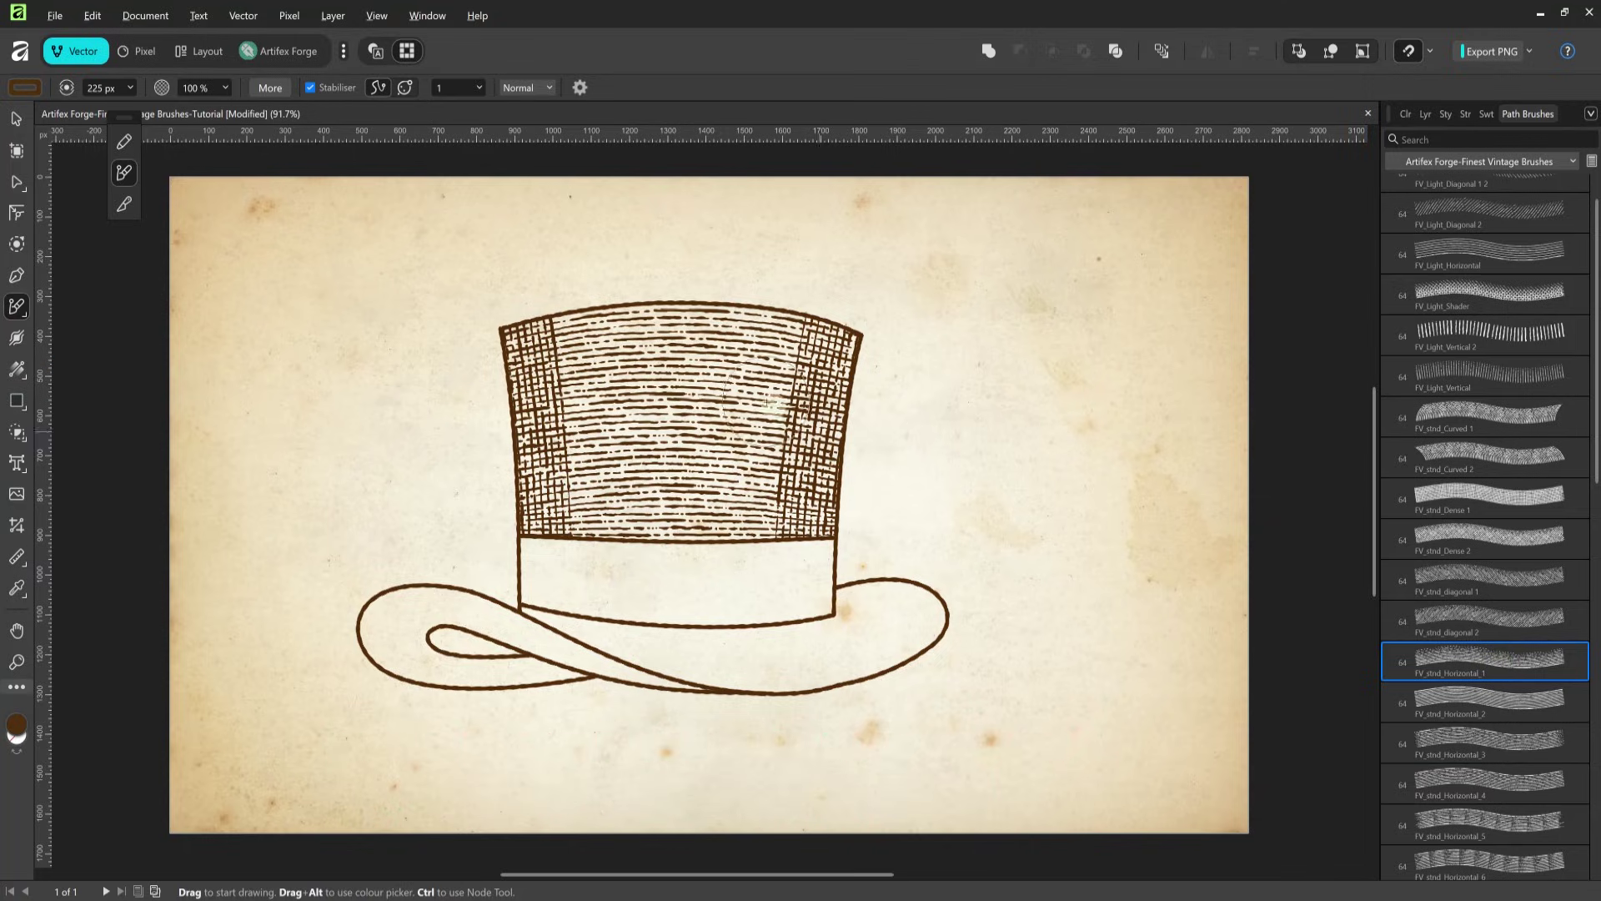
mouse_move(575, 309)
left_mouse_down()
mouse_move(618, 392)
mouse_move(636, 589)
left_mouse_up()
mouse_move(744, 576)
left_mouse_down()
mouse_move(744, 420)
mouse_move(792, 269)
left_mouse_up()
- Delete the extra nodes of the inner right vertical stroke and adjust the end nodes of the right-side strokes
key("a")
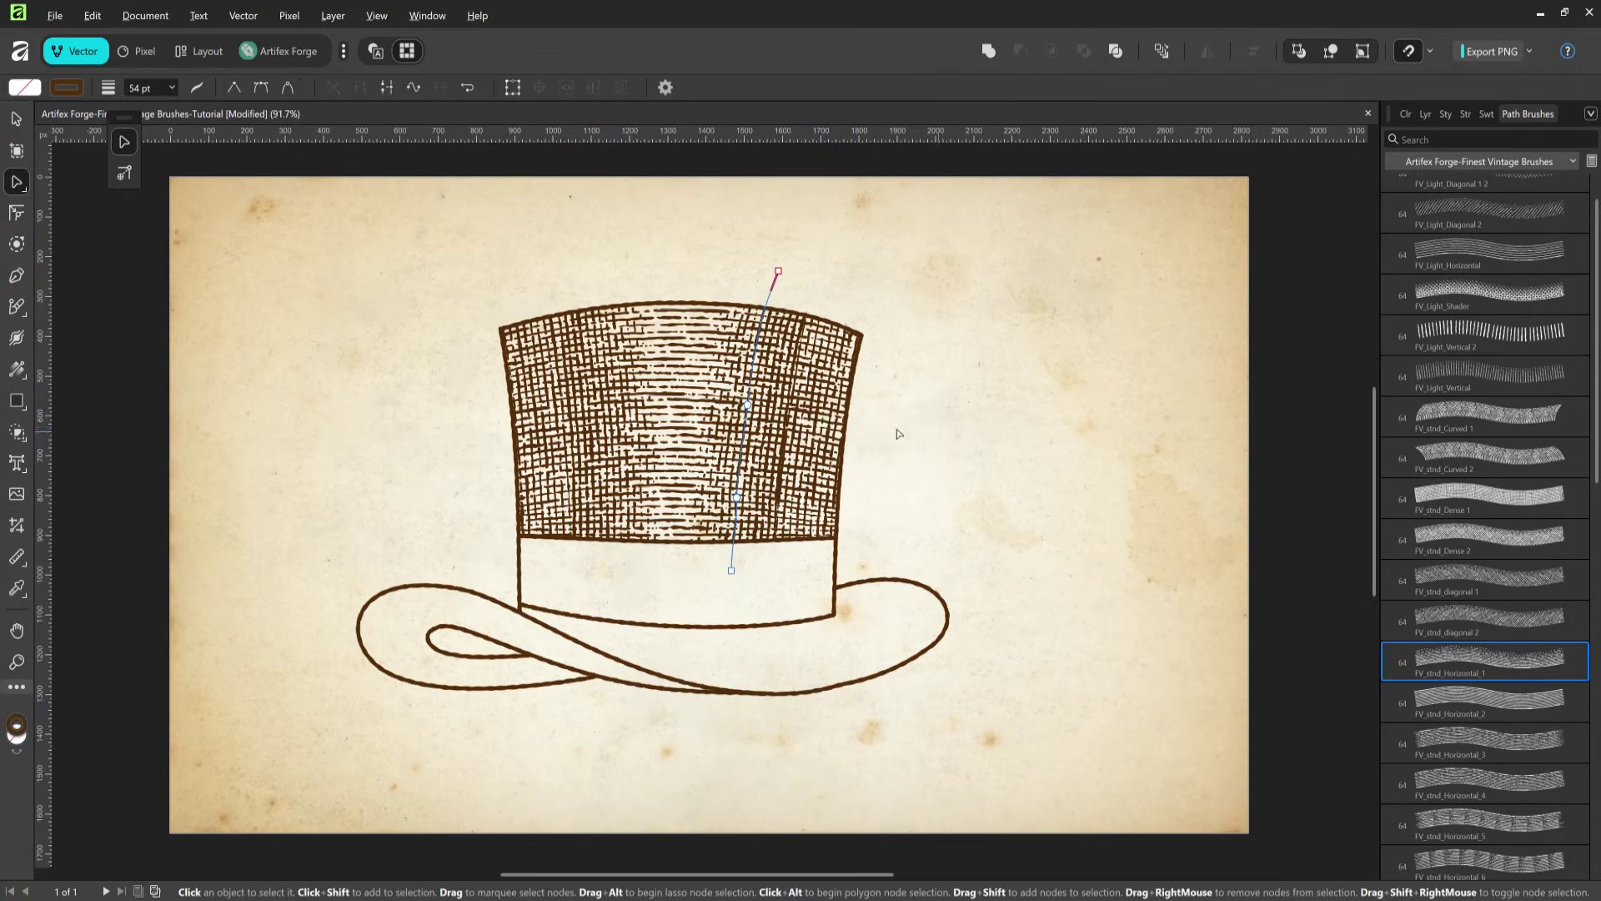
key("Delete")
left_click(747, 405)
key("Delete")
mouse_move(778, 270)
left_mouse_down()
mouse_move(762, 267)
mouse_move(860, 269)
left_mouse_up()
left_click_drag(820, 559, 737, 571)
- Shift the pair of vertical hatching strokes on each side of the crown outward, widening the lighter band at the centre
left_click(755, 534)
left_click(830, 423, "shift")
left_click(24, 119)
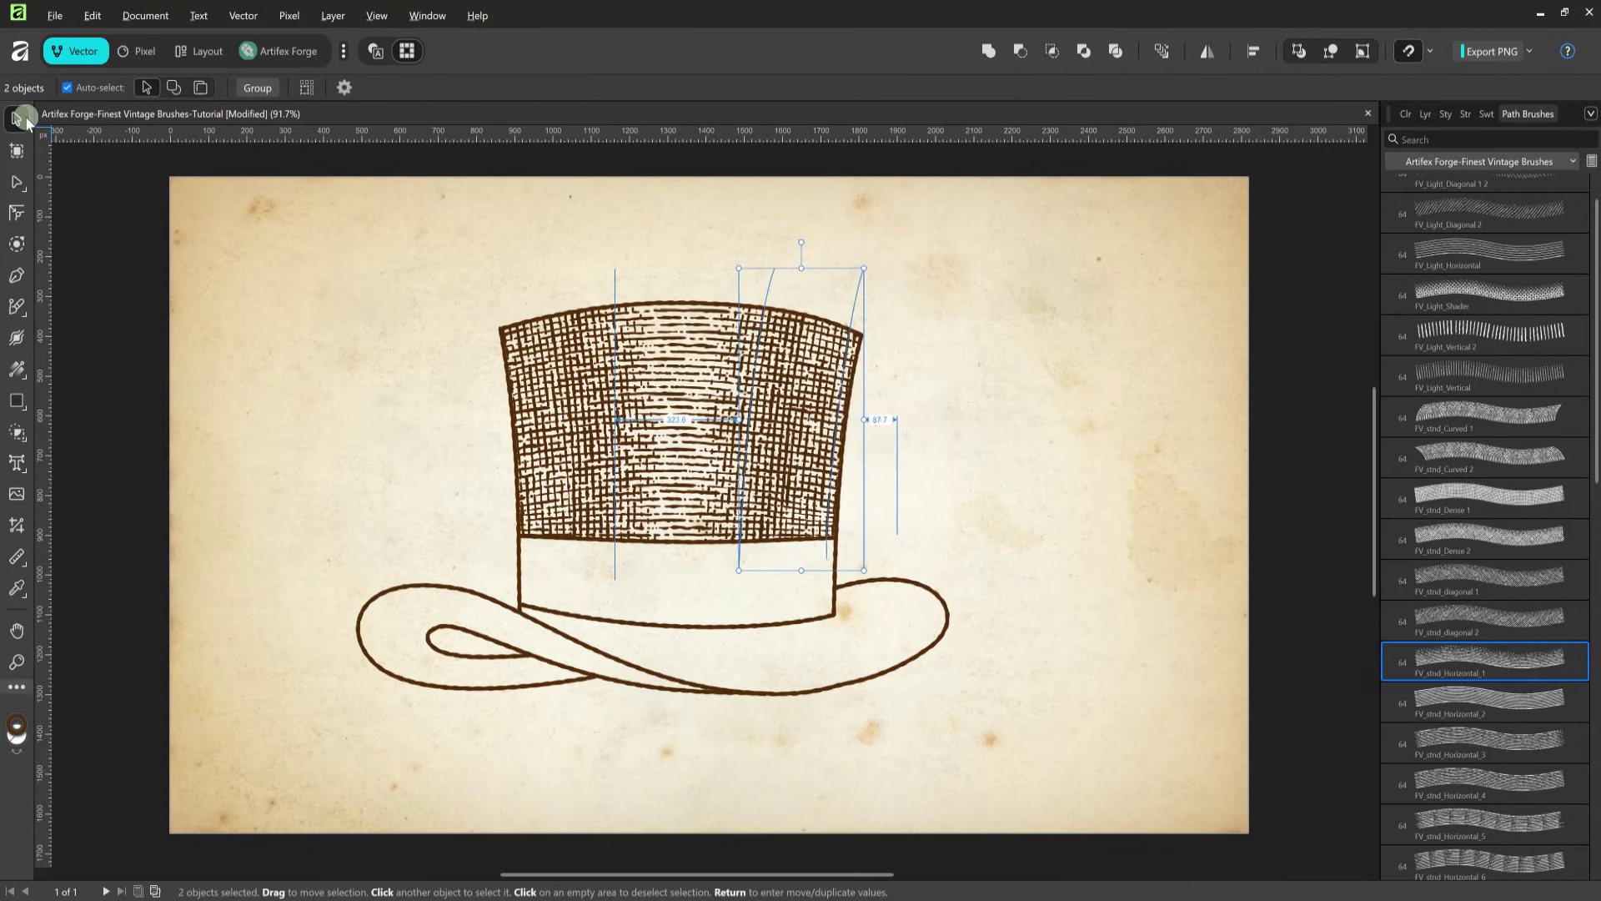
left_click_drag(781, 428, 542, 429)
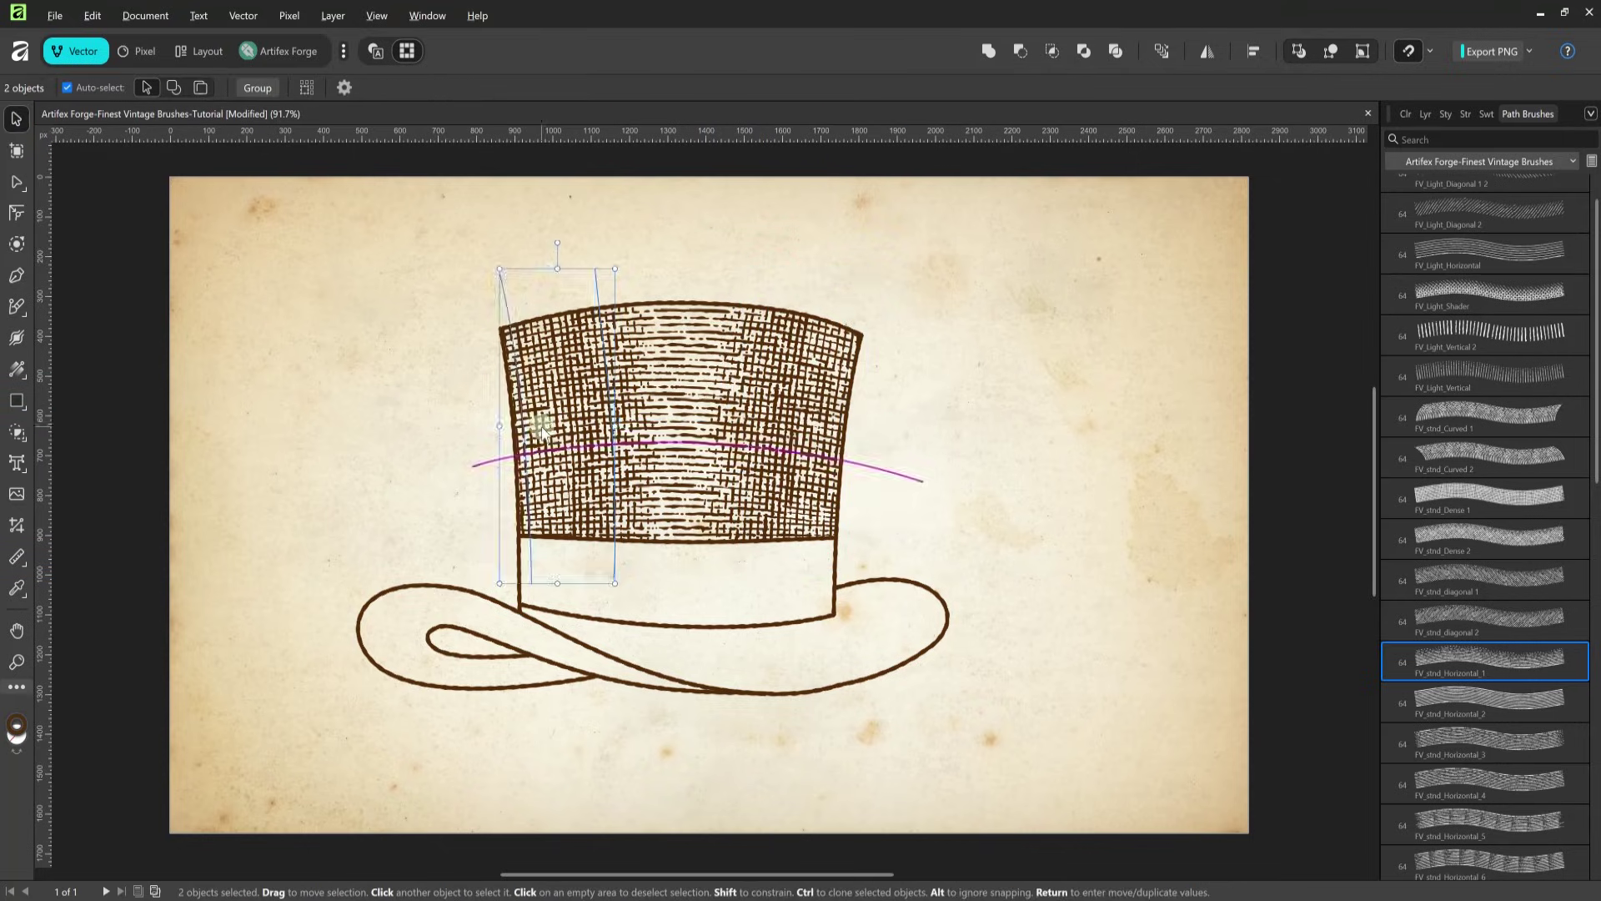
left_click(952, 449)
double_click(610, 399)
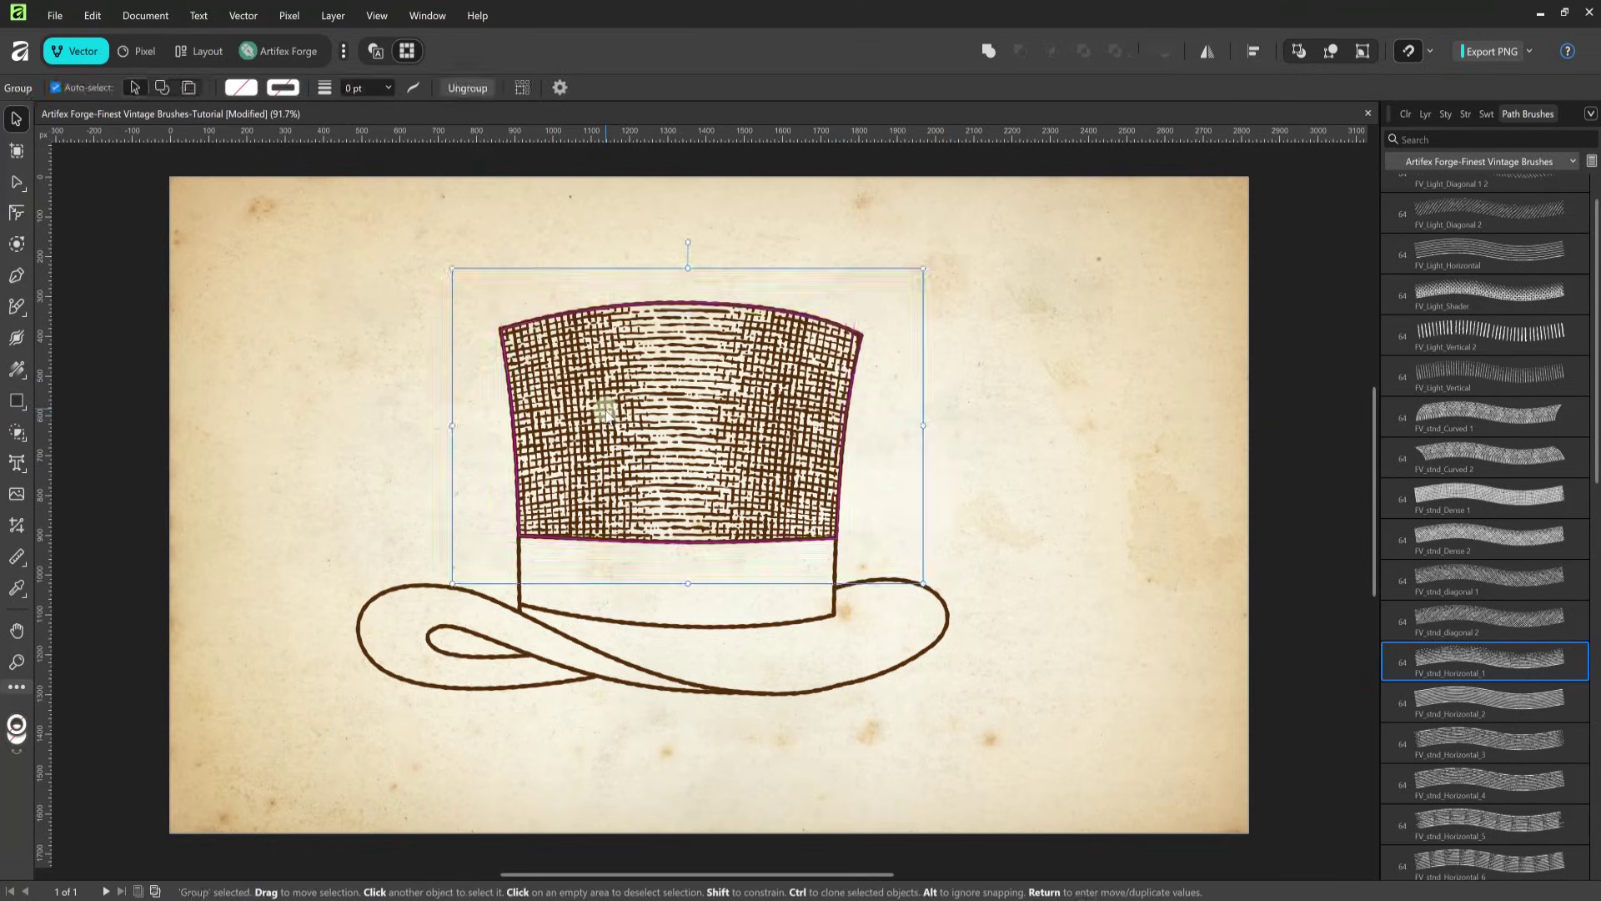
double_click(607, 403)
left_click(552, 429, "shift")
left_click_drag(552, 429, 537, 427)
left_click(825, 392)
left_click(761, 383, "shift")
left_click_drag(763, 388, 773, 388)
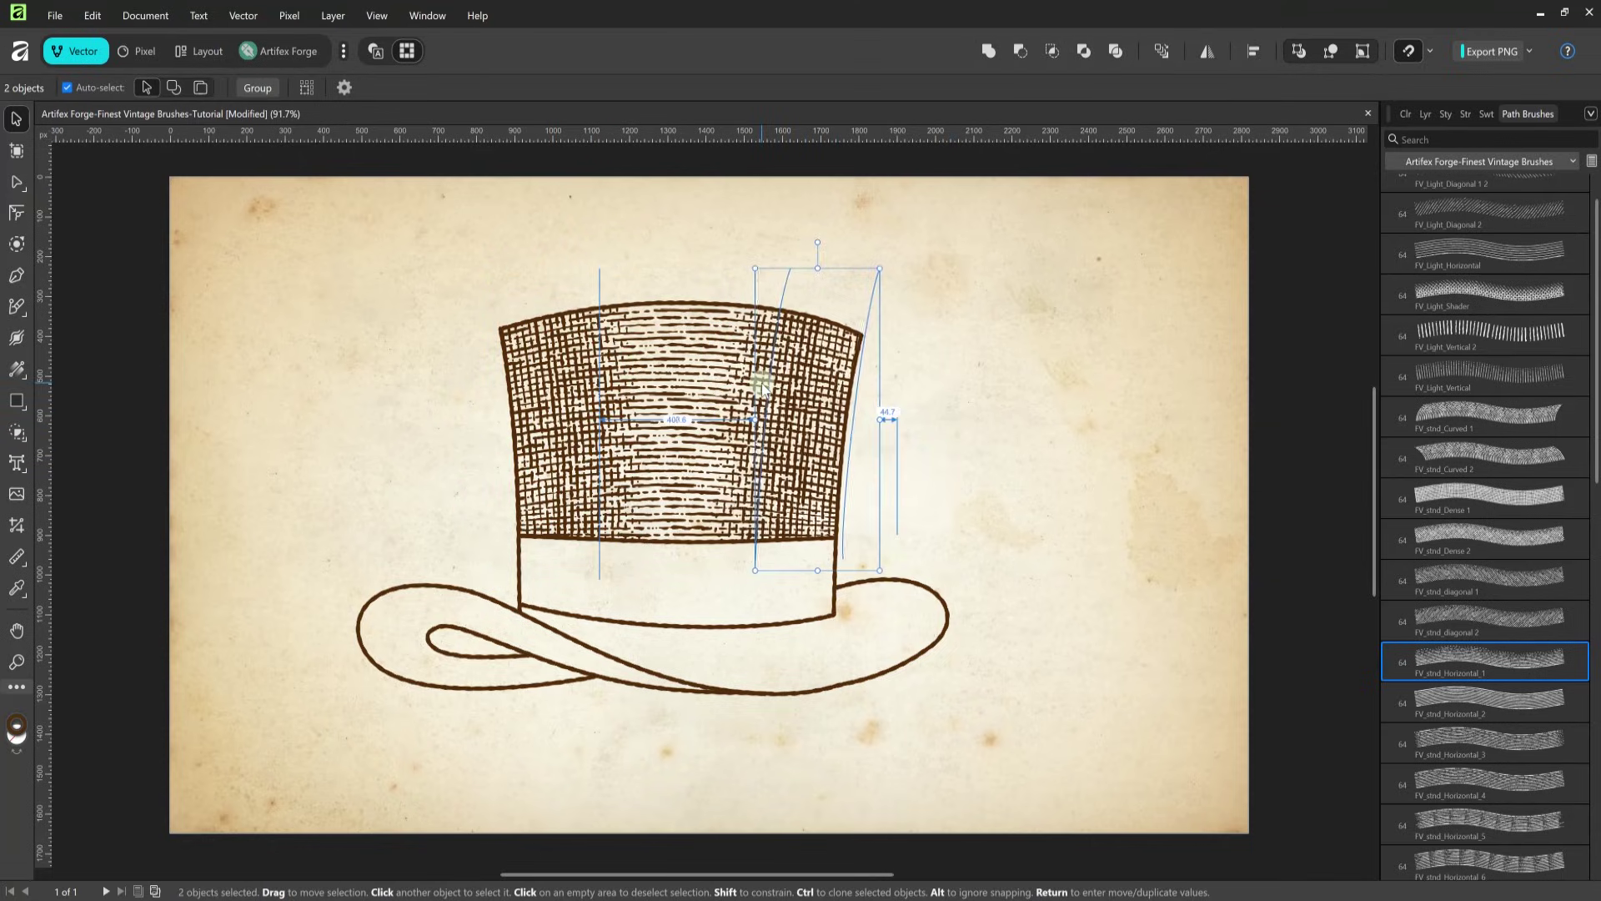
left_click(1007, 433)
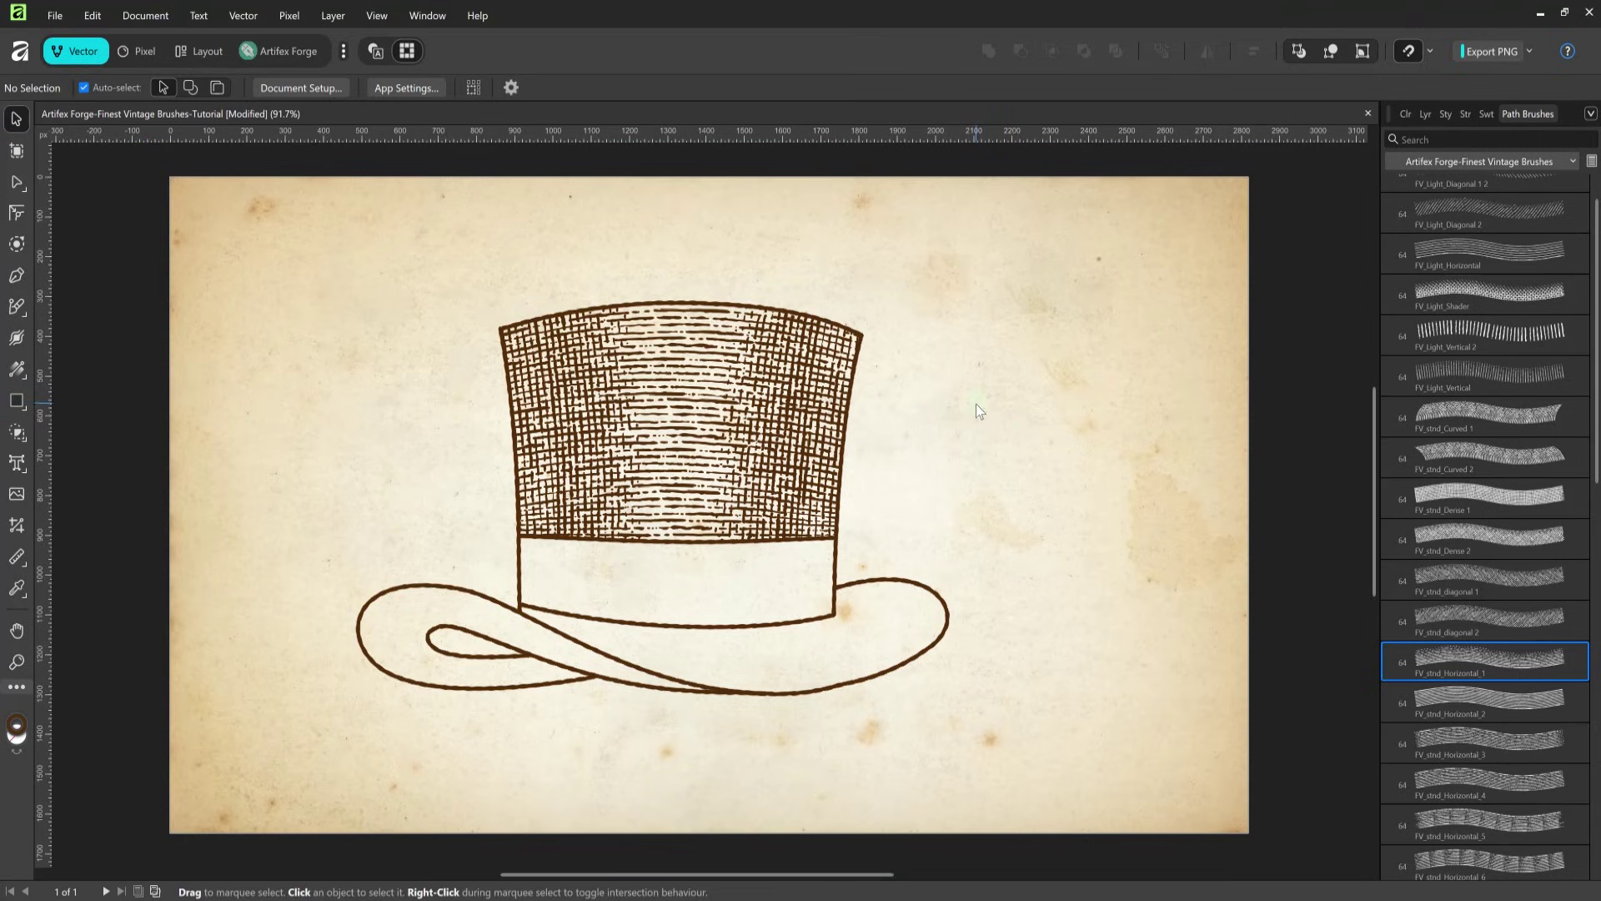
- Paint FV_stnd_diagonal 1 strokes down the crown's left and right edges, above the top curve in the clipped group
left_click(17, 306)
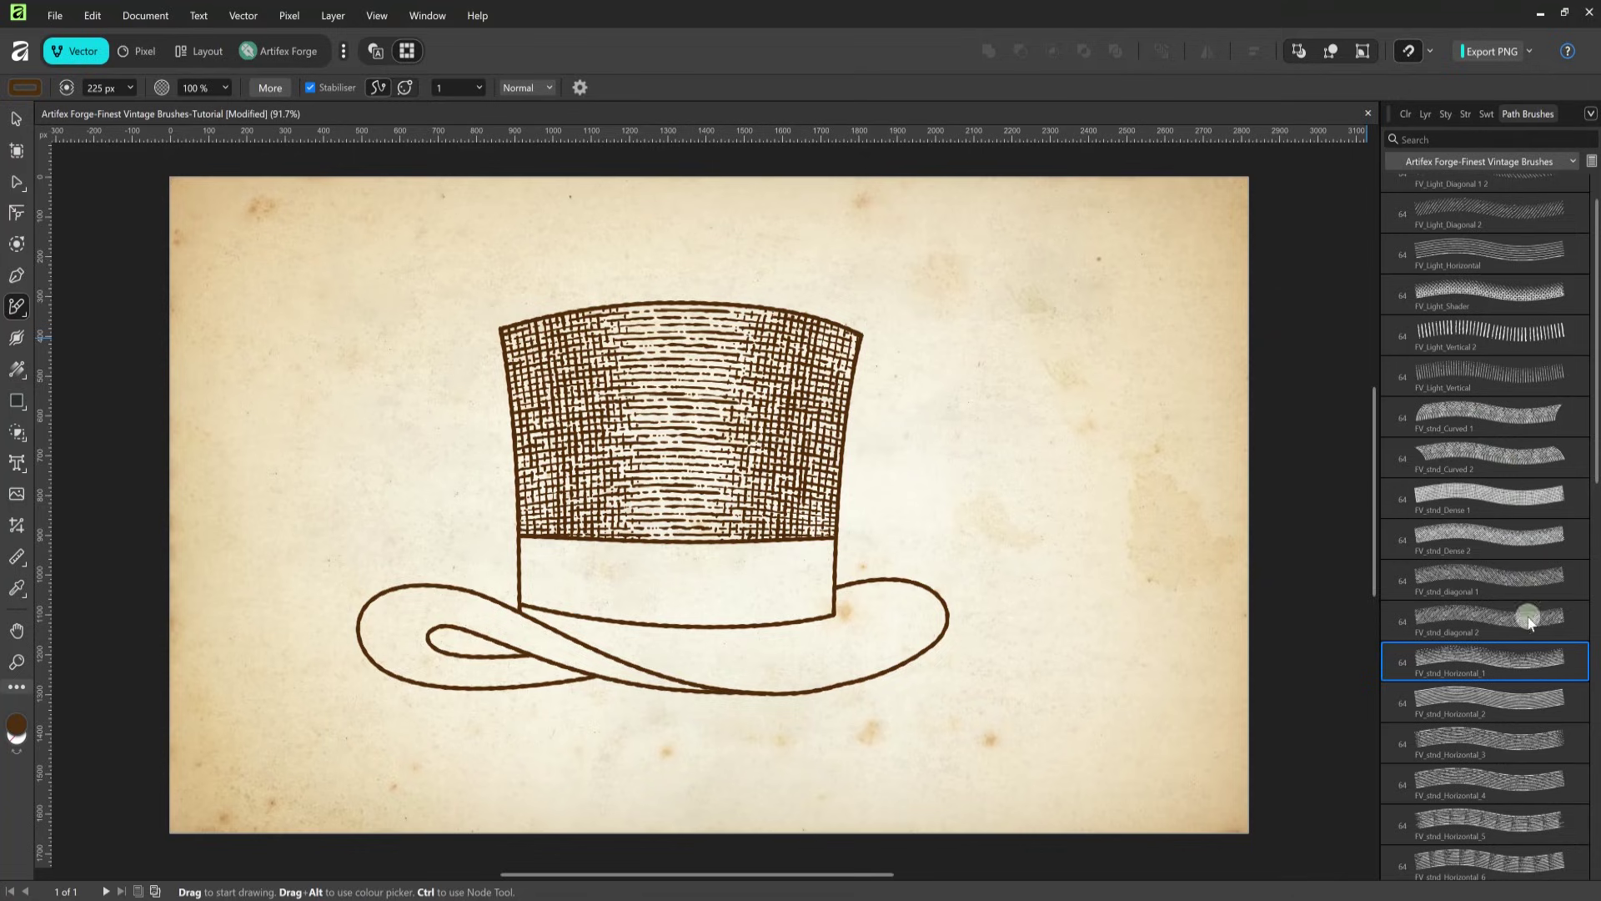
left_click(1494, 584)
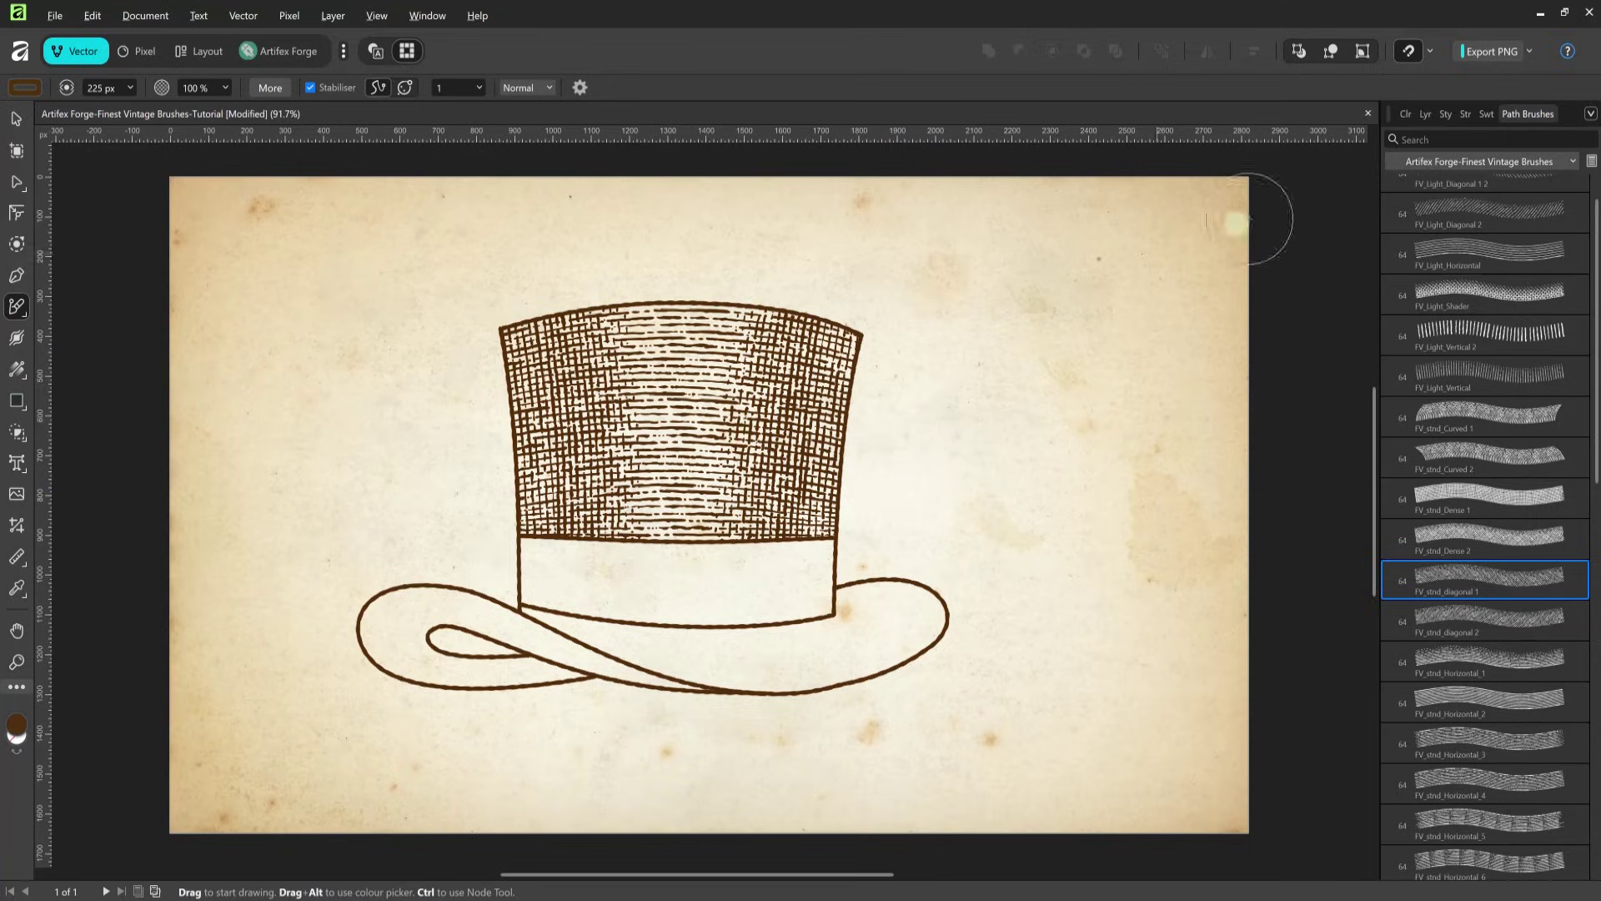
left_click(1426, 114)
left_click(1499, 288)
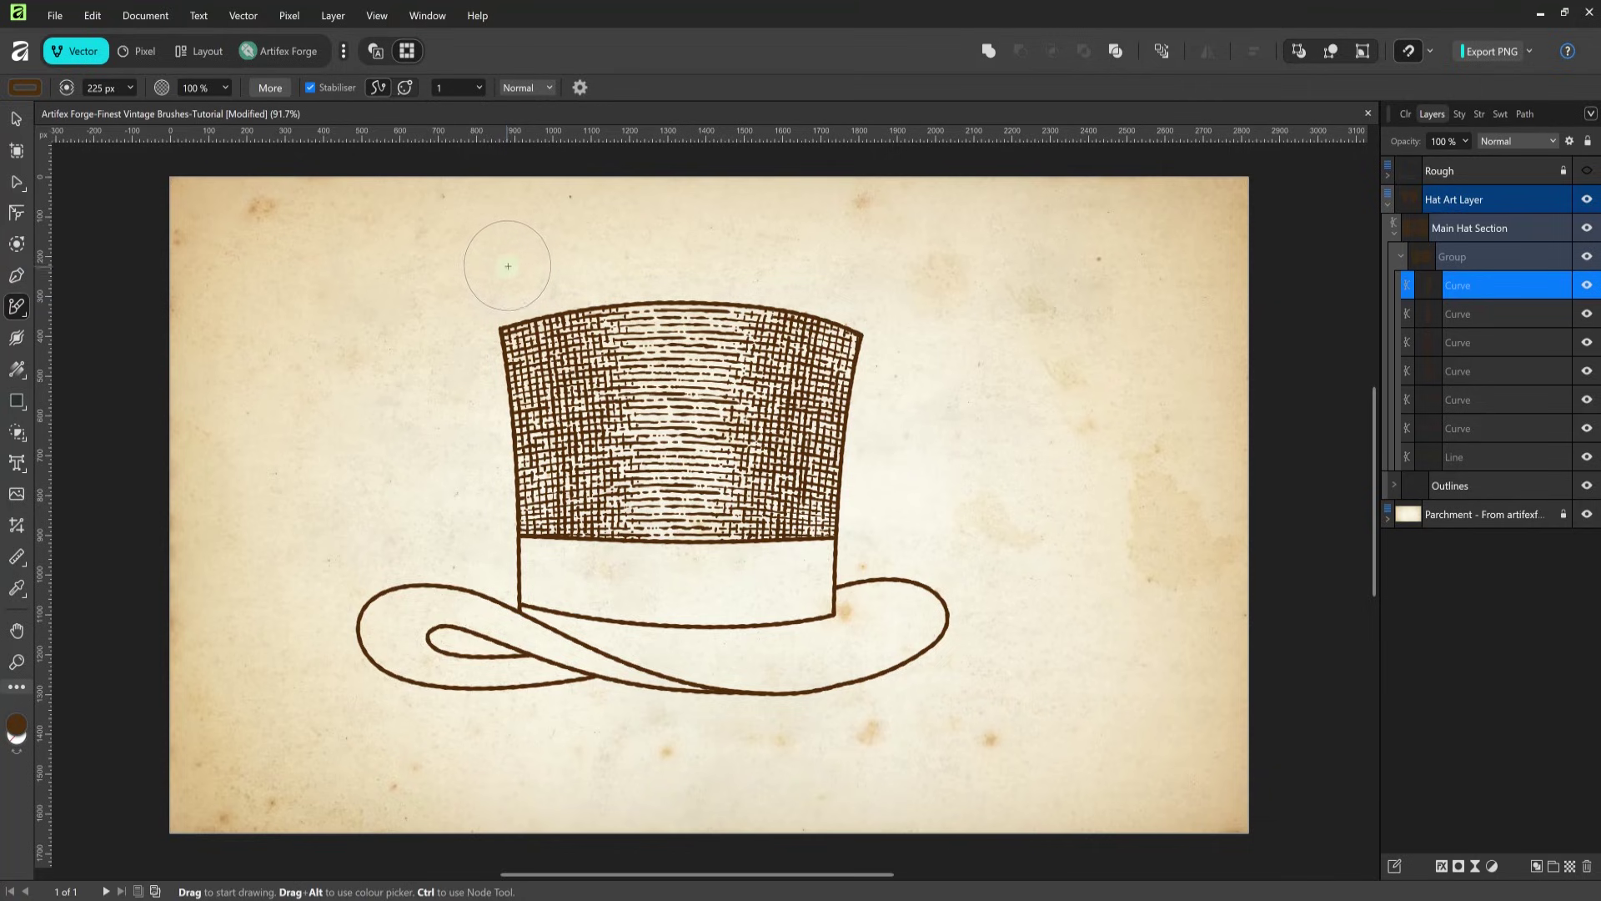
mouse_move(513, 288)
left_mouse_down()
mouse_move(513, 458)
mouse_move(546, 568)
left_mouse_up()
left_click_drag(802, 557, 831, 275)
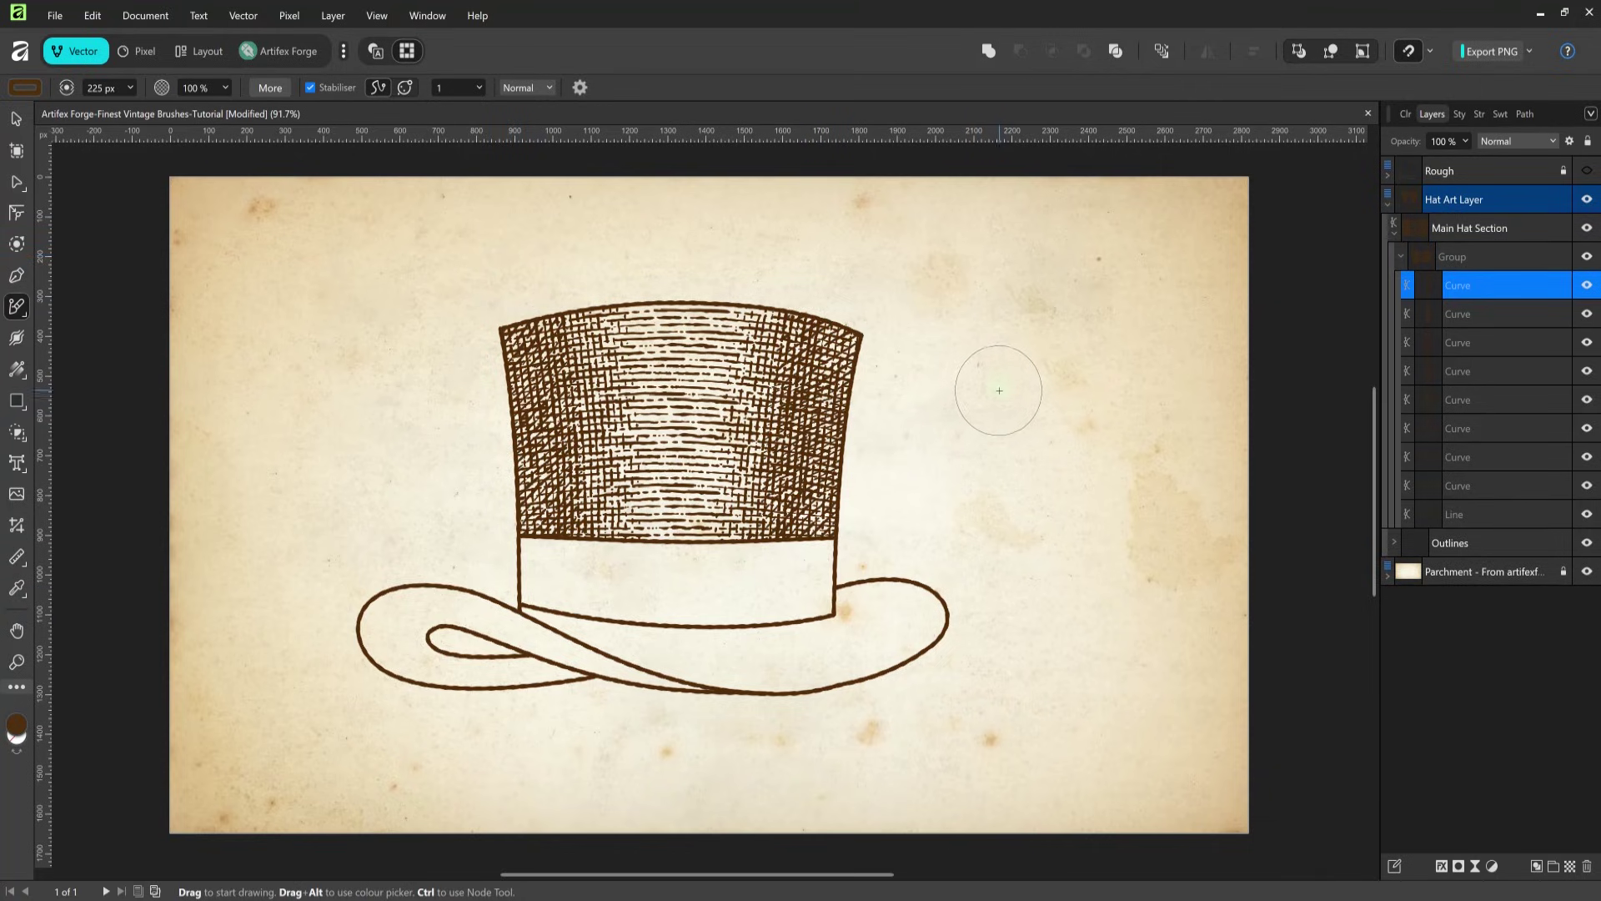
- Paint FV_stnd_diagonal 2 strokes down the crown's left and right edges inside the clipped group
left_click(1501, 205)
left_click(1526, 115)
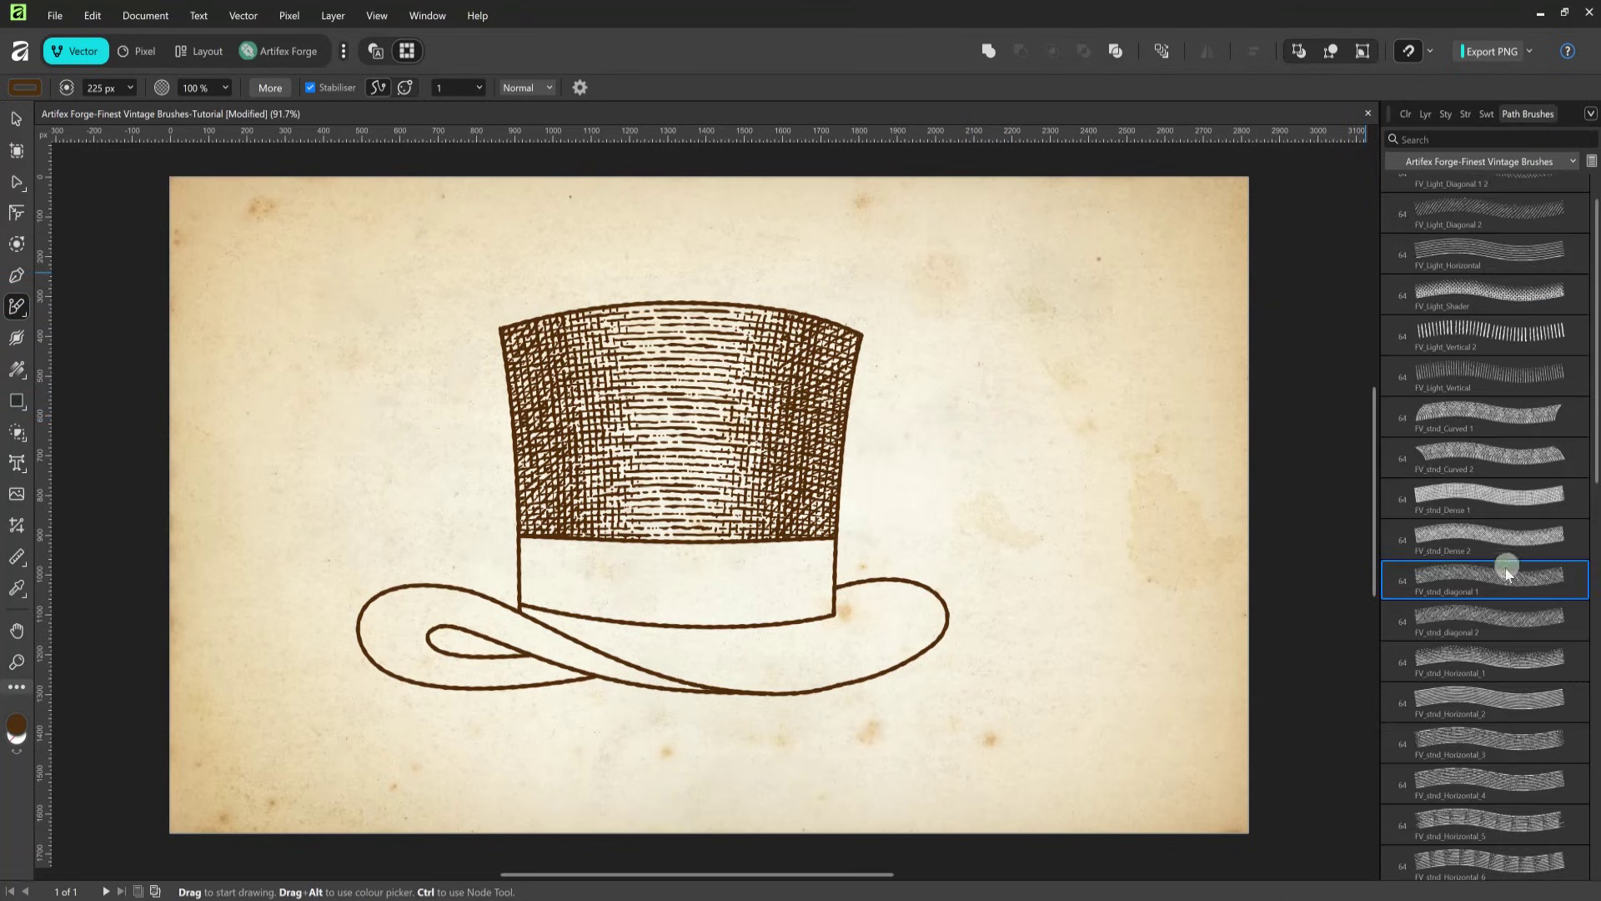
left_click(1492, 624)
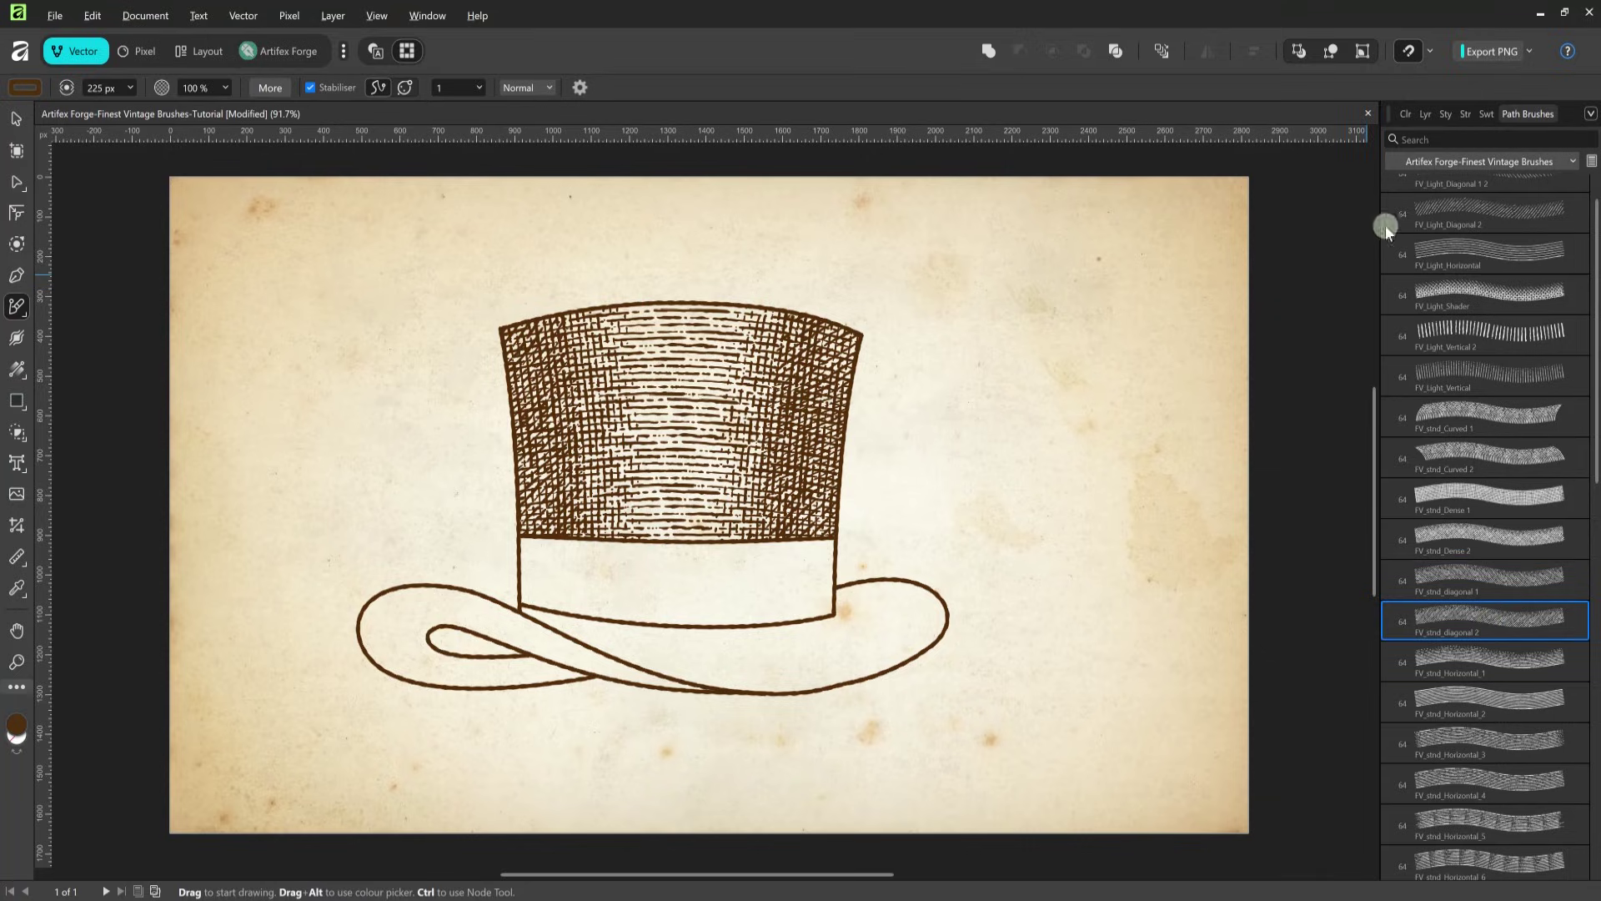
left_click(1431, 115)
left_click_drag(512, 330, 524, 575)
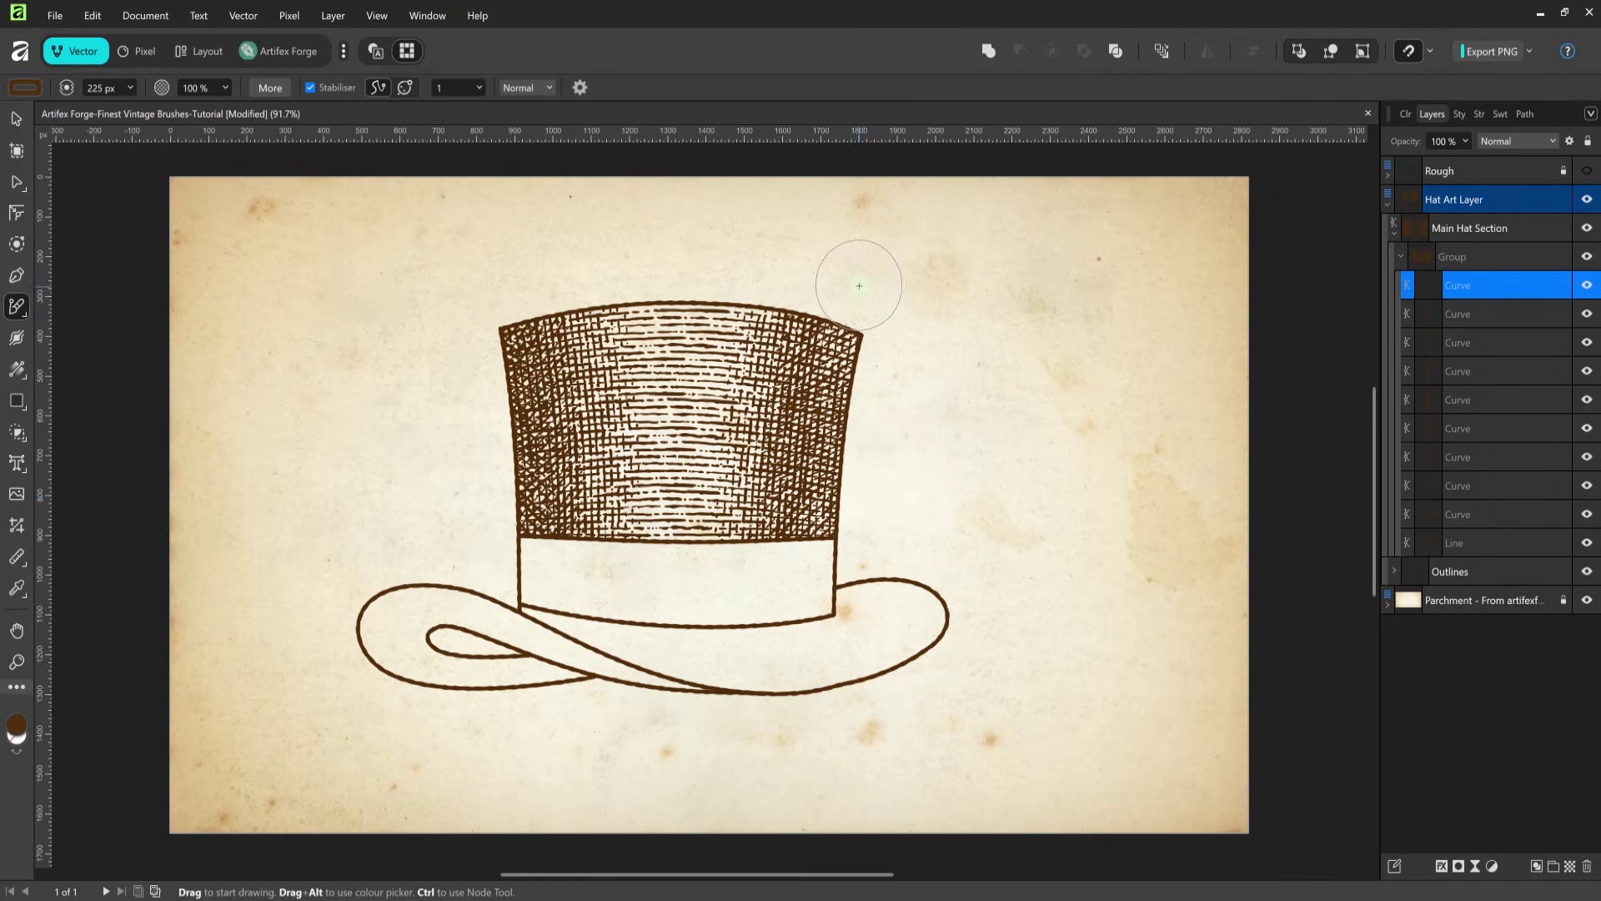
left_click_drag(821, 538, 855, 338)
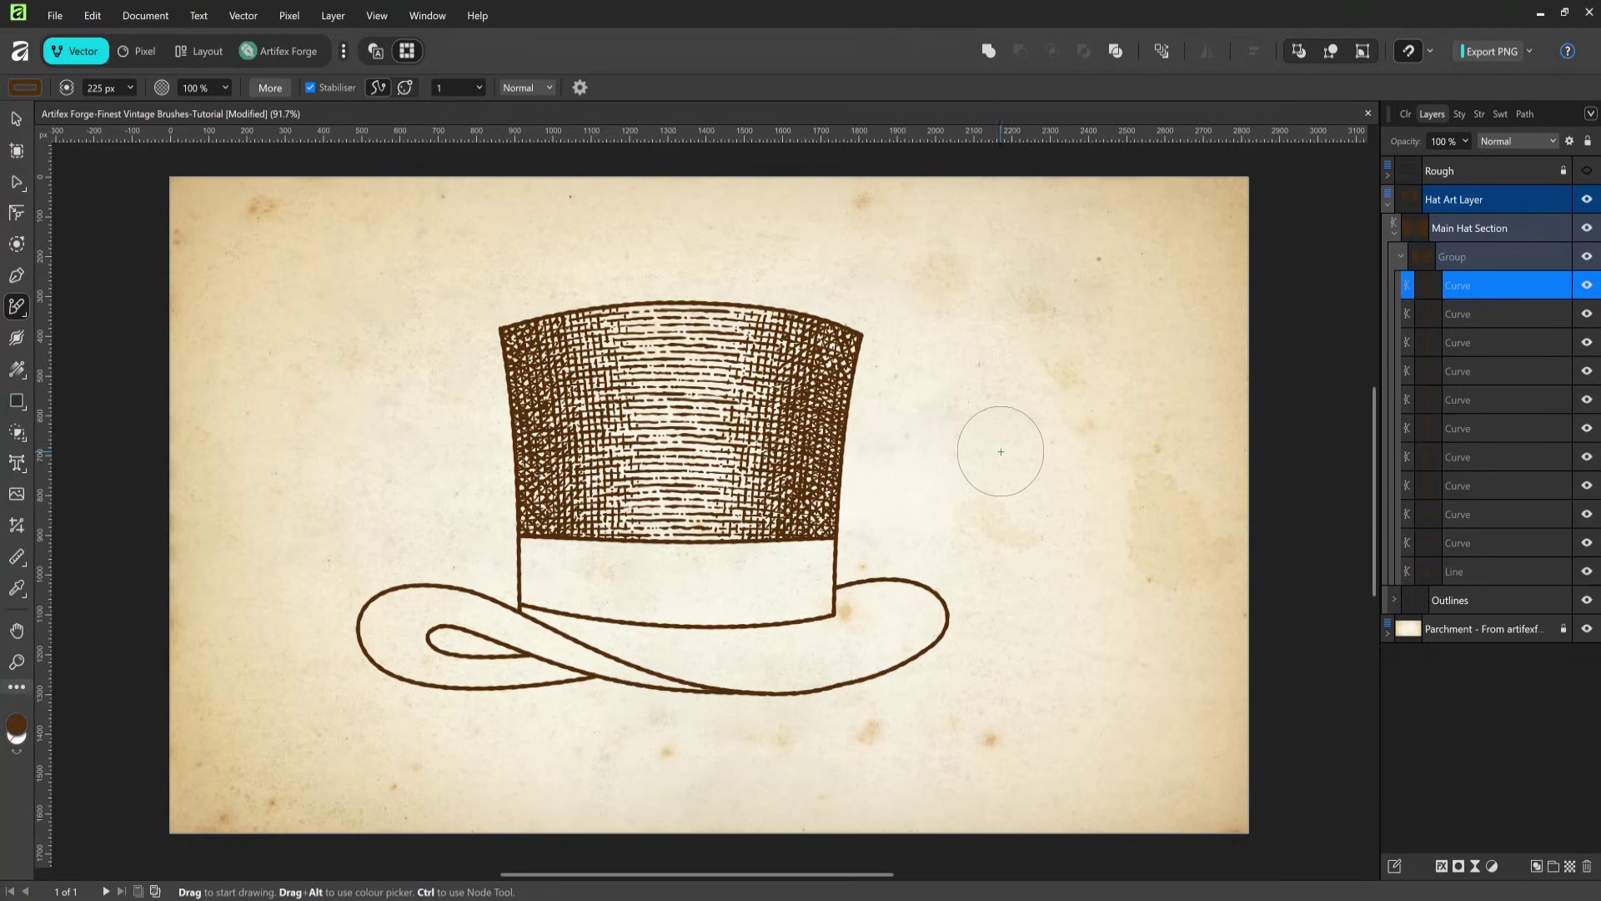
- Paint one wide diagonal hatching stroke across the full hat band, directly in the Hat Art Layer outside the crown's clipping
left_click(1468, 202)
mouse_move(492, 575)
left_mouse_down()
mouse_move(649, 587)
mouse_move(896, 555)
left_mouse_up()
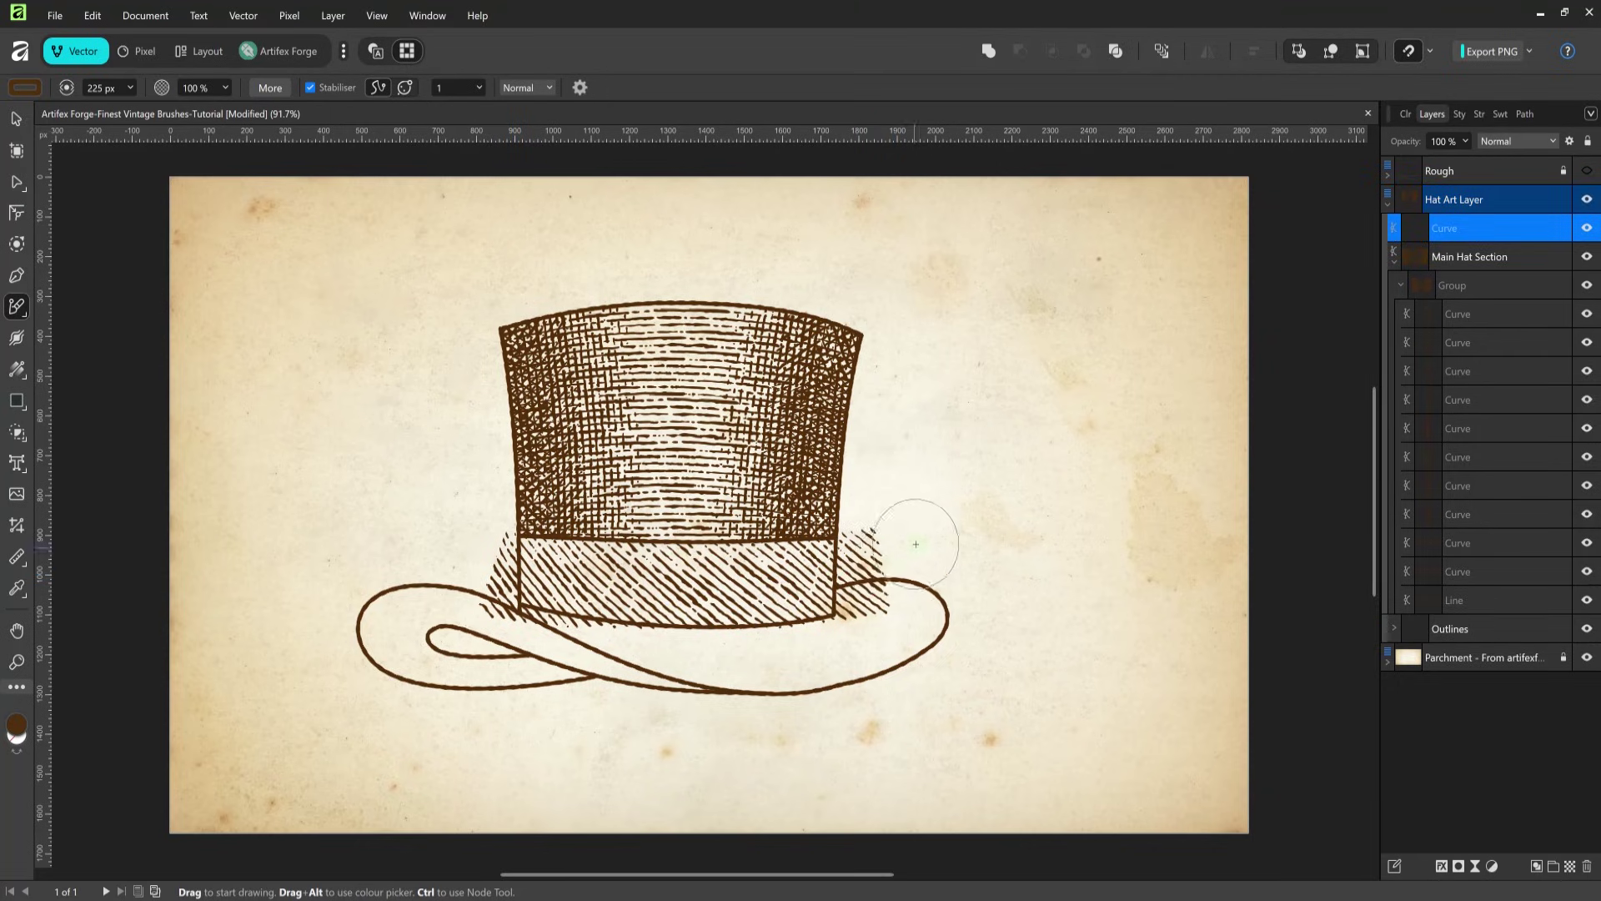
key("a")
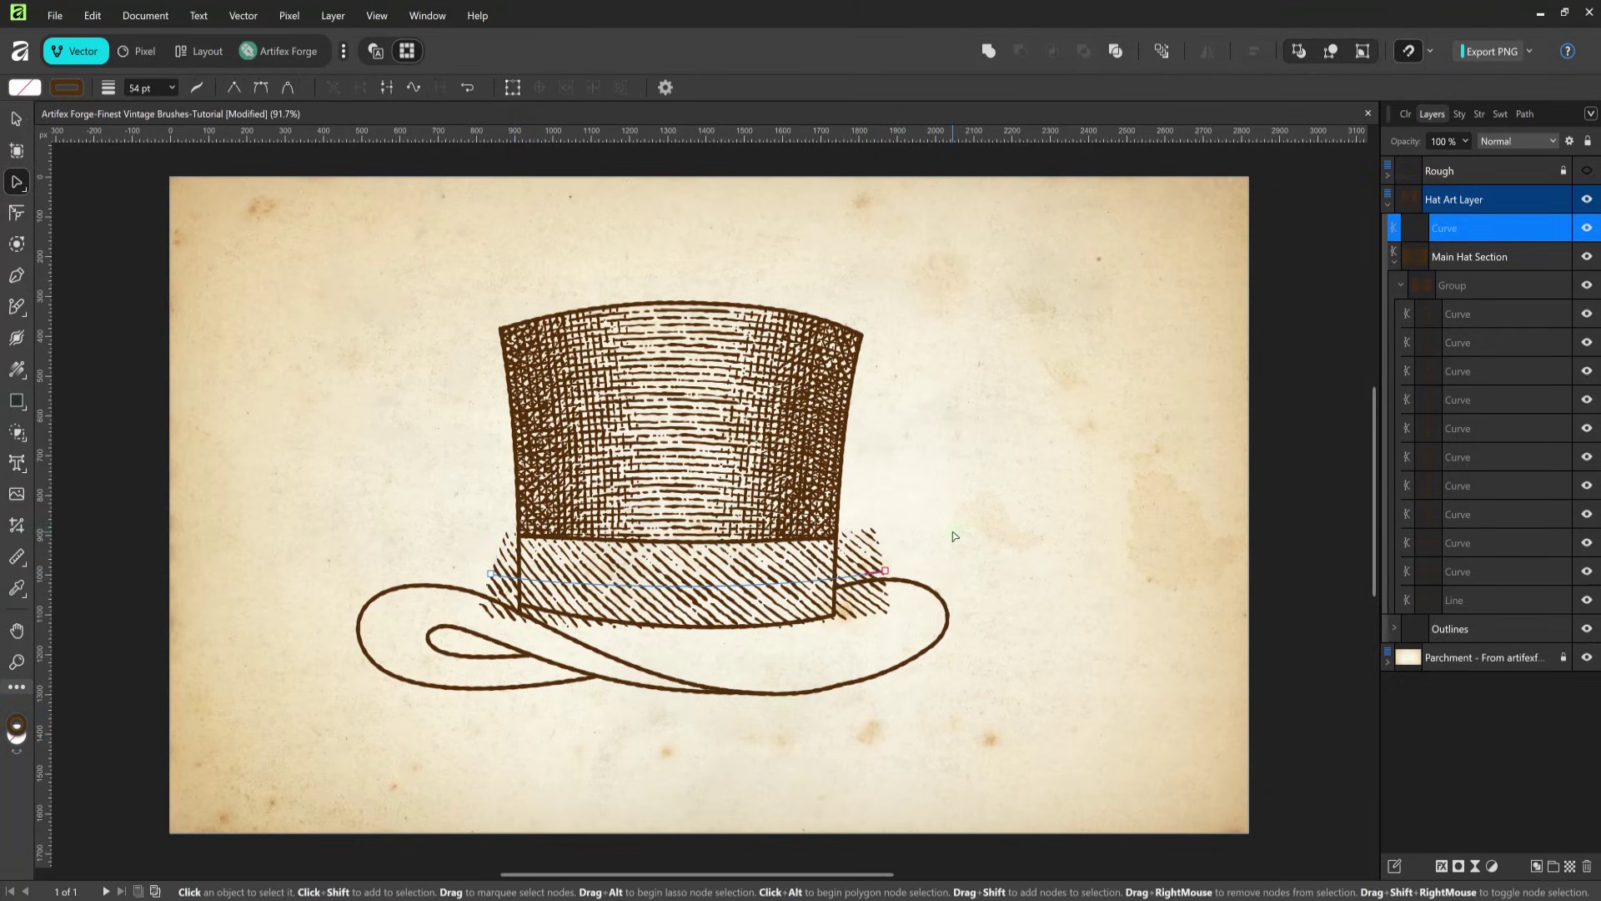
left_click(954, 535)
- Draw a rectangle over the hat band, convert it to curves and bend its upper and lower edges to match the band's outline
left_click(15, 402)
left_click_drag(518, 534, 835, 613)
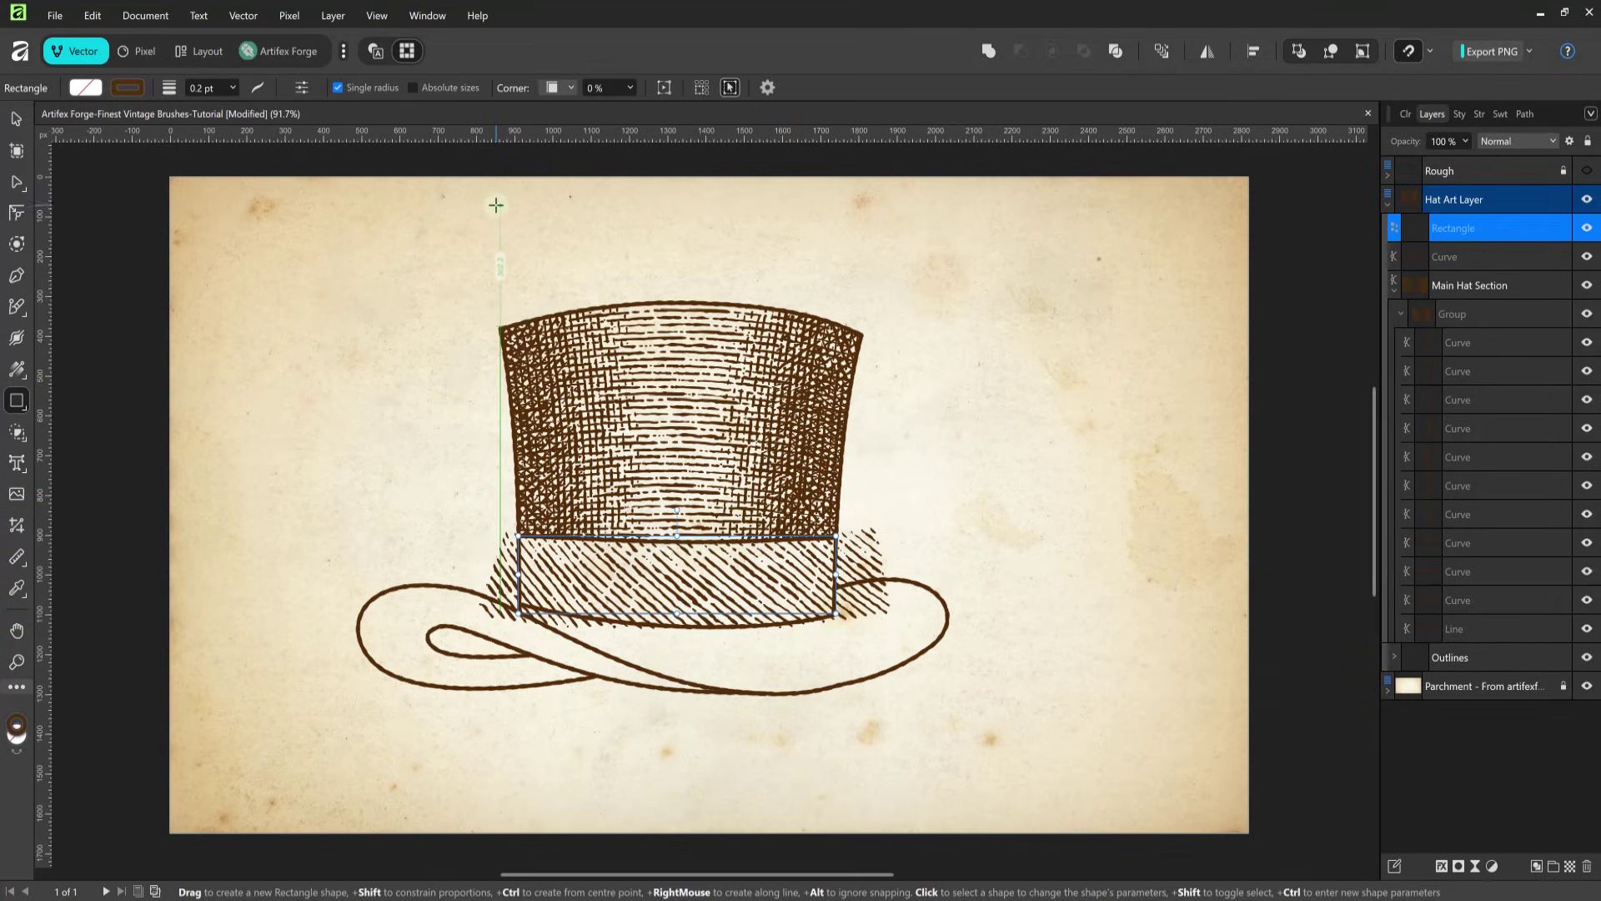
left_click(664, 88)
left_click(687, 613)
left_click_drag(687, 614, 764, 631)
left_click(677, 543, "shift")
left_click(263, 87)
left_click_drag(518, 616, 520, 604)
- Clip the diagonal hatching stroke inside the band shape, rename the shape Hat Band and collapse the Main Hat Section
left_click_drag(1425, 258, 1442, 233)
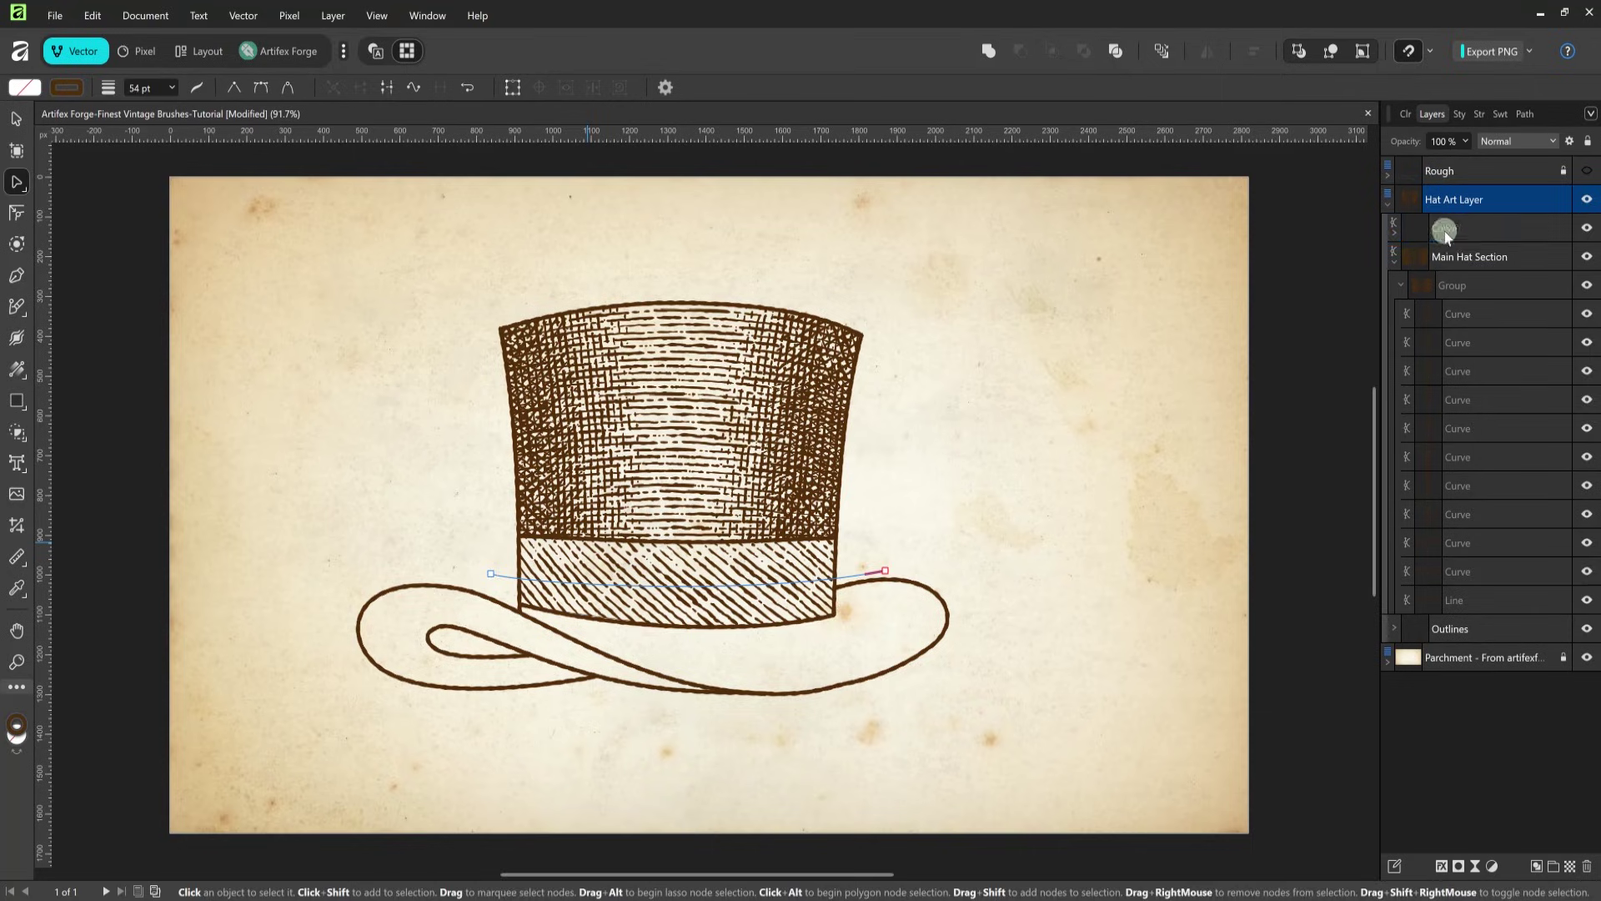
double_click(1444, 232)
type("Hat Band")
key("Return")
left_click(1393, 260)
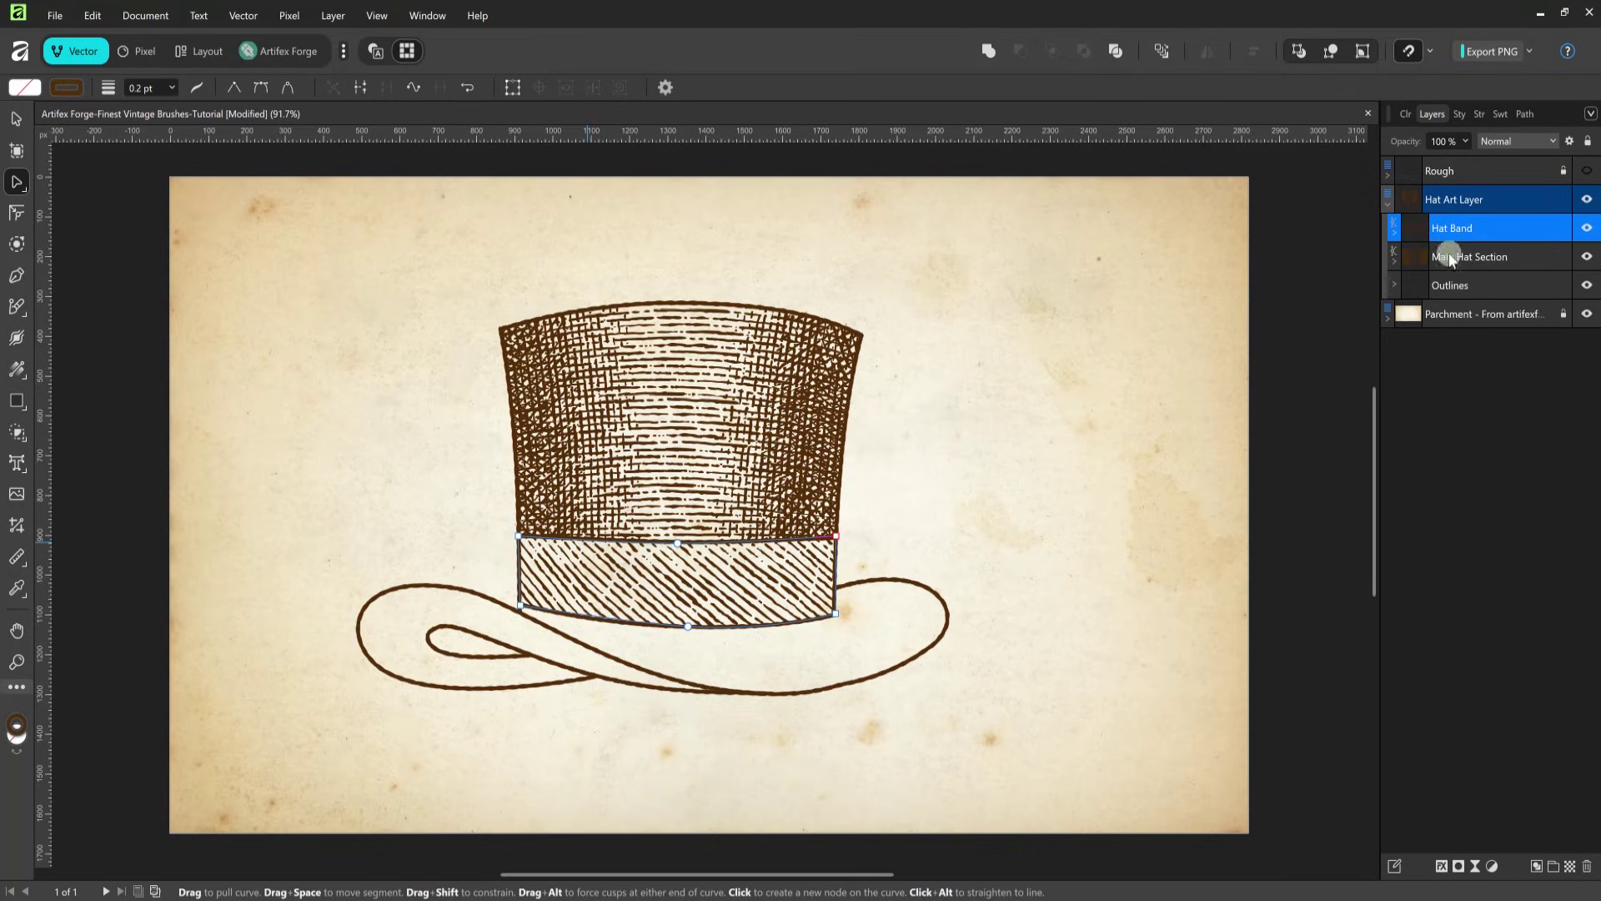
- Paint a vertical FV_stnd_Horizontal_4 stroke at each end of the hat band, above the clipped hatching curve
left_click(1394, 232)
left_click(1452, 257)
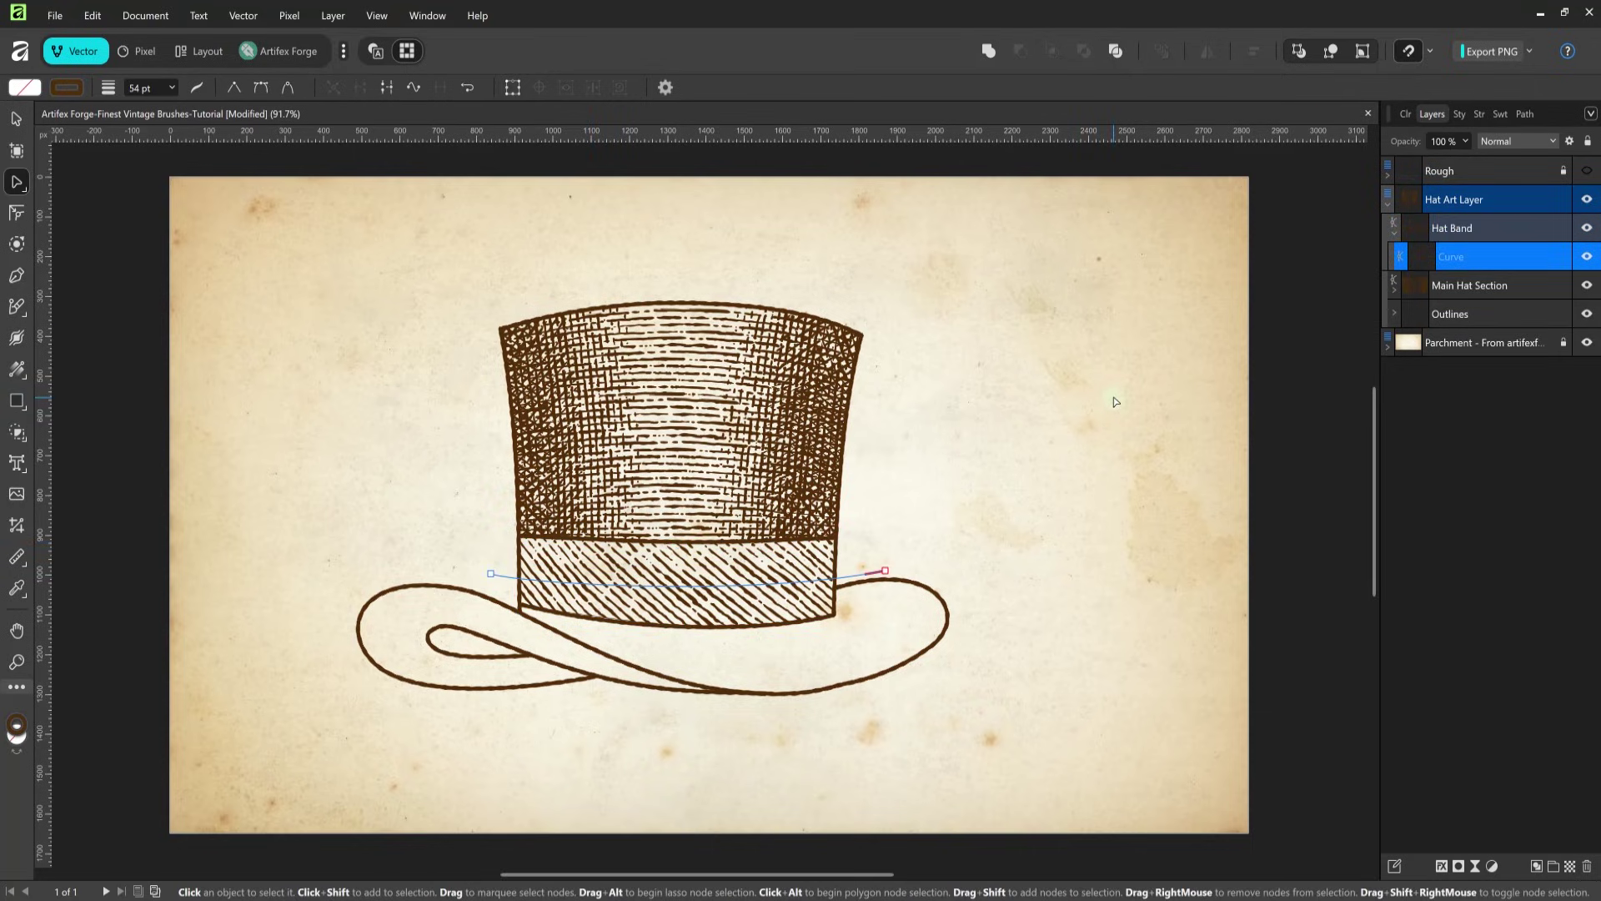
left_click(894, 483)
left_click(1447, 256)
left_click(20, 309)
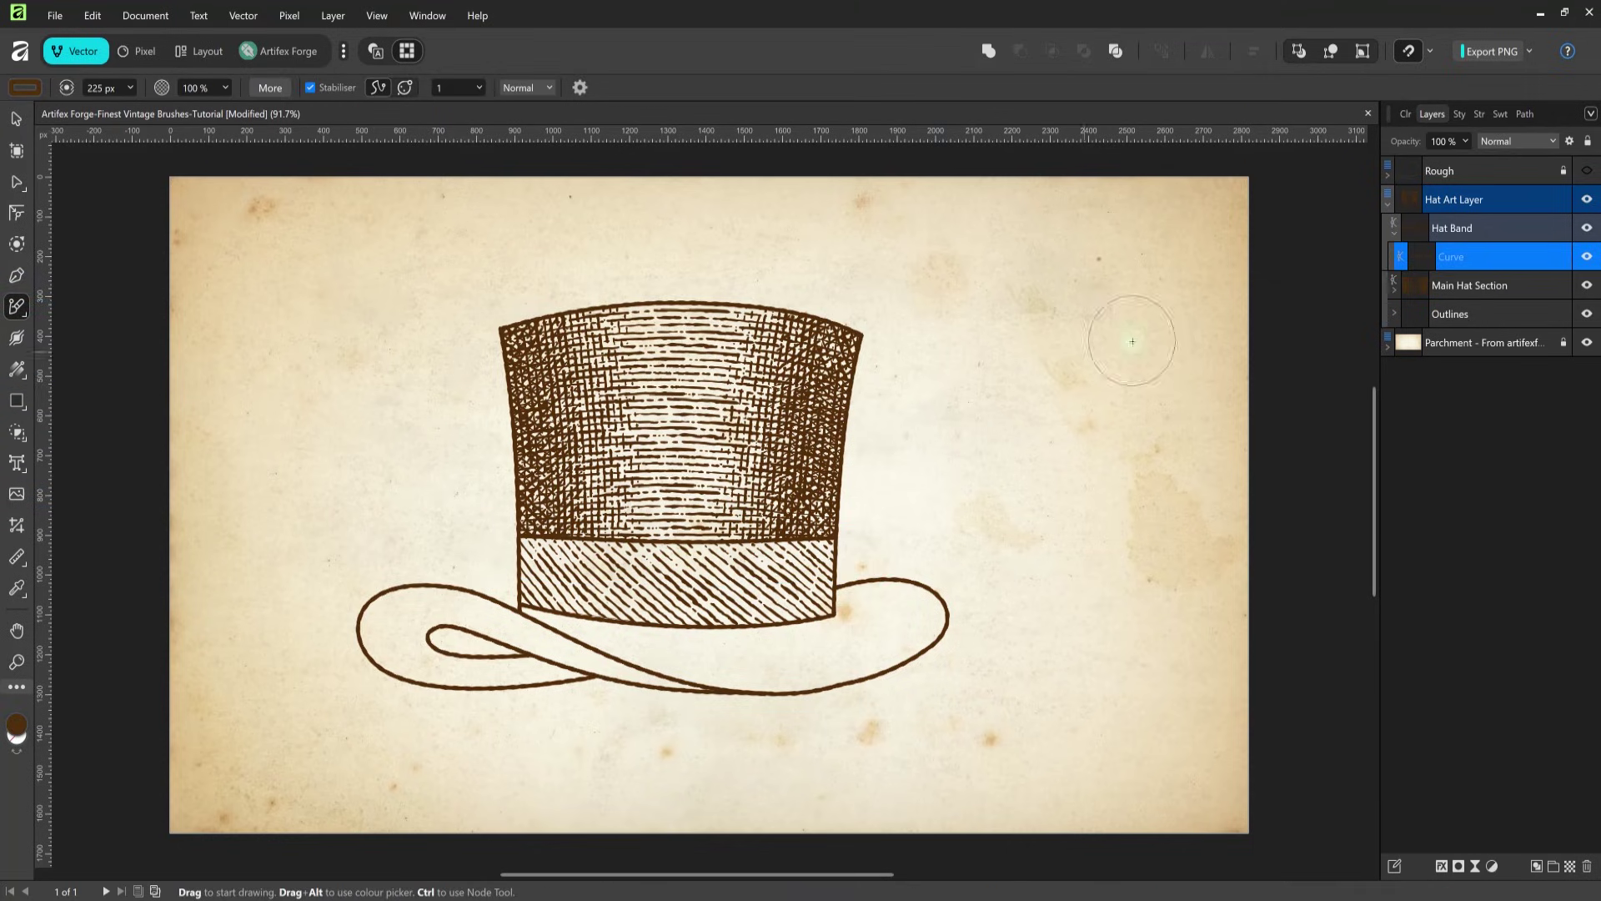
left_click(1527, 115)
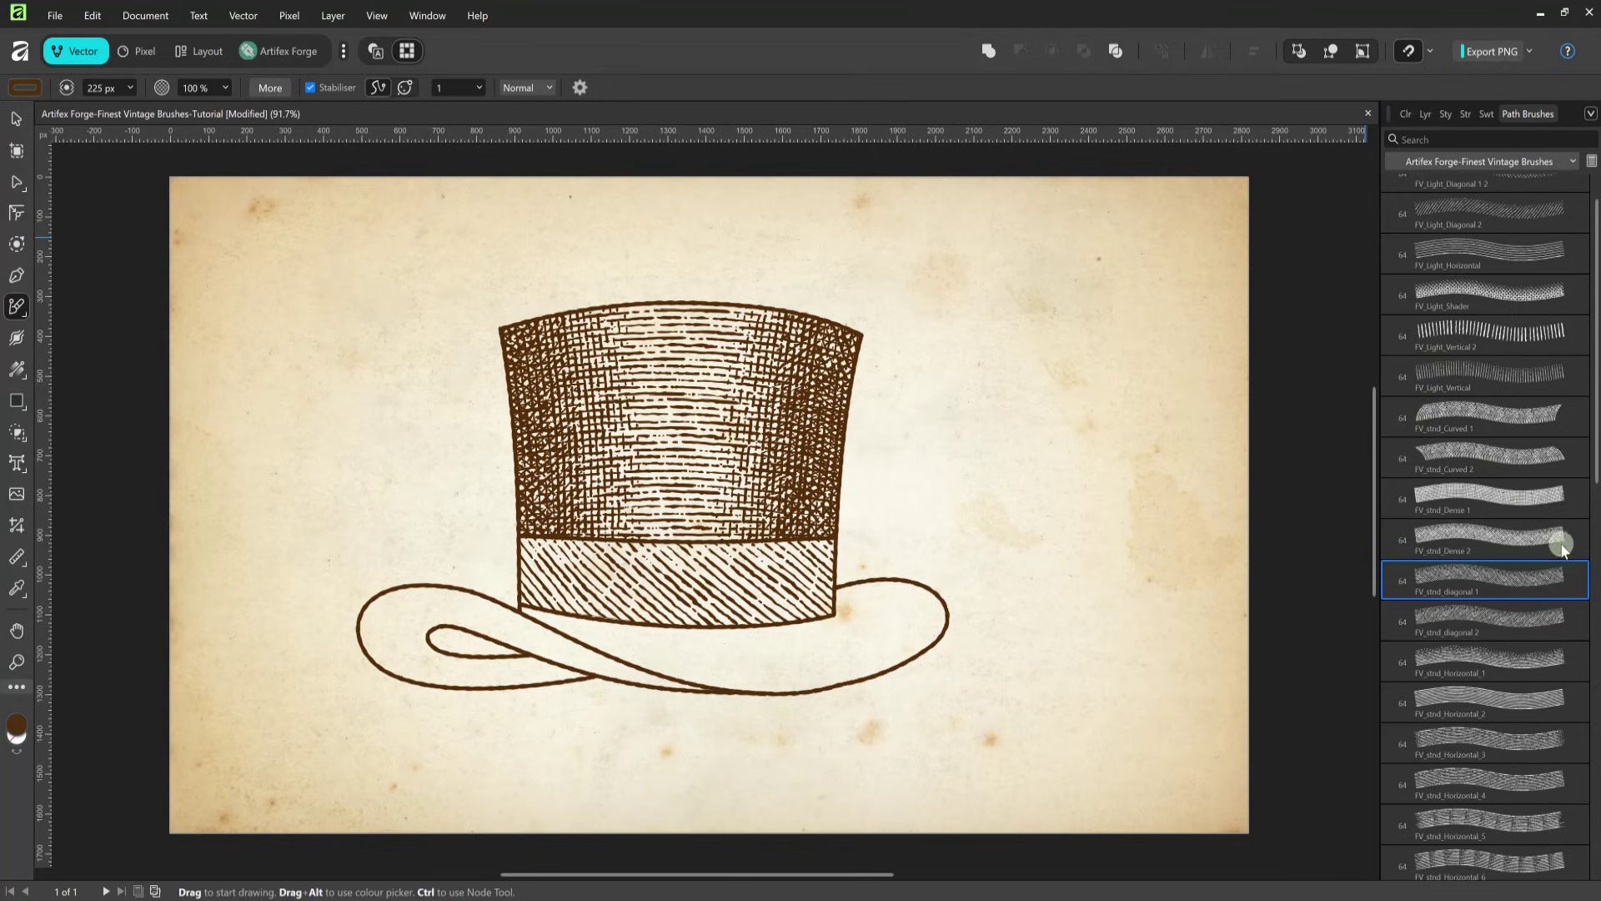
scroll(1549, 563, "down", 4)
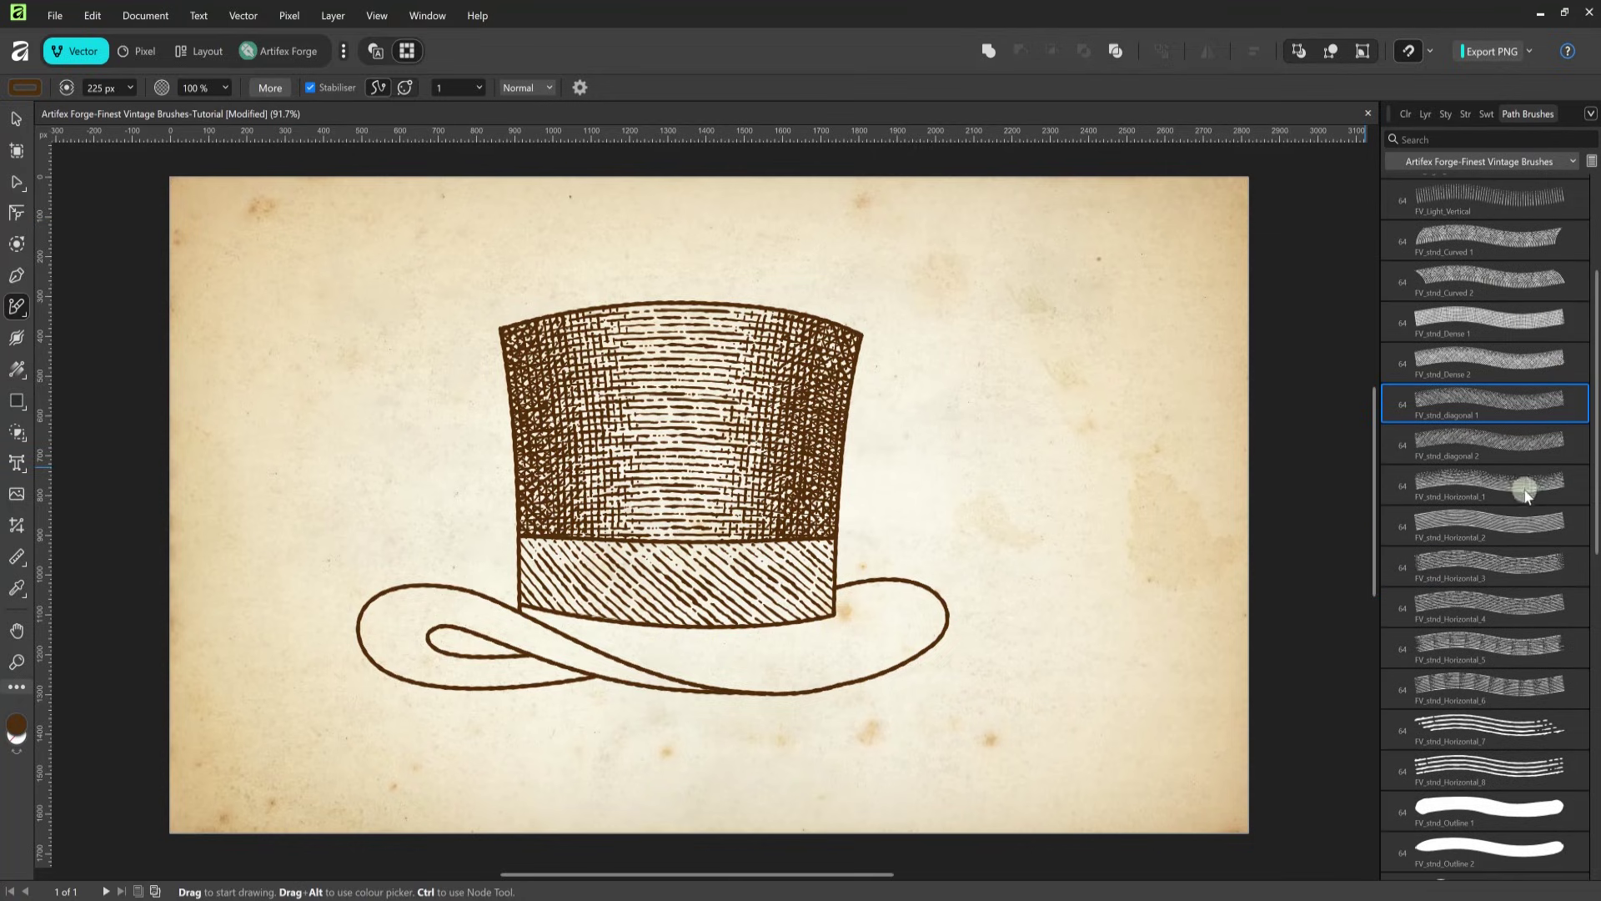
left_click(1508, 608)
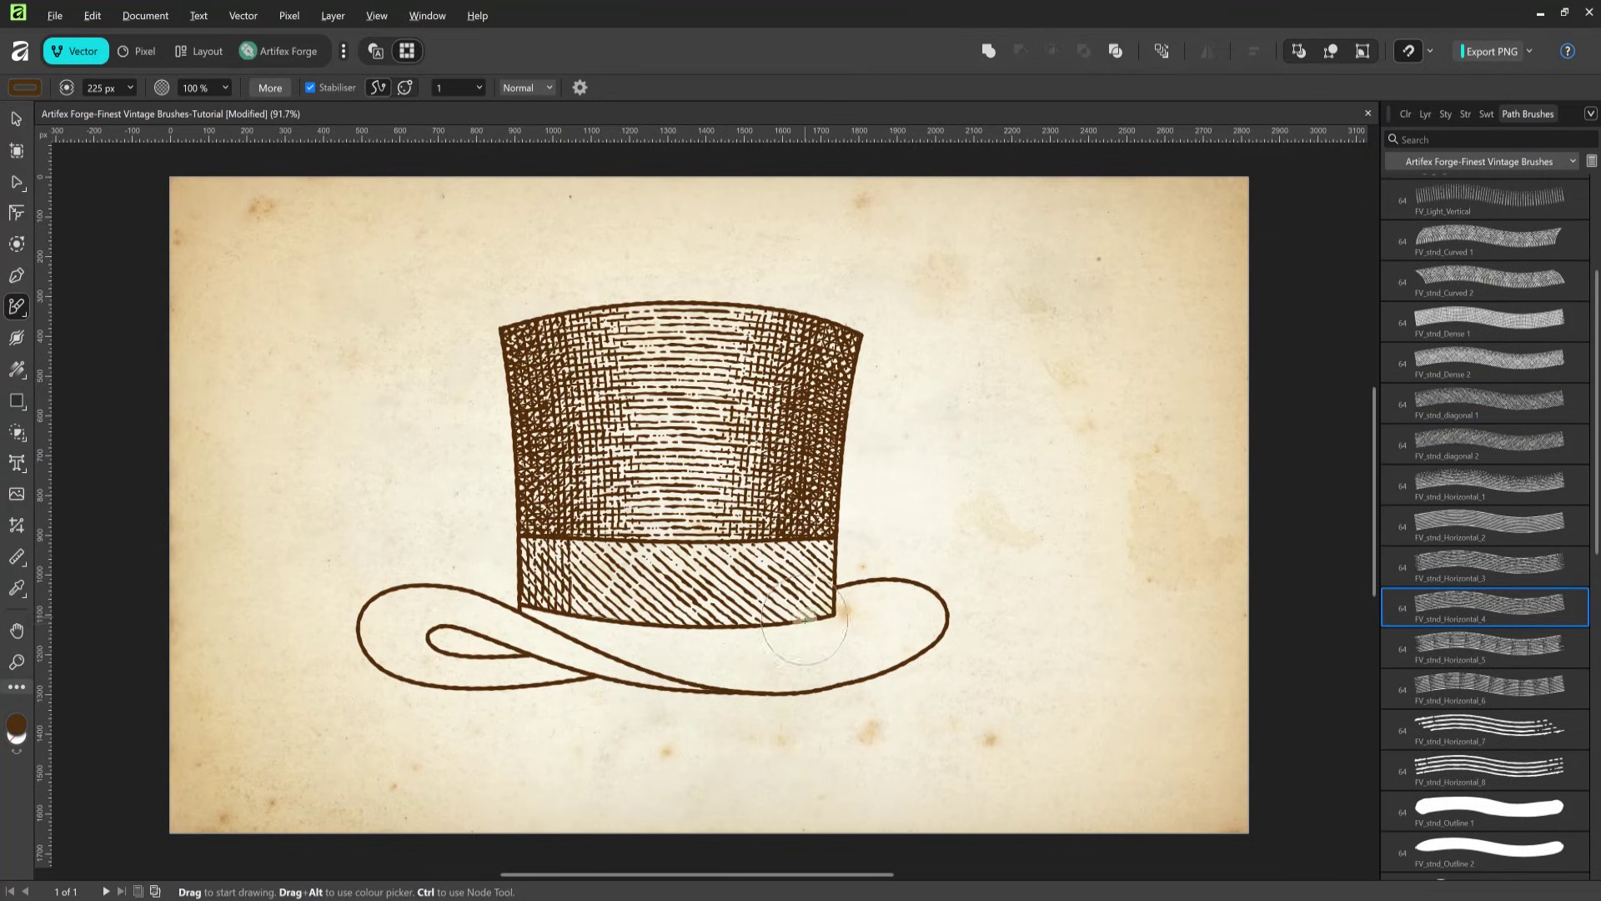
left_click_drag(797, 603, 807, 501)
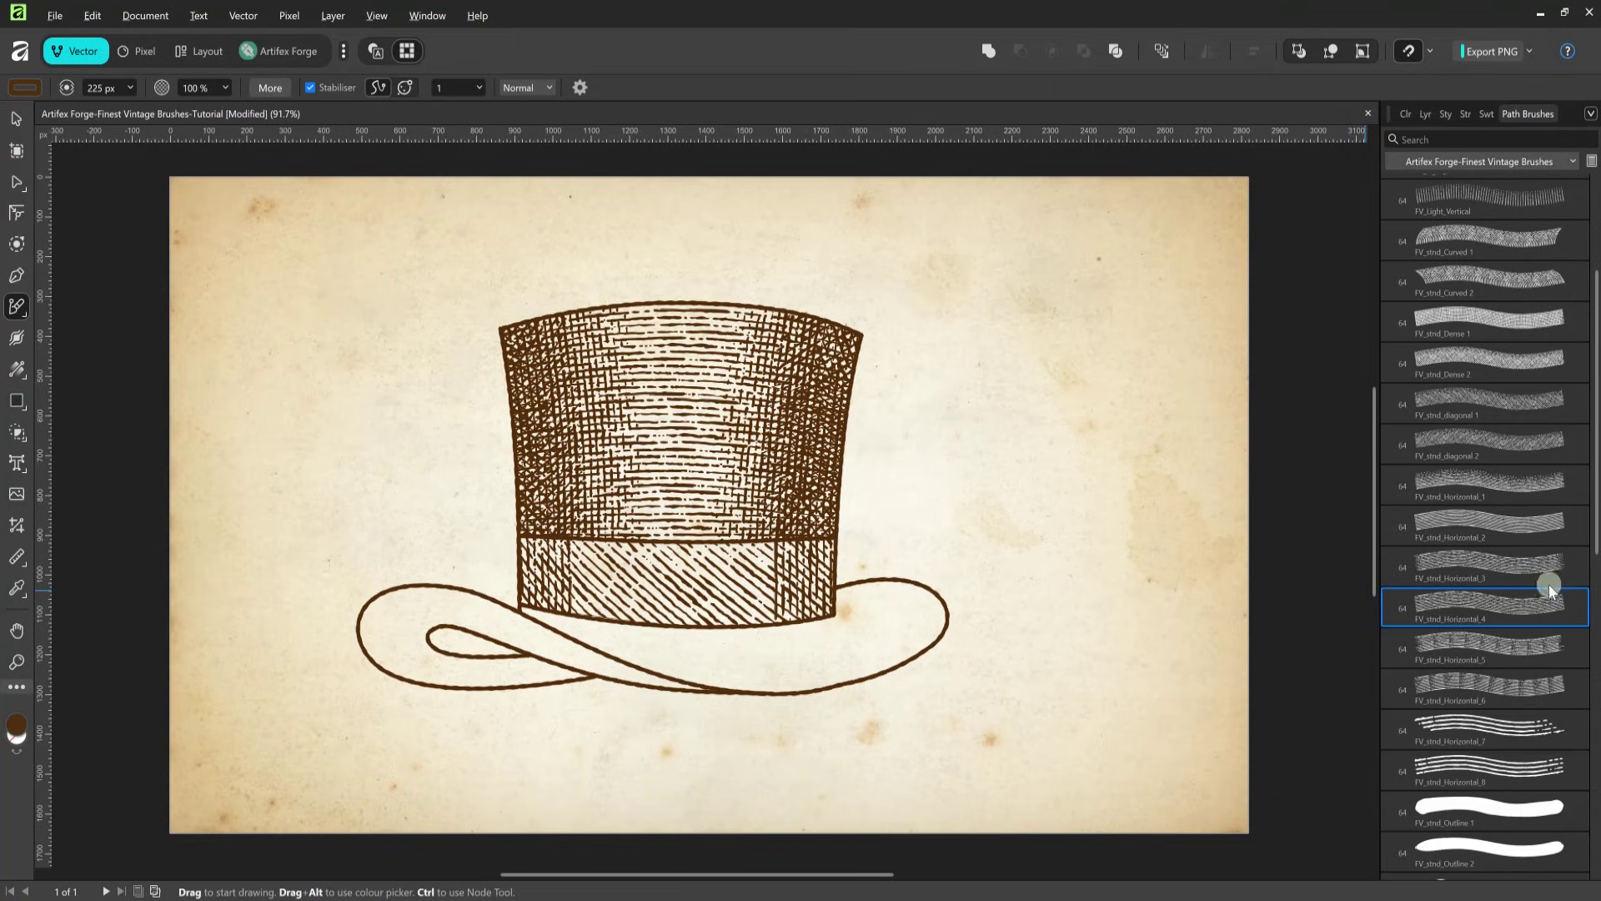
- Paint a vertical FV_stnd_Horizontal_1 stroke just inward of each end stroke on the hat band
left_click(1509, 487)
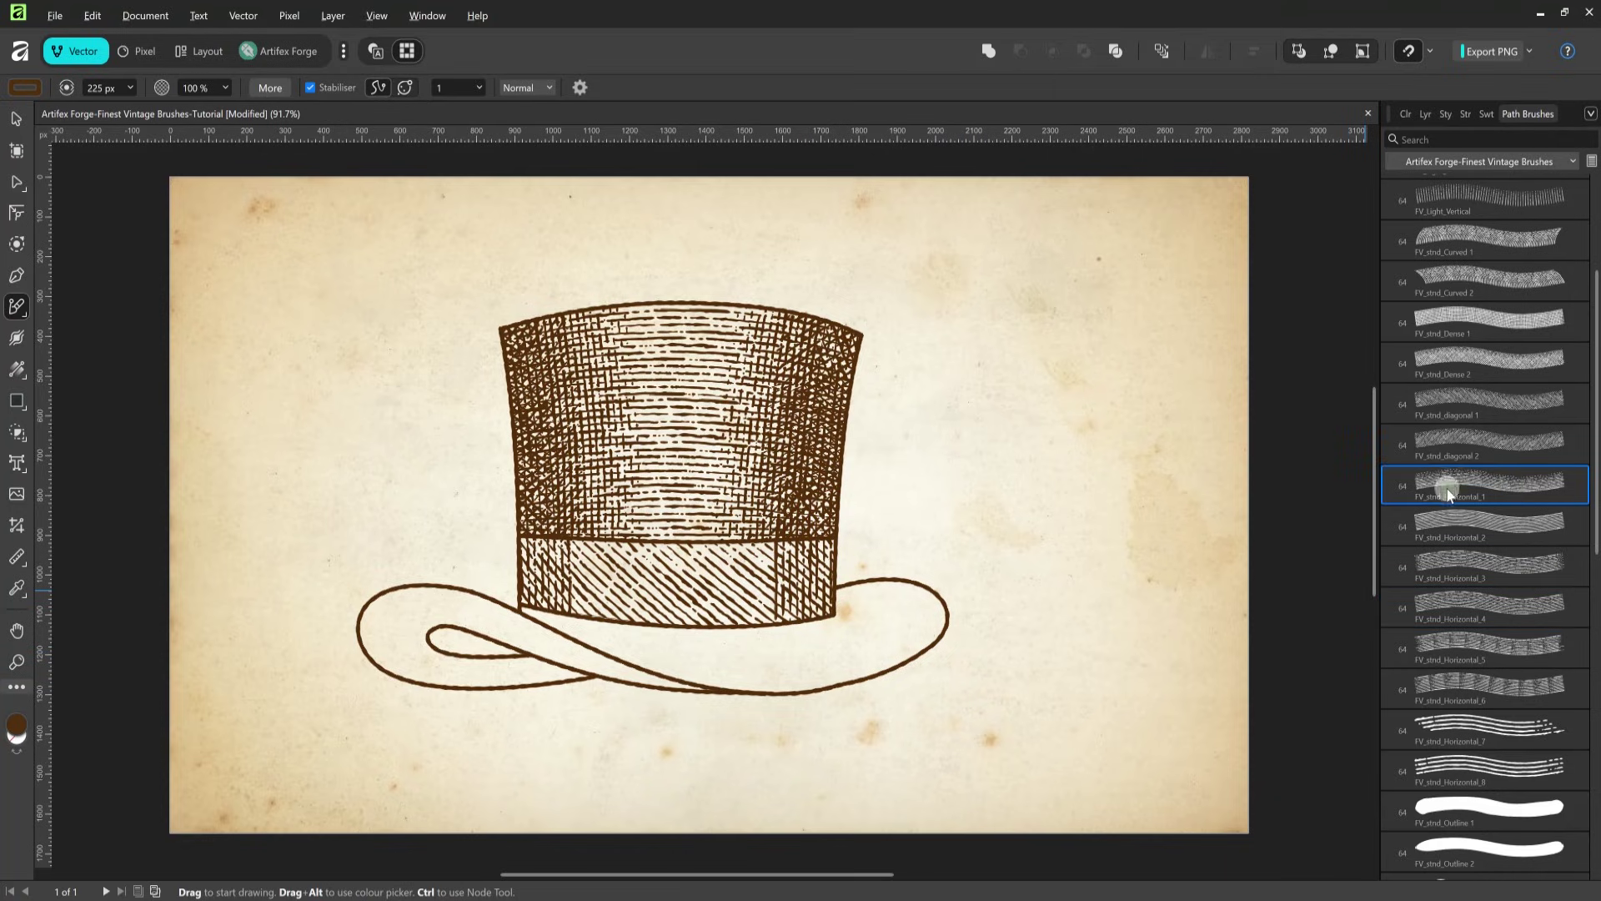
left_click_drag(745, 647, 736, 501)
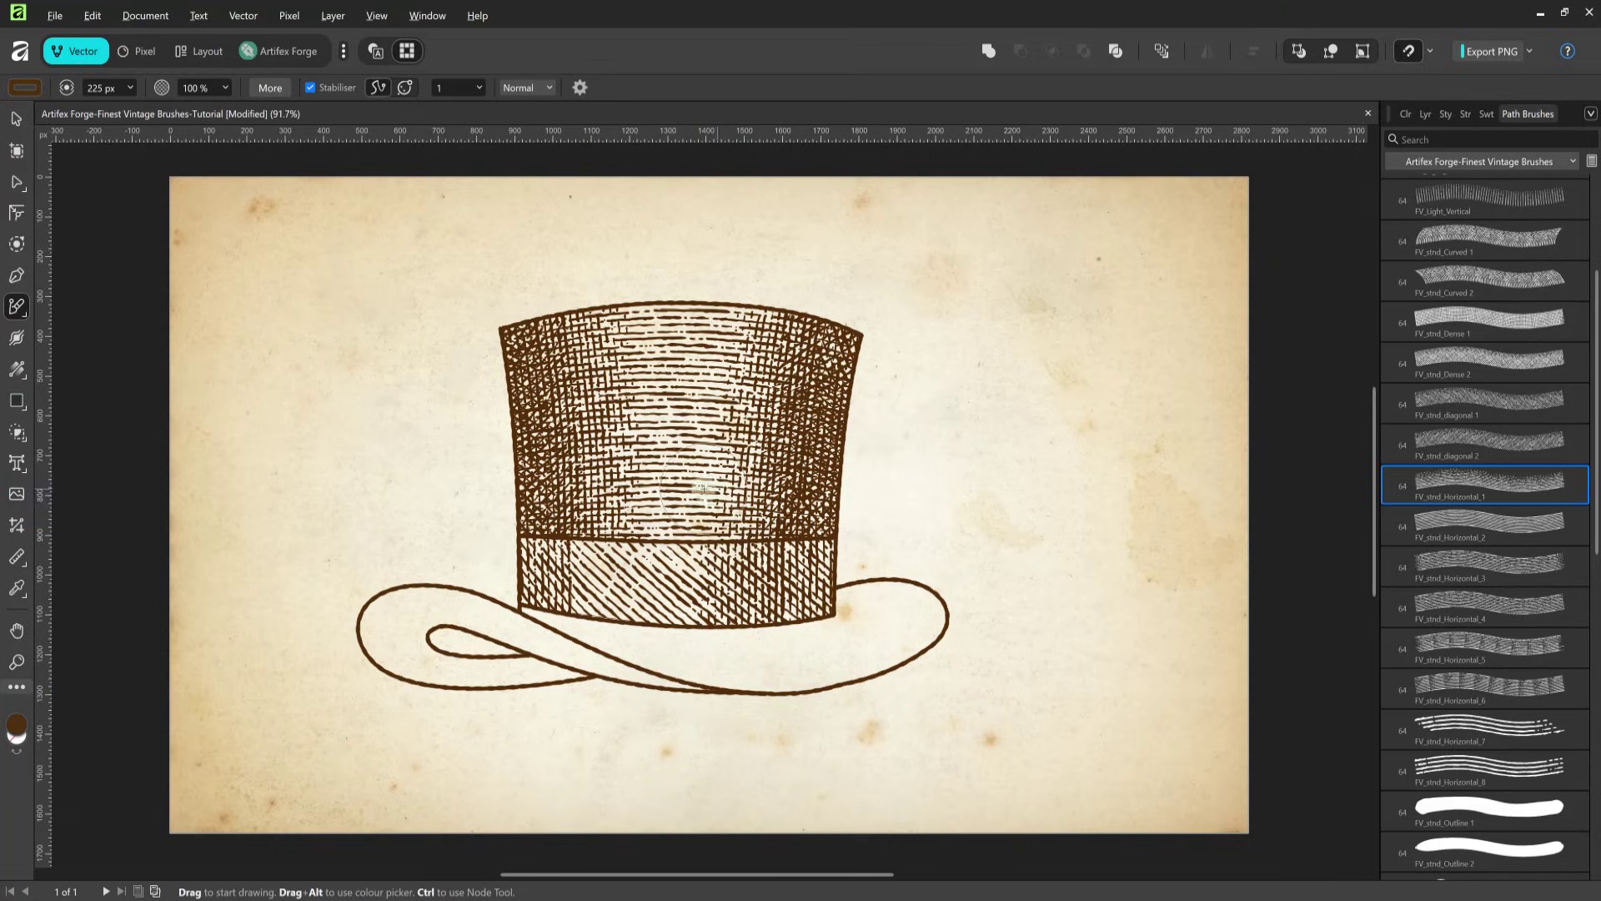
left_click_drag(604, 496, 598, 645)
- Move the vertical hatching strokes on the hat band outward so they blend and leave the centre lighter
key("v")
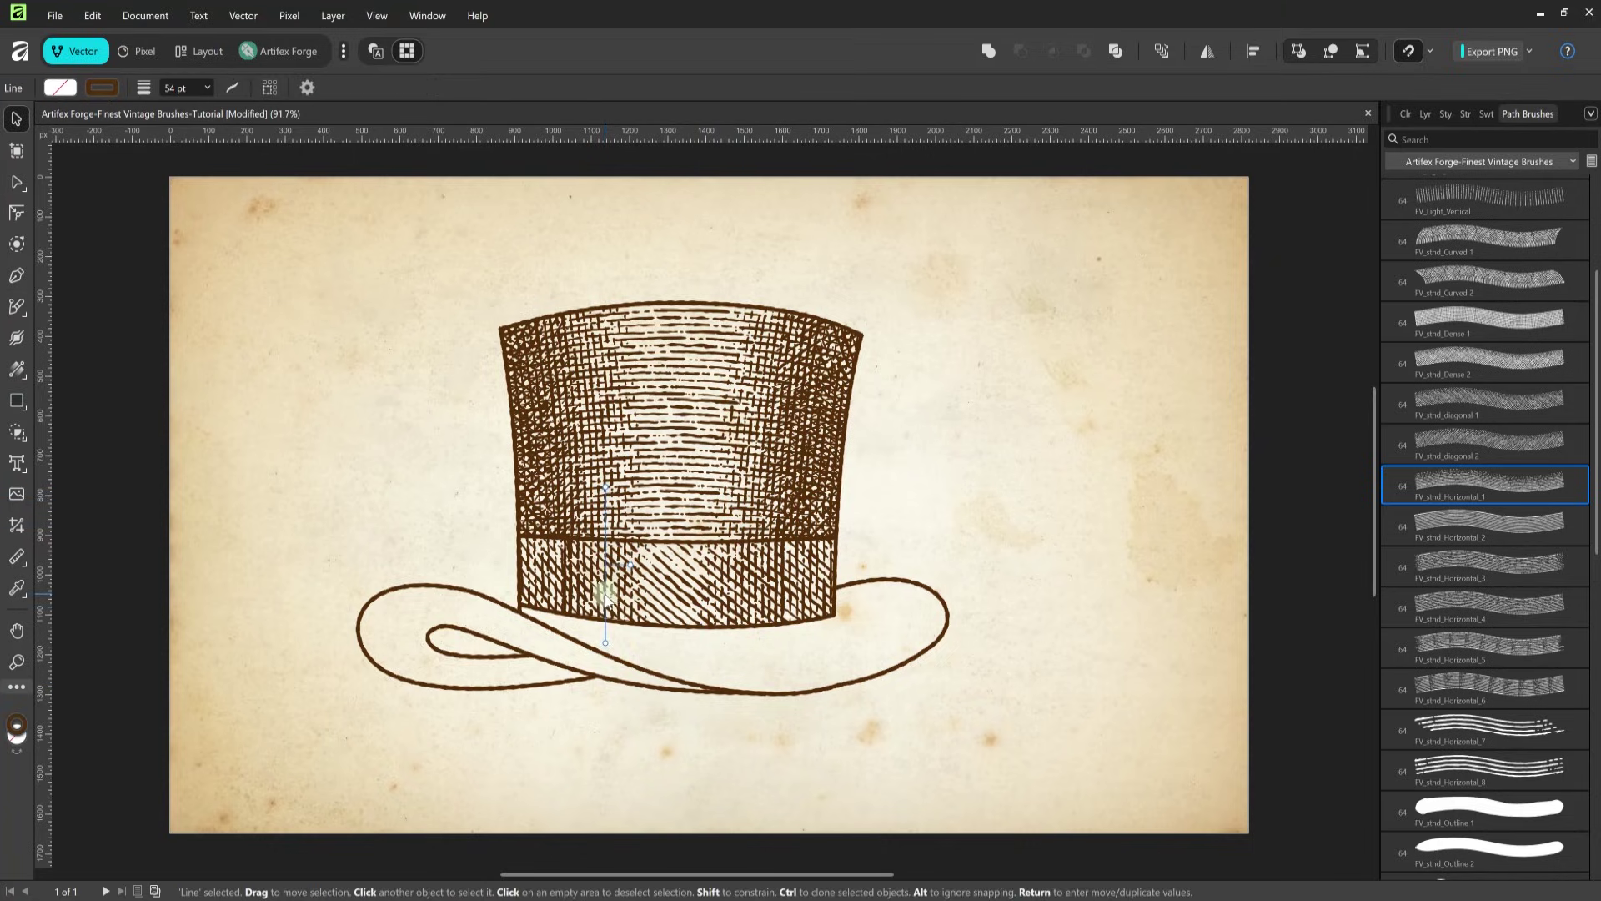
left_click(1424, 114)
left_click(762, 581)
left_click_drag(743, 583, 850, 597)
left_click(1480, 313)
left_click(1453, 350)
left_click_drag(528, 605, 512, 614)
left_click(1042, 469)
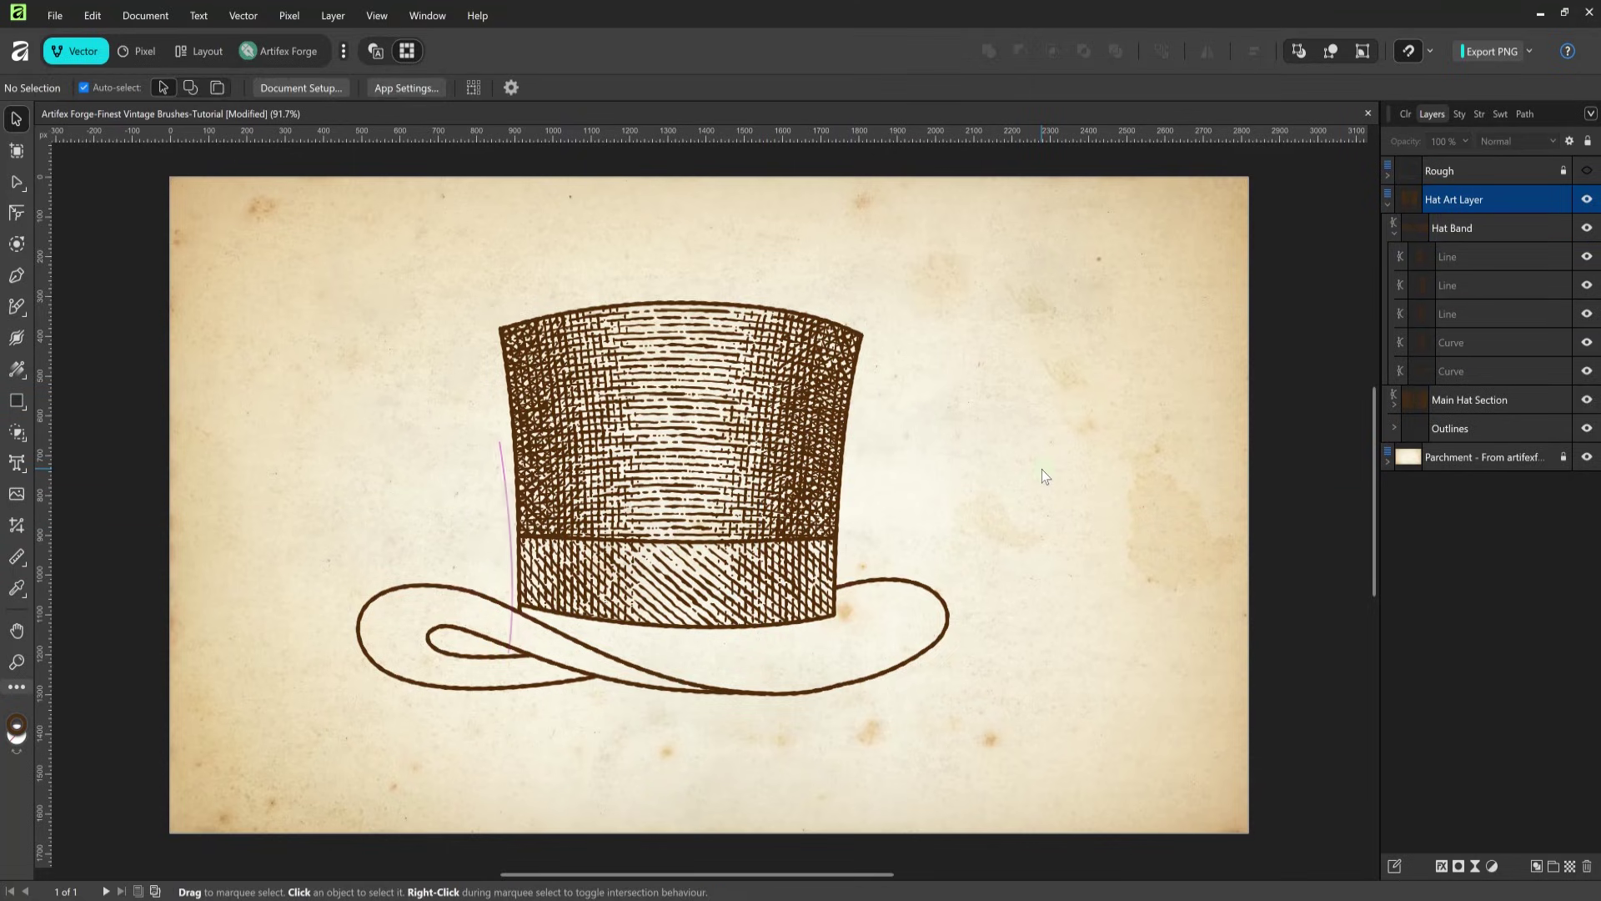
- Paint two overlapping 216 px FV_stnd_Horizontal_4 strokes following the brim's curve, outside the Hat Band group
left_click(1393, 232)
left_click(16, 307)
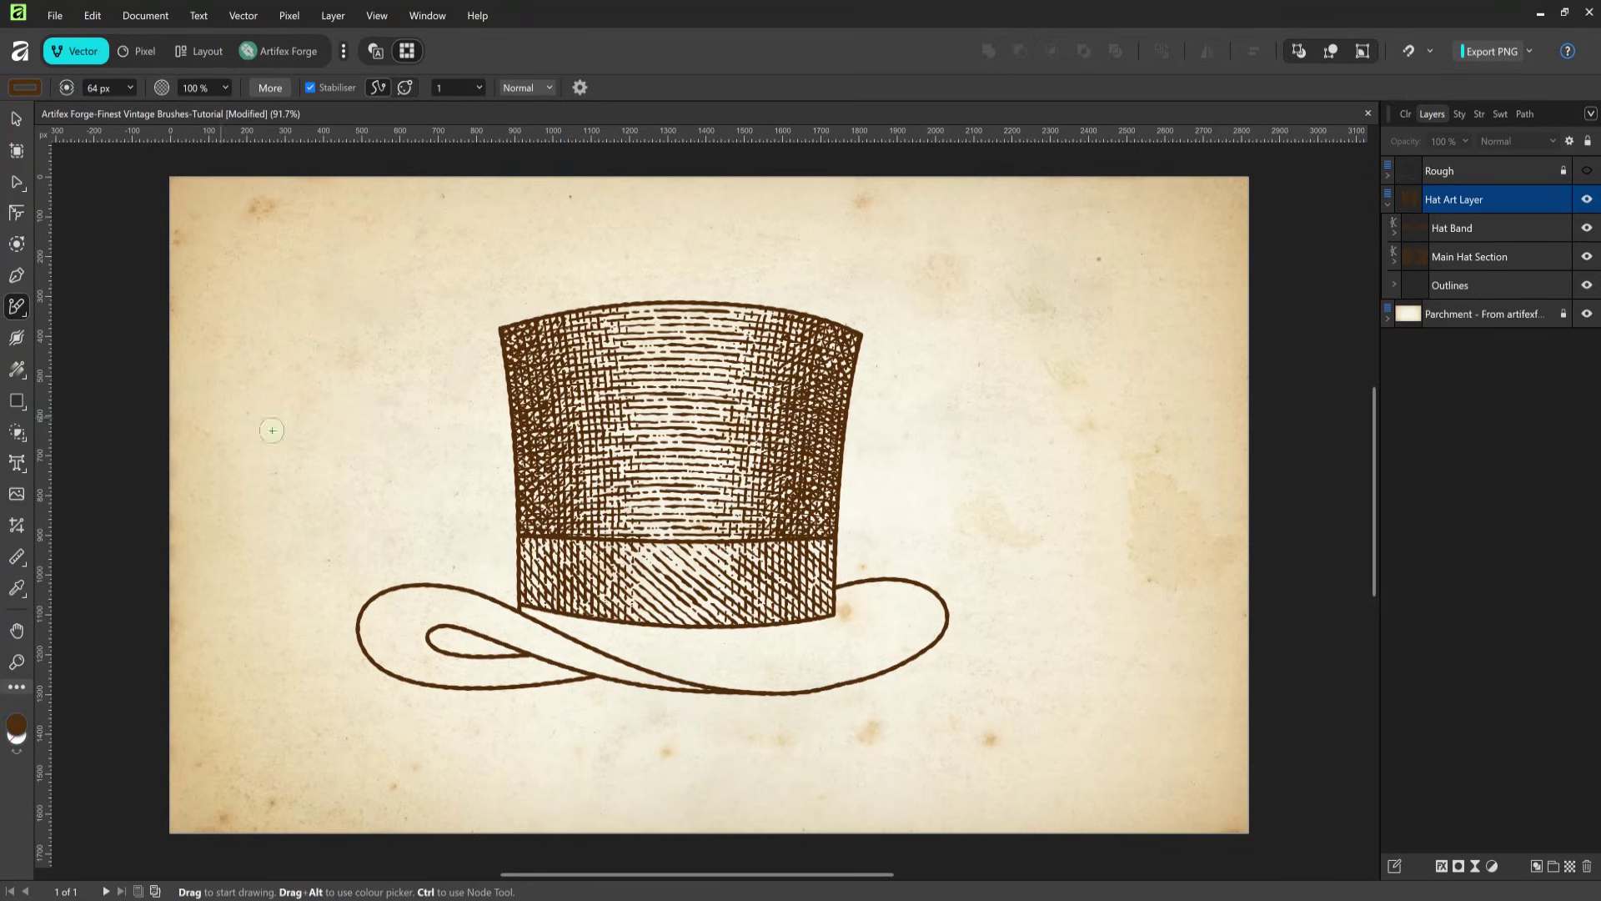
left_click(1526, 114)
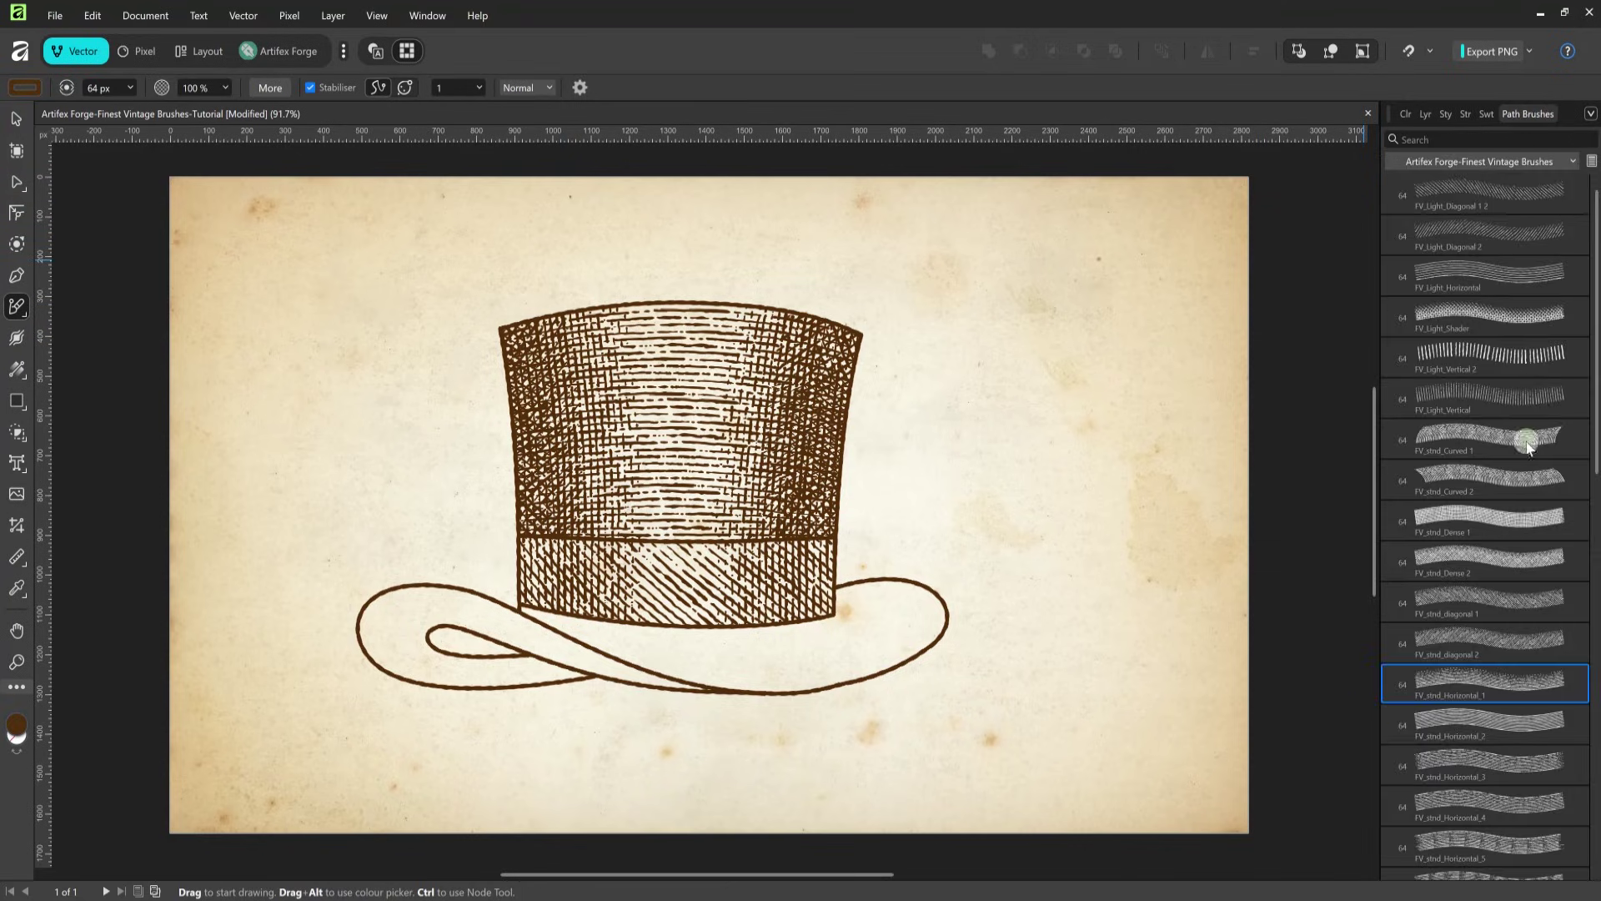
left_click(1495, 811)
left_click(113, 88)
type("216")
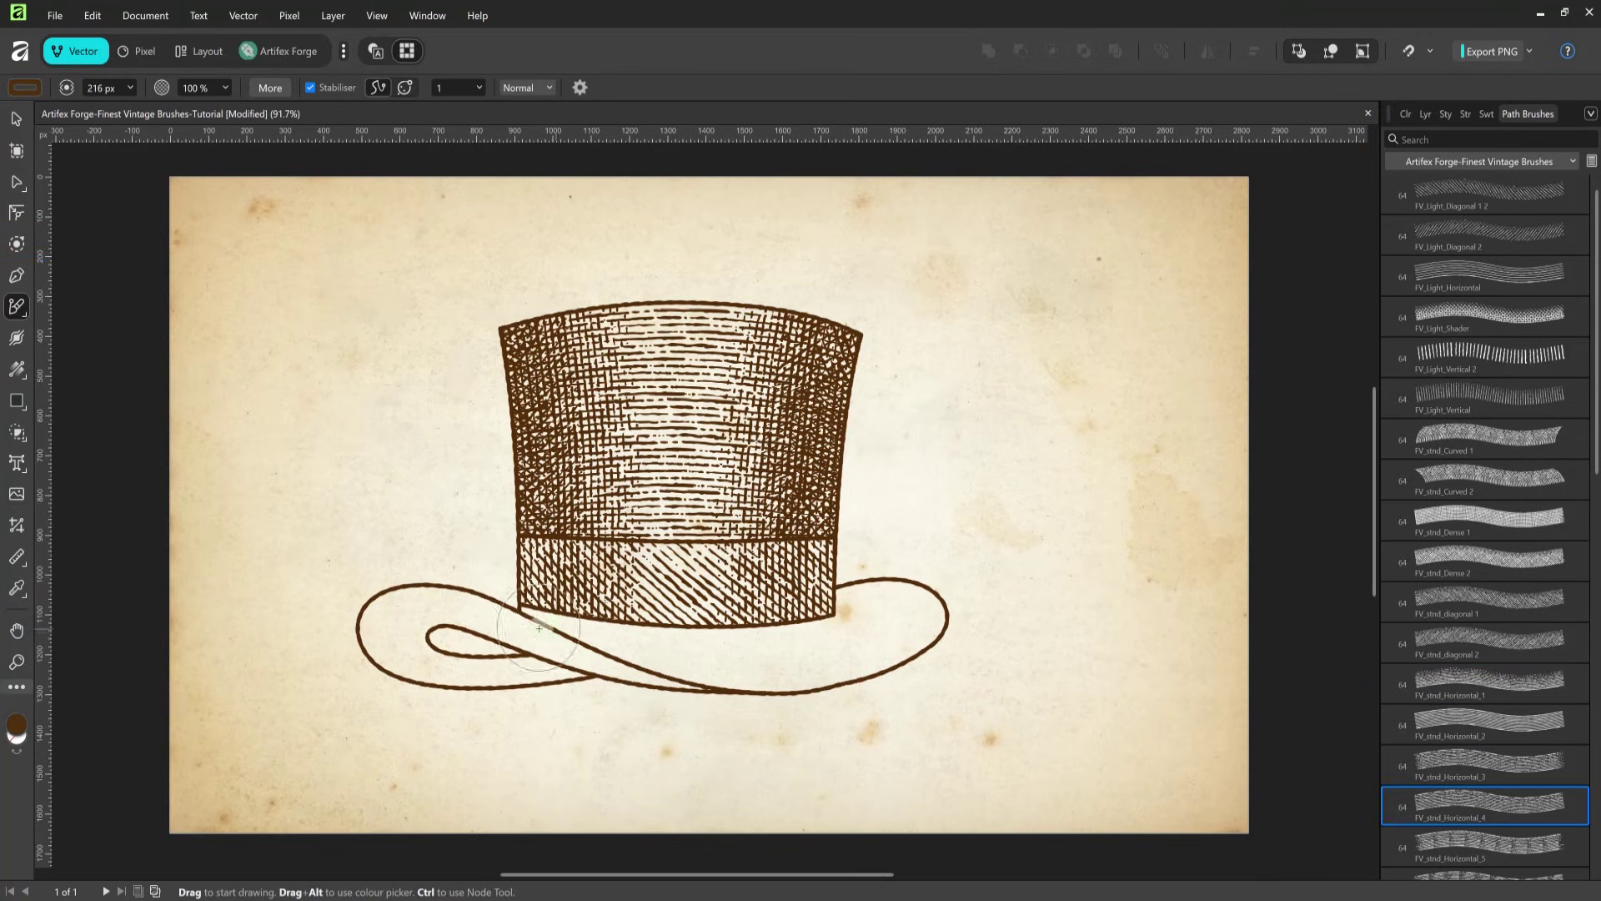
left_click_drag(485, 658, 668, 663)
left_click_drag(924, 636, 1055, 596)
mouse_move(488, 554)
left_mouse_down()
mouse_move(788, 574)
mouse_move(978, 523)
left_mouse_up()
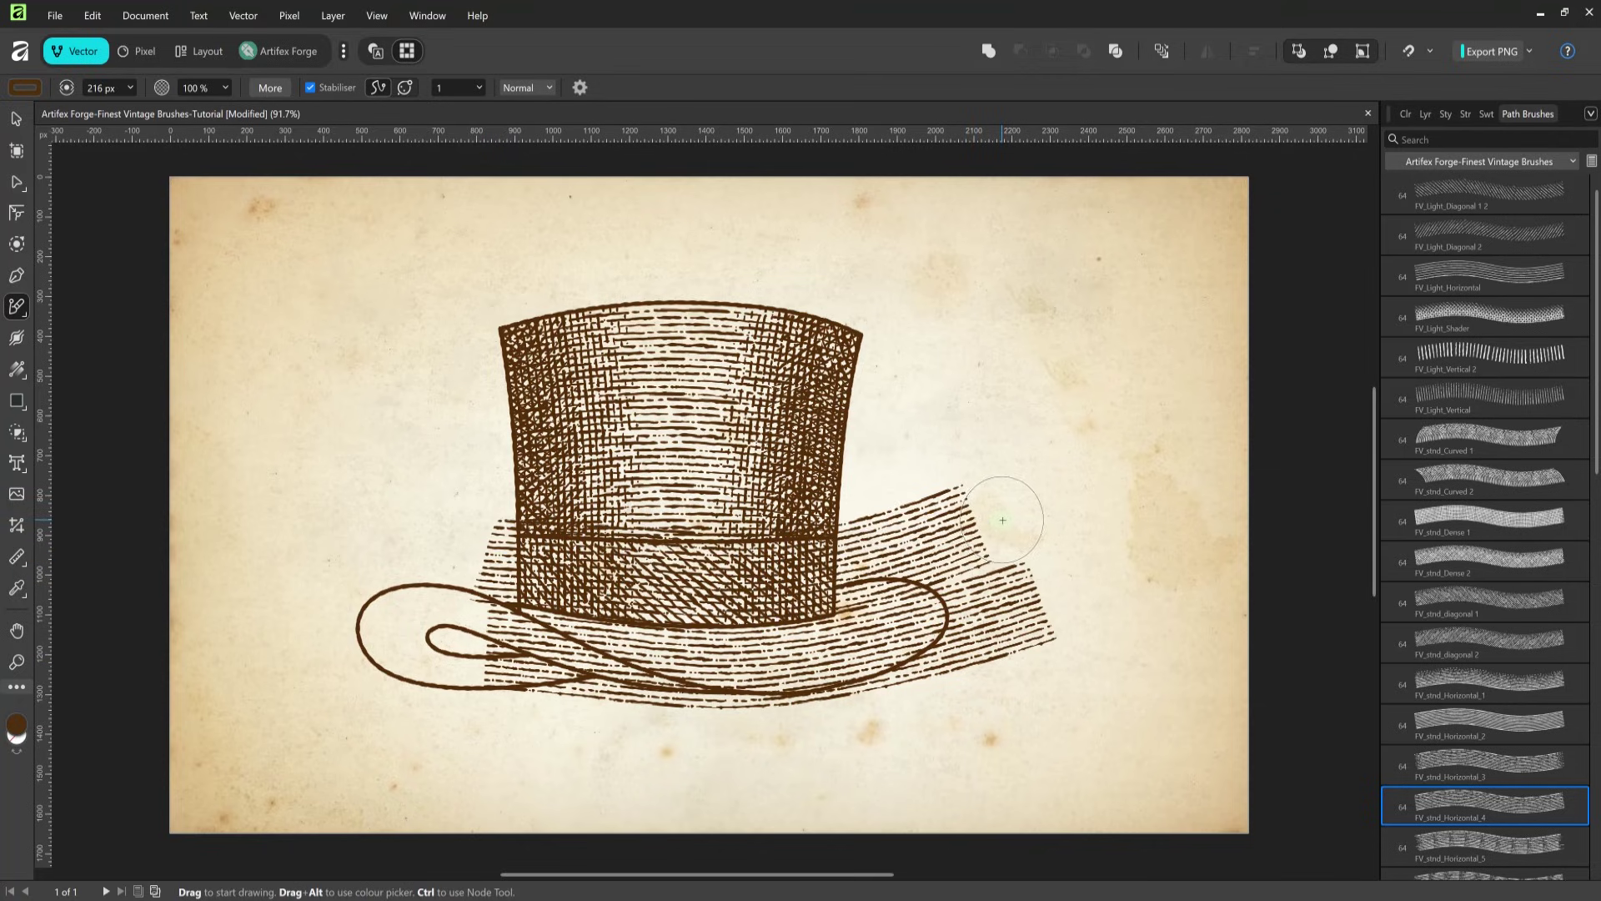
- Trace a closed outline around the brim's large right section with the Pencil Tool
key("a")
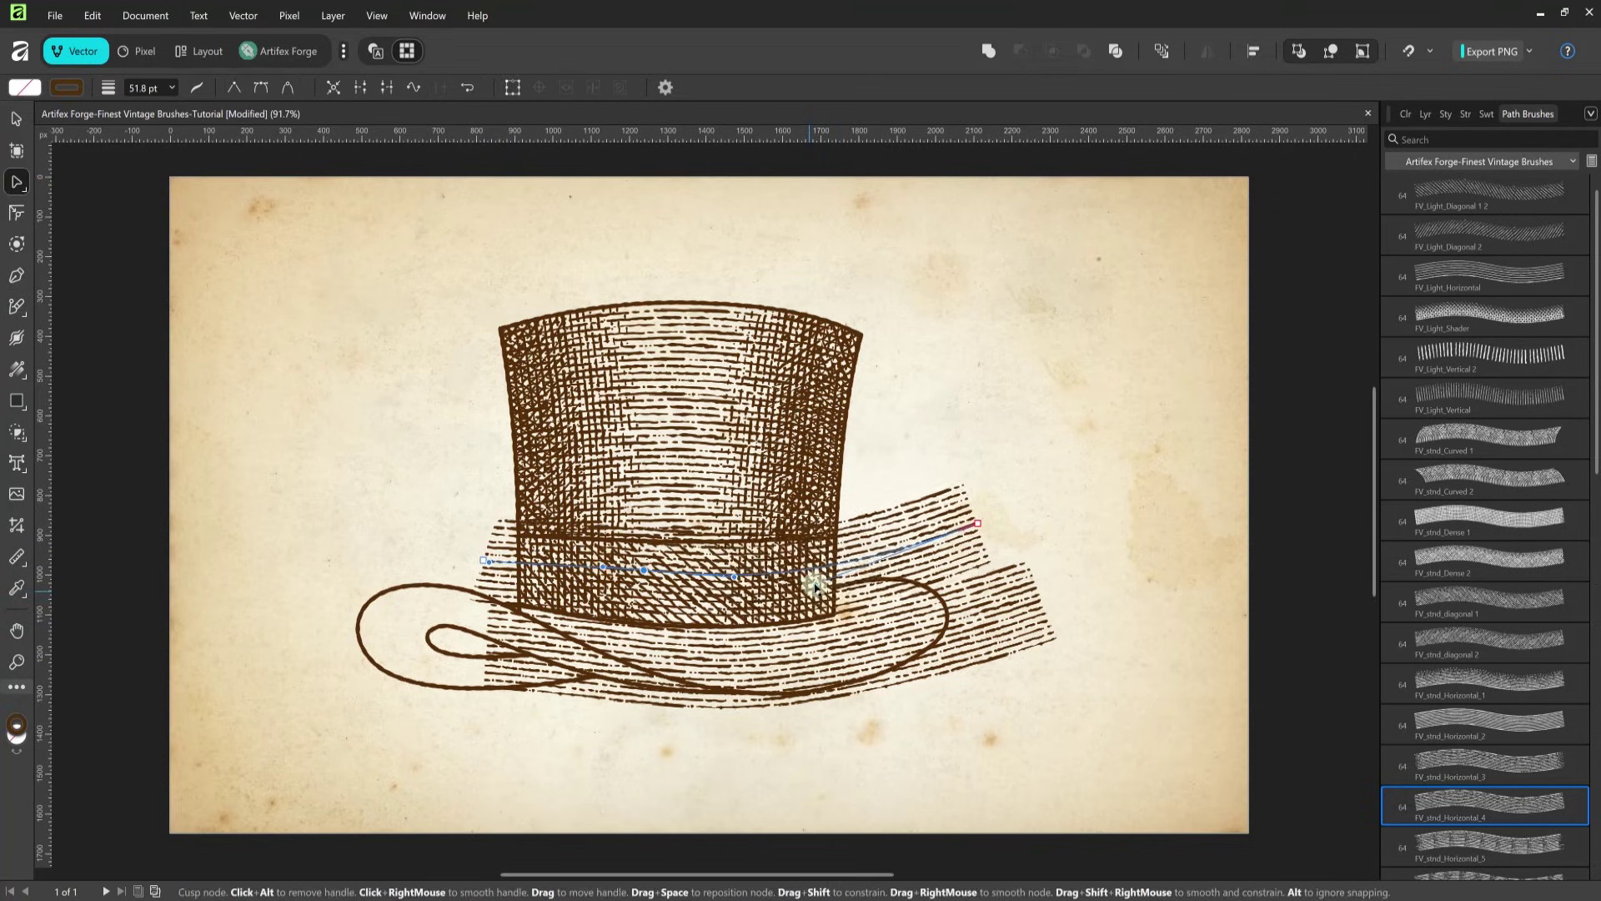
left_click(1426, 114)
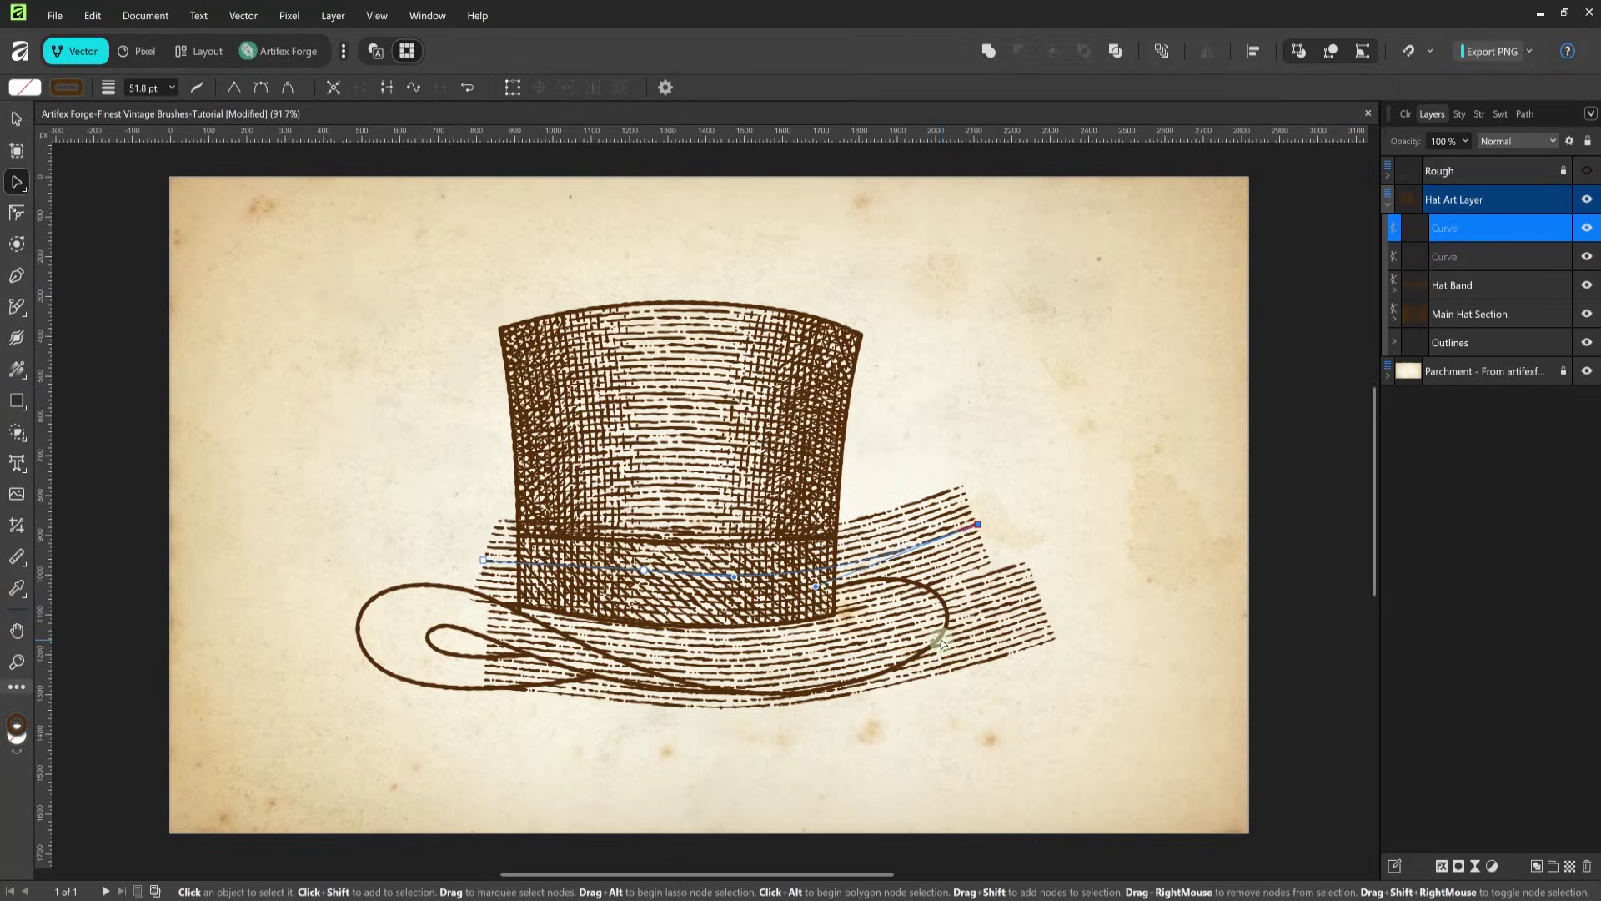
right_click(19, 309)
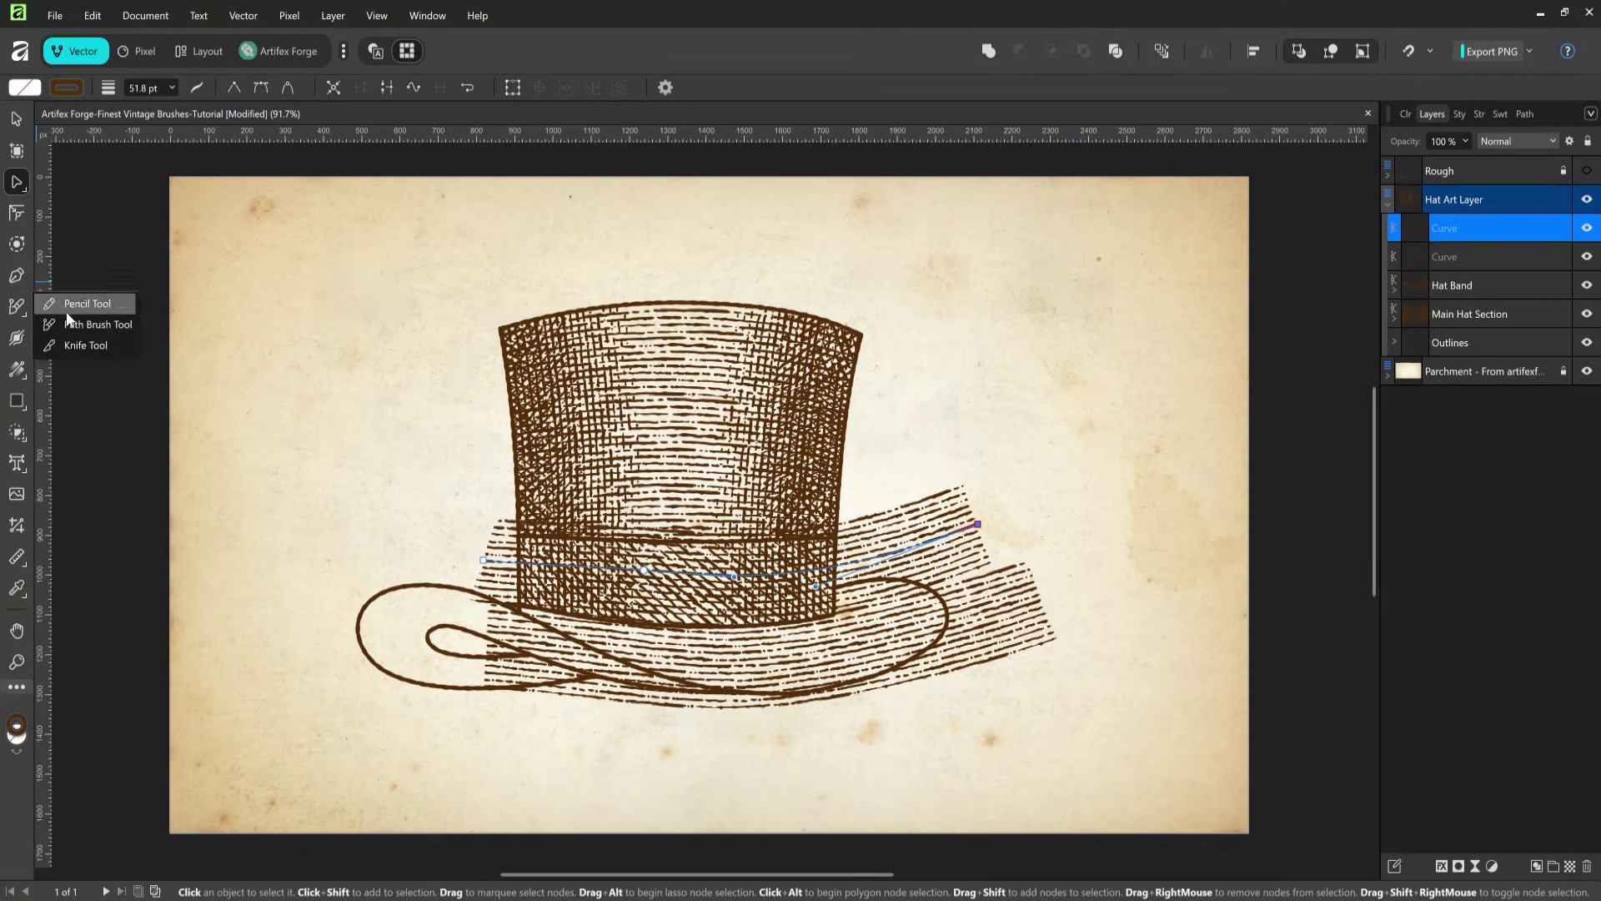
left_click(67, 304)
left_click_drag(536, 608, 754, 621)
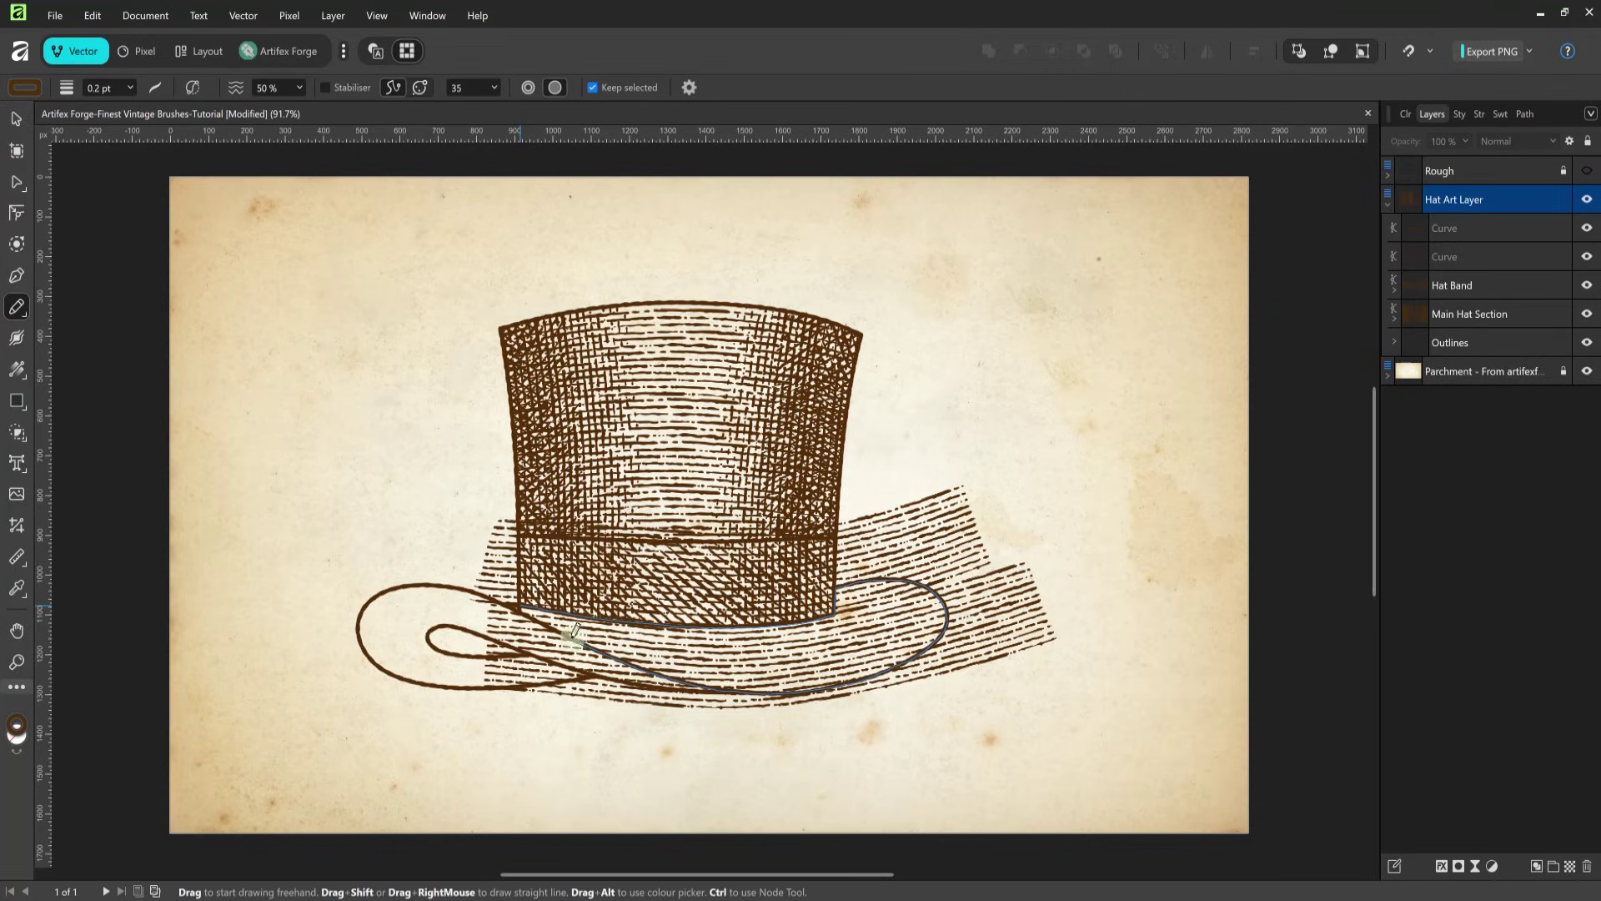
left_click_drag(518, 604, 528, 592)
- Clip both brim hatching strokes inside the traced brim outline
left_click(1460, 257)
left_click(1470, 282, "shift")
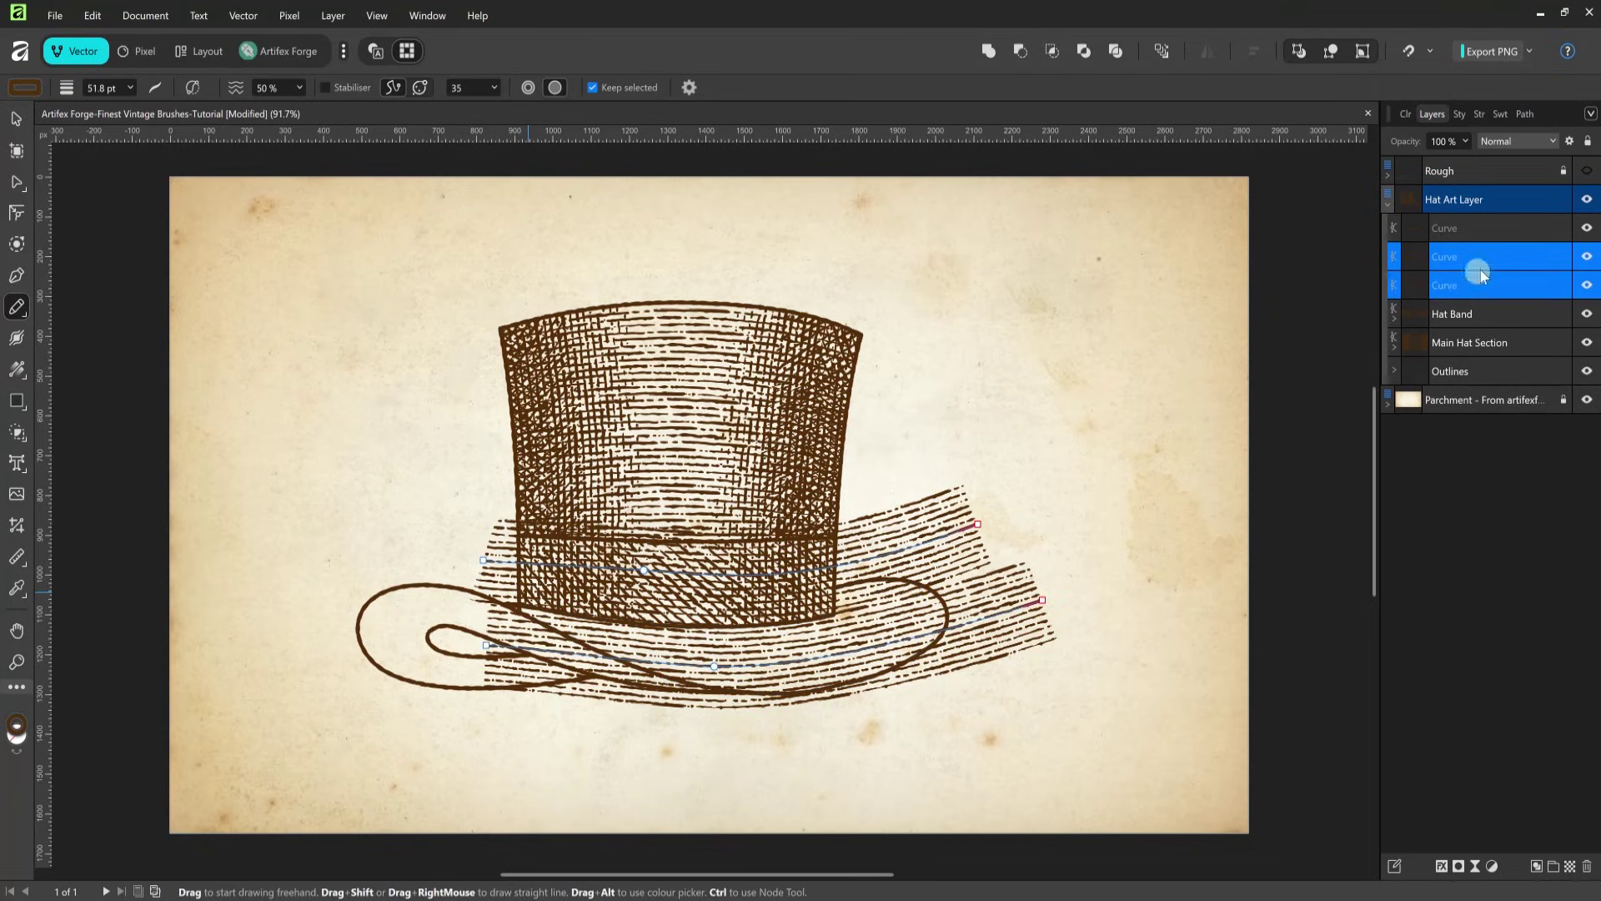
left_click_drag(1482, 265, 1499, 233)
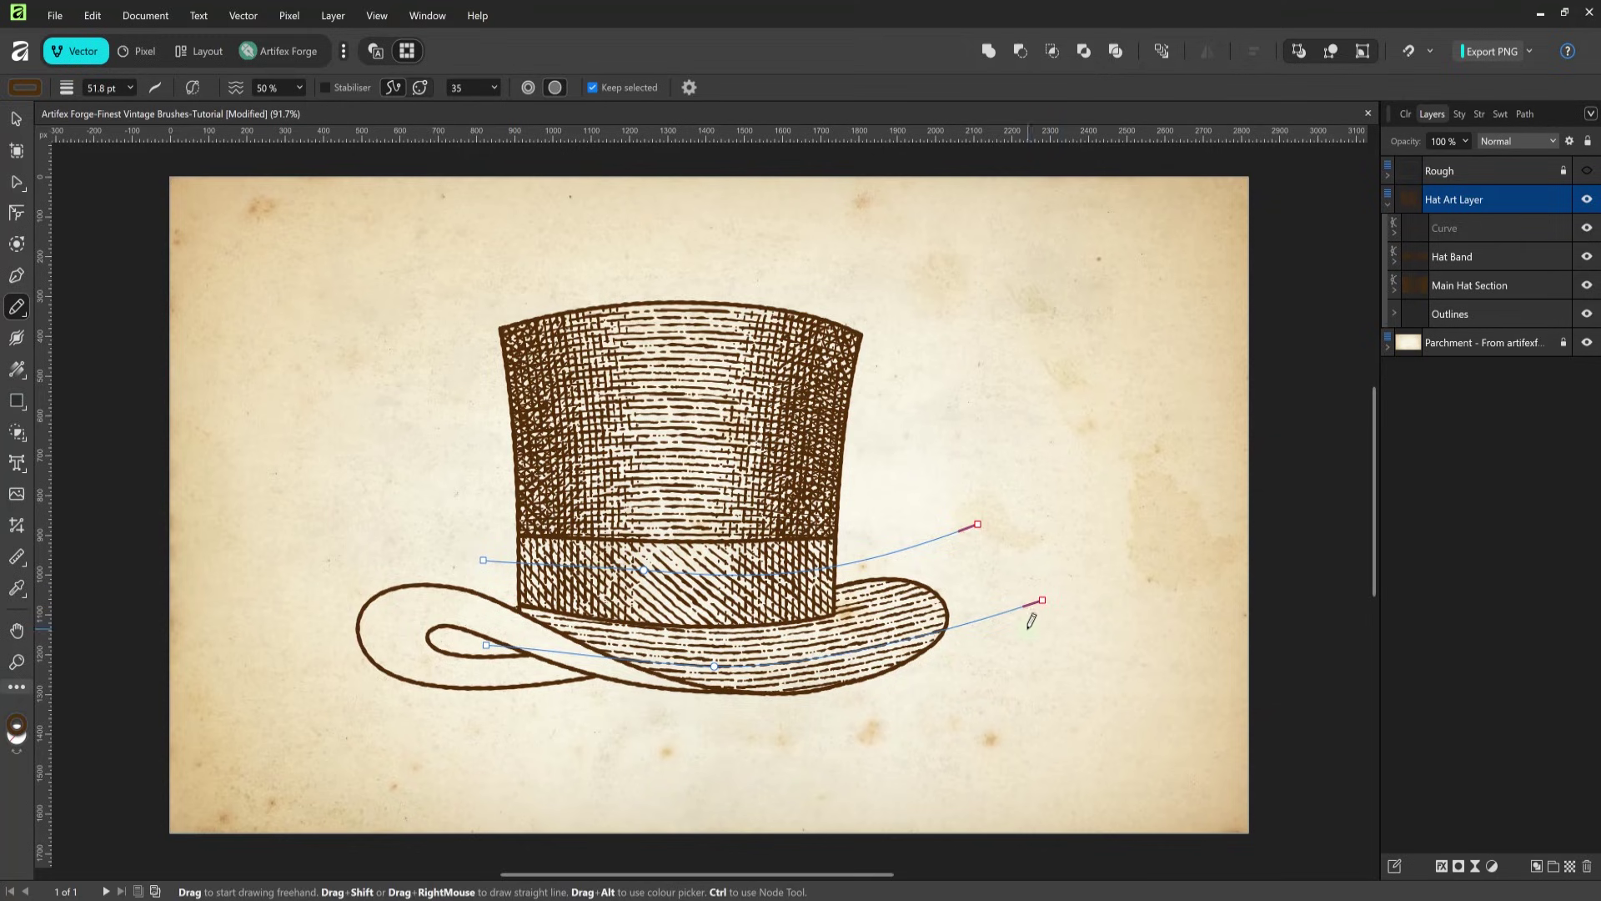
- Crosshatch the clipped brim section with one 150 px FV_stnd_diagonal 1 stroke and one FV_stnd_diagonal 2 stroke along its length
left_click(16, 306)
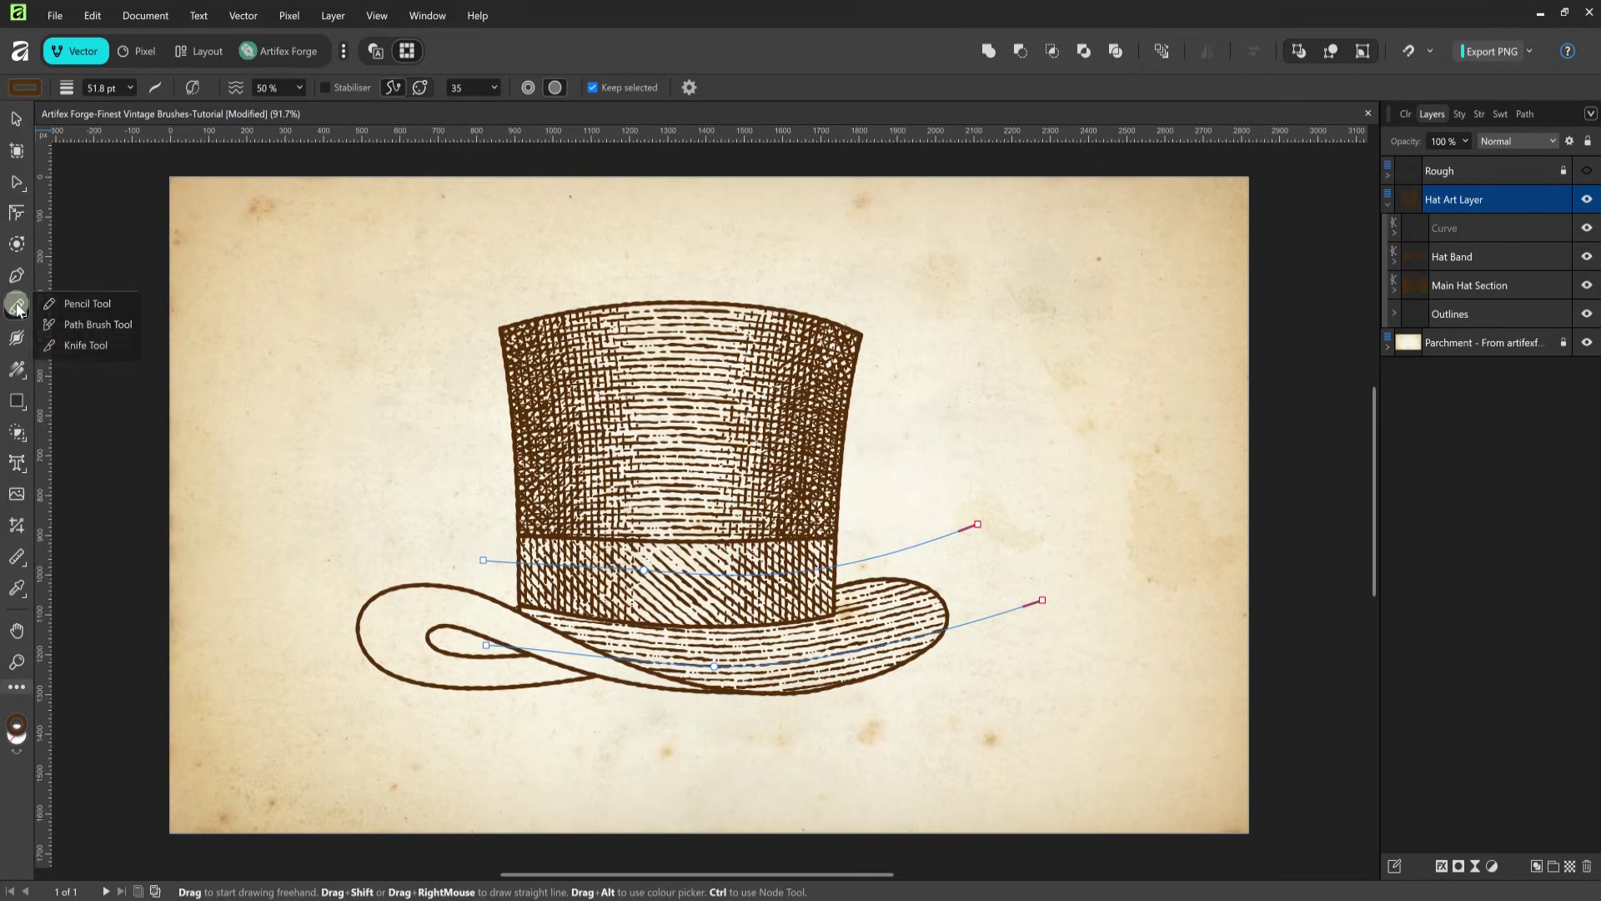
left_click(62, 322)
left_click(1394, 231)
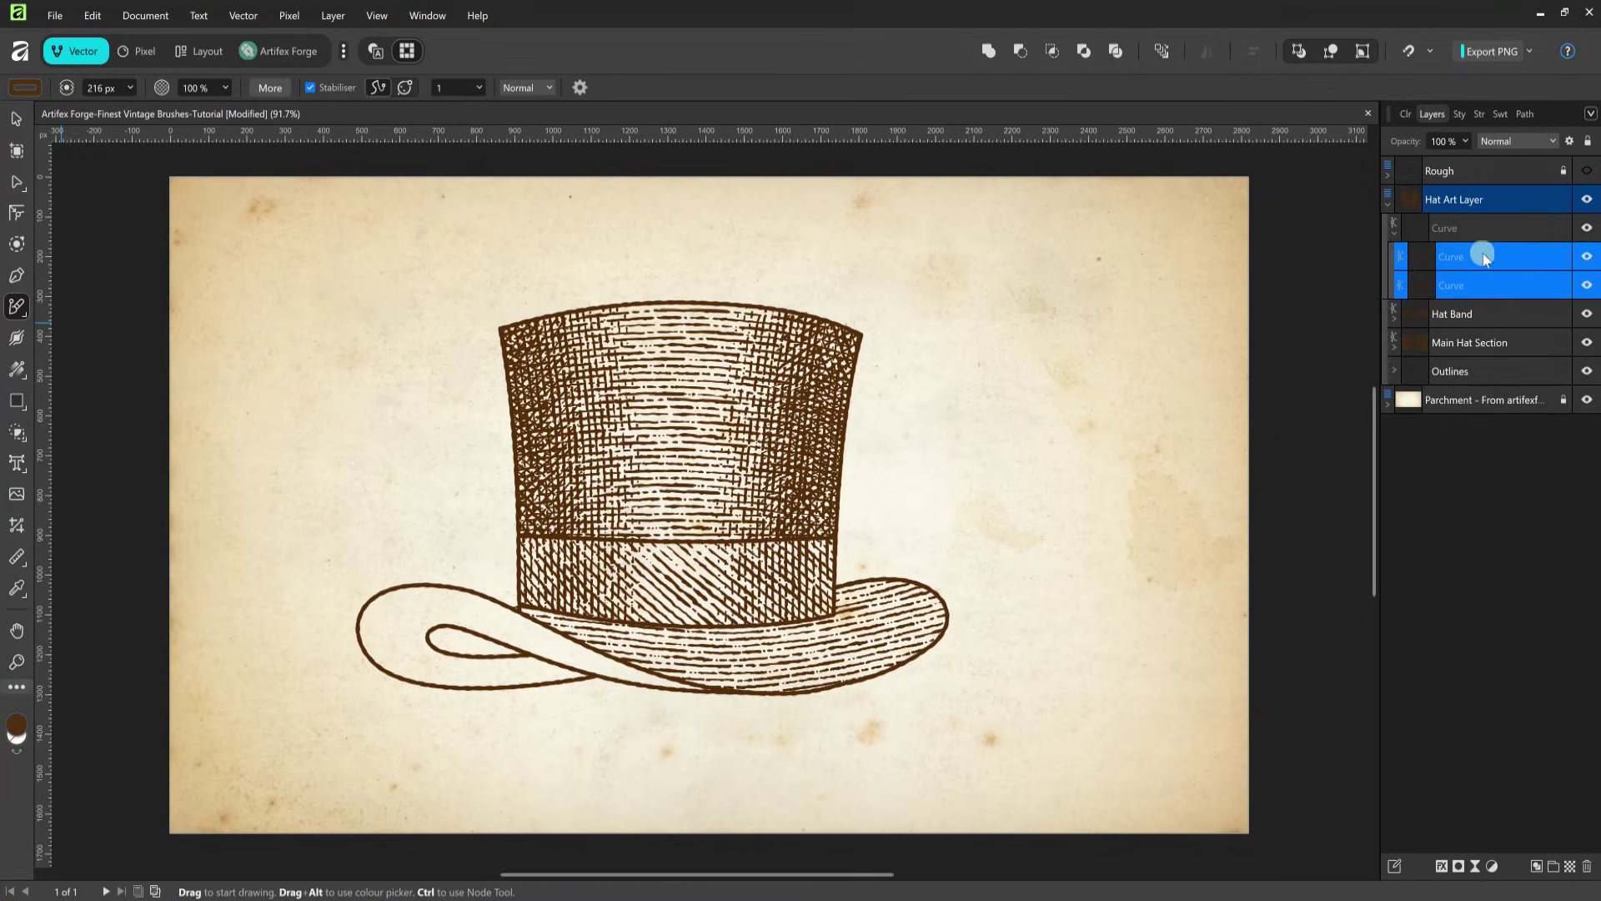
left_click(1480, 256)
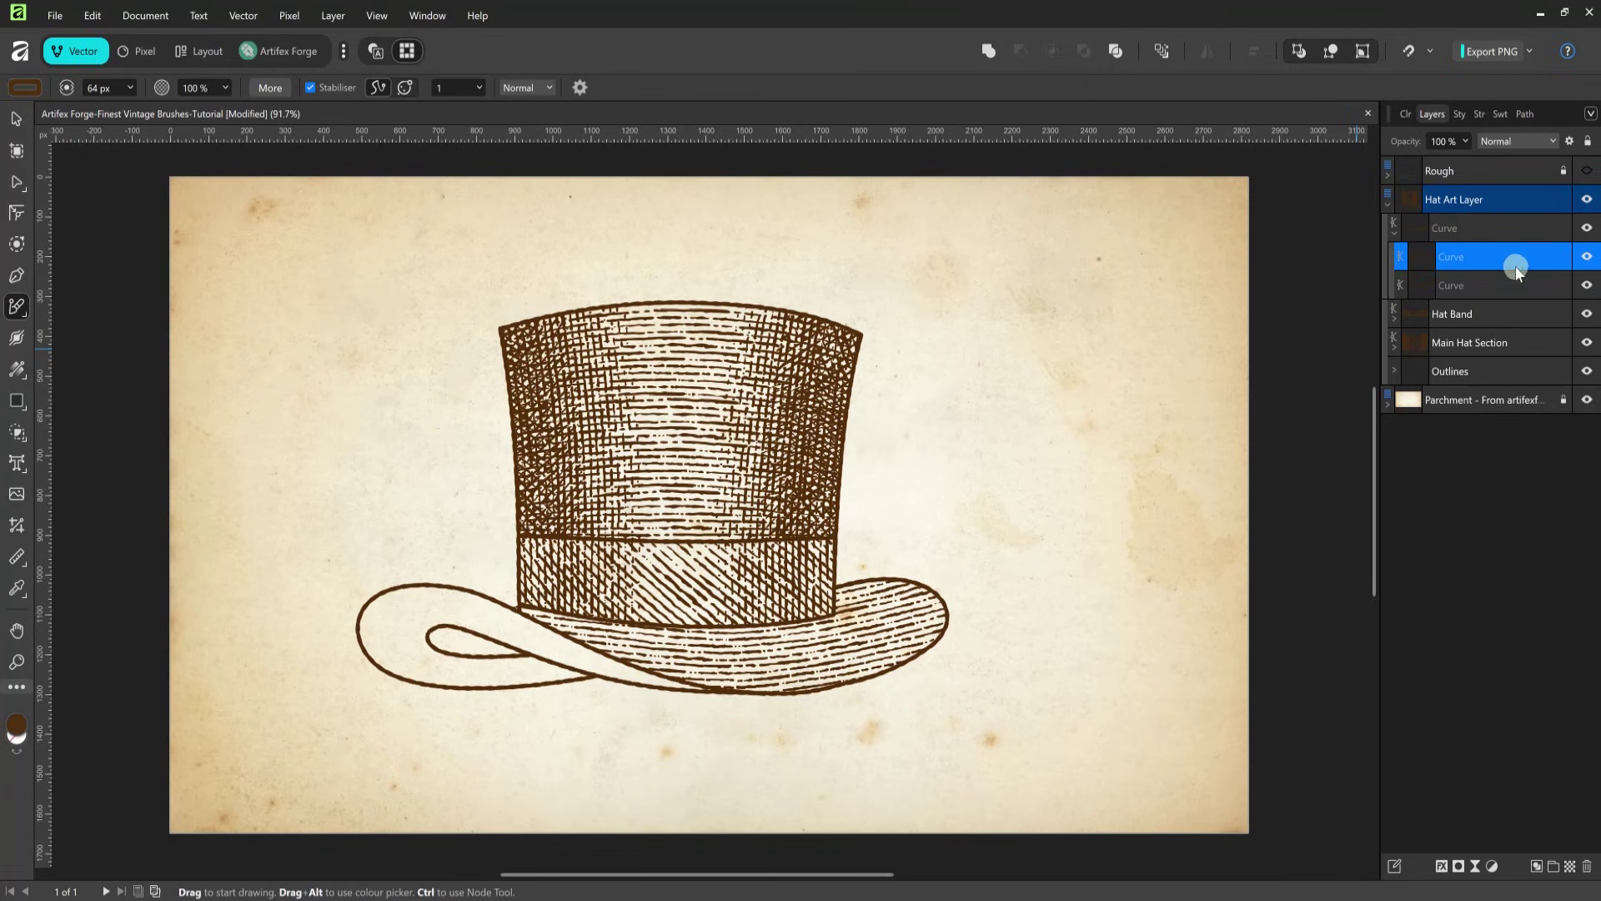
left_click(1529, 114)
left_click(1503, 606)
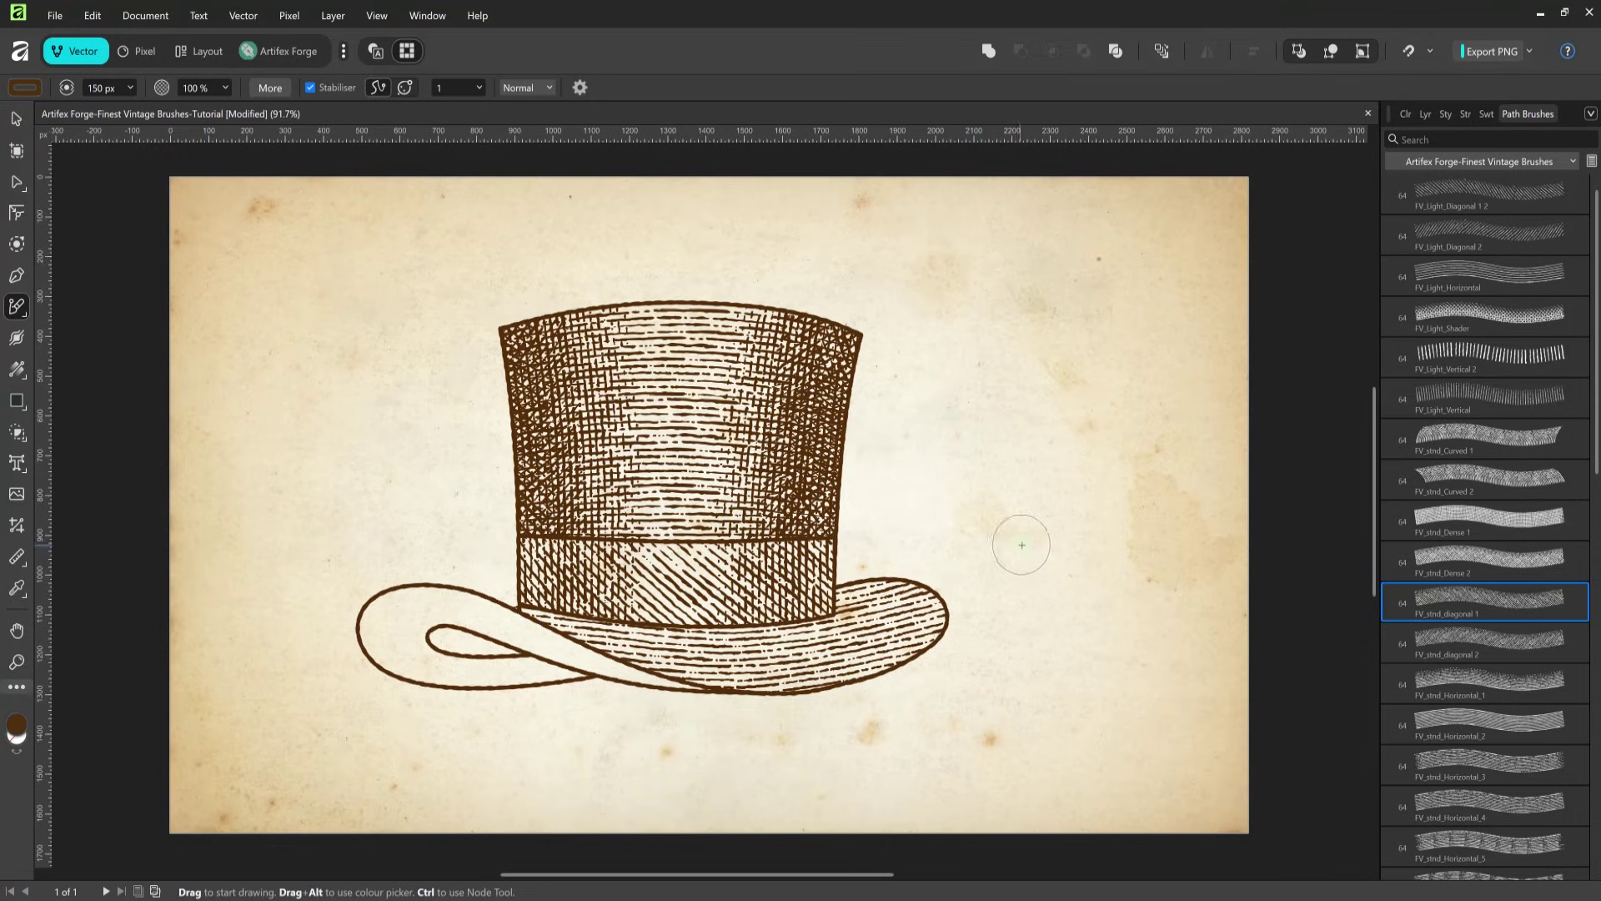
mouse_move(934, 619)
left_mouse_down()
mouse_move(654, 653)
mouse_move(480, 635)
left_mouse_up()
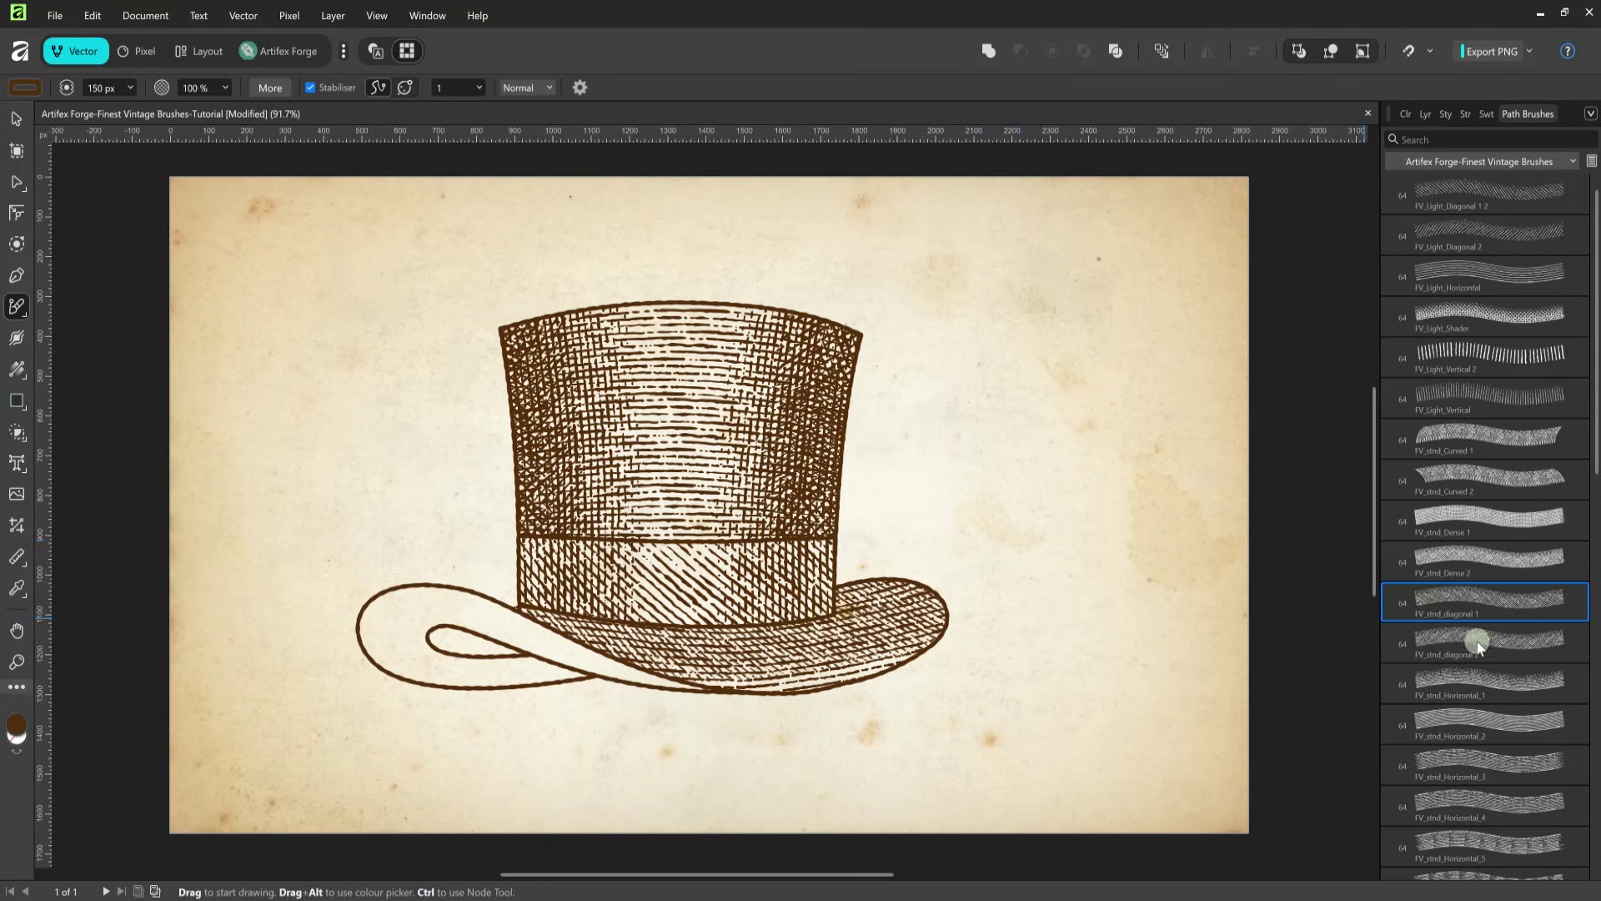
left_click(1429, 642)
left_click_drag(934, 619, 433, 610)
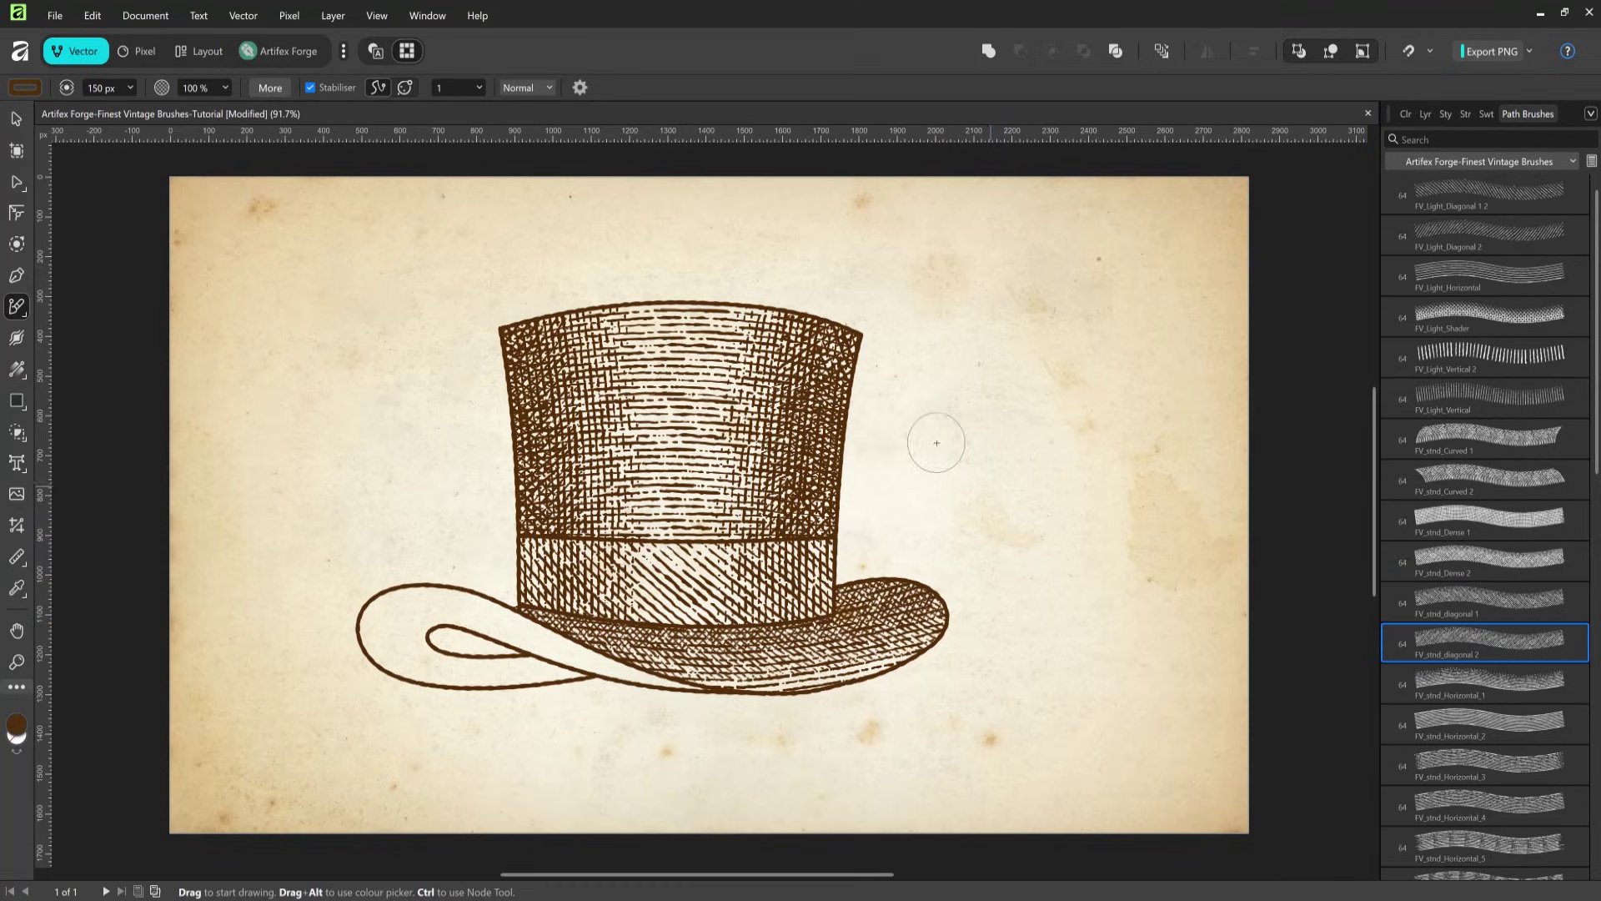
- Nudge the outer end node of the last diagonal stroke on the right brim and save the document
left_click(19, 186)
left_click_drag(1006, 568, 1013, 564)
left_click(1084, 589)
key("ctrl+s")
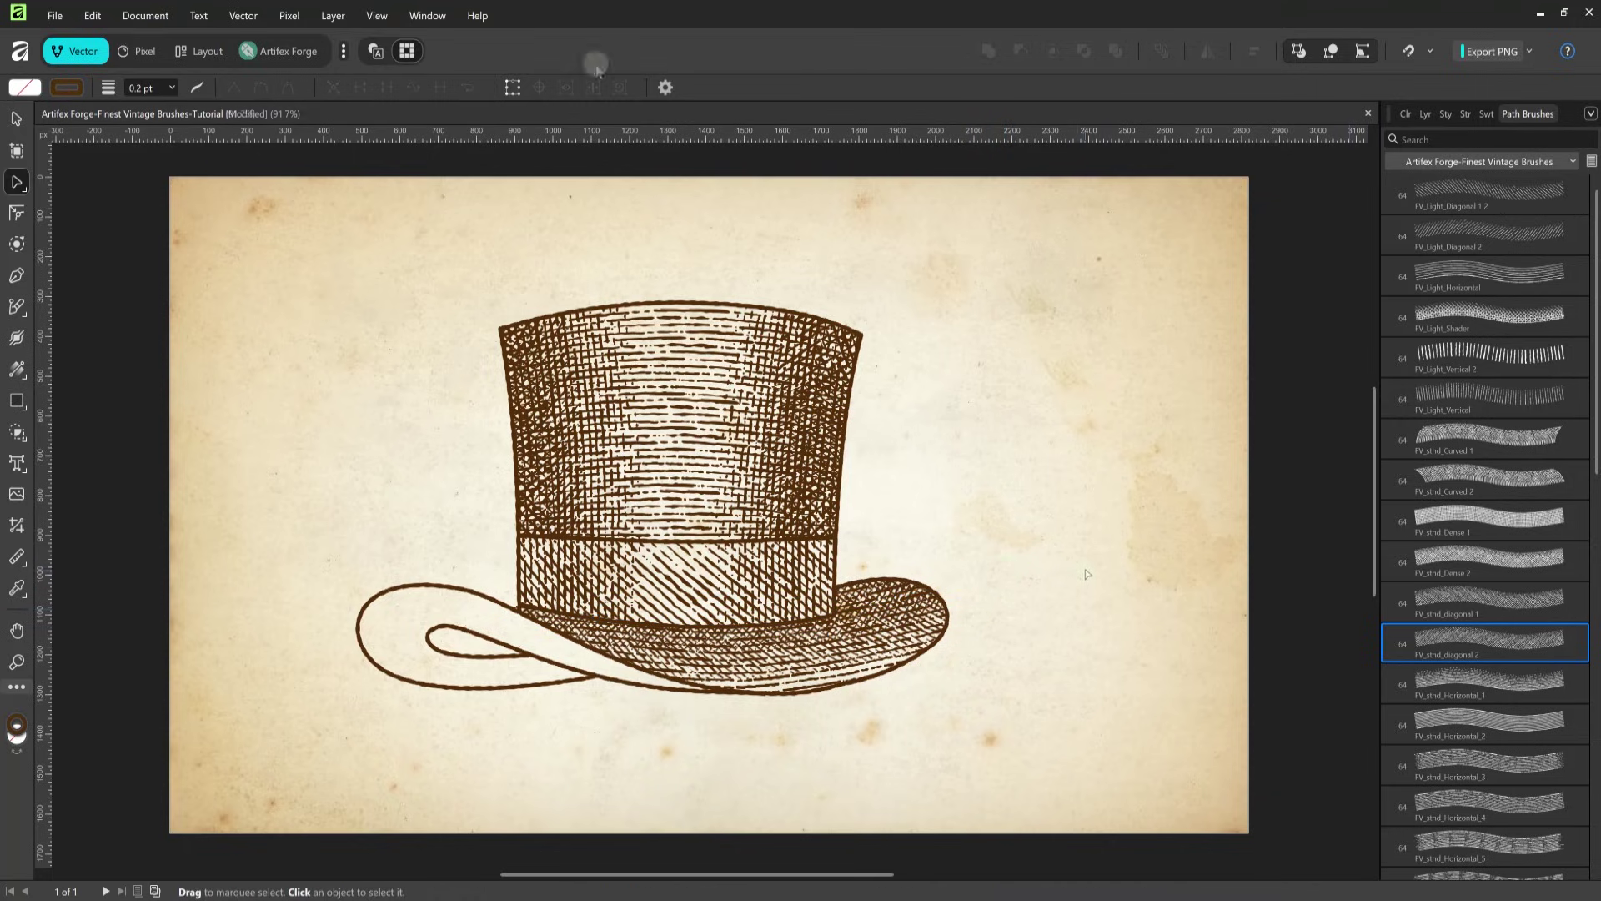
- Paint two overlapping 150 px FV_stnd_Horizontal_1 strokes across the brim's left curl and fine-tune the lower stroke's nodes
left_click(1475, 687)
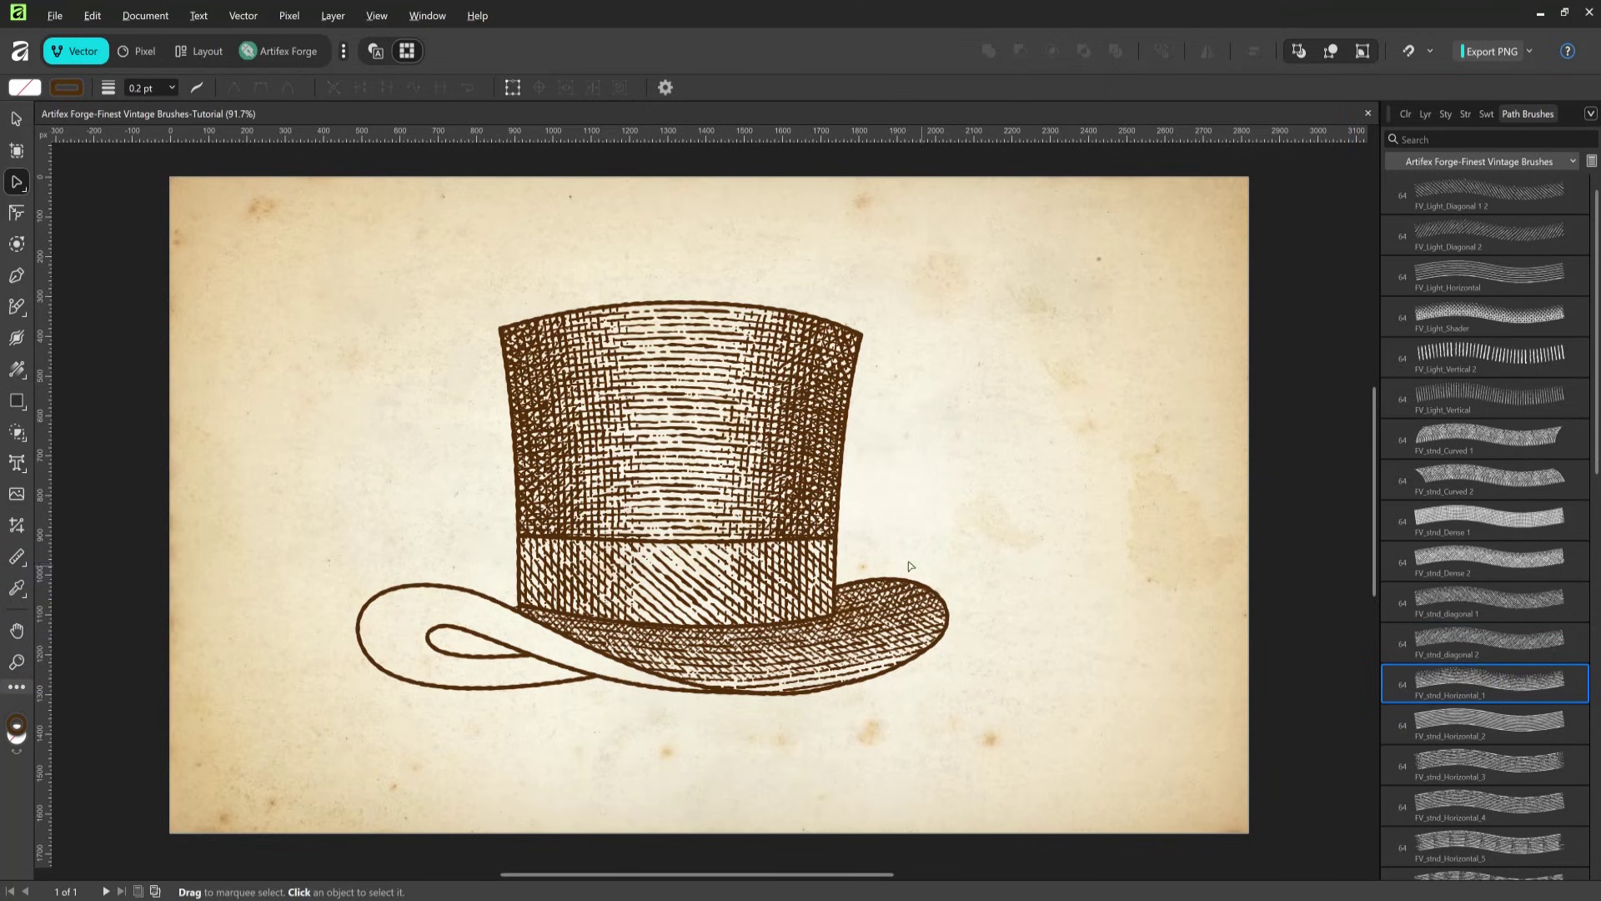
left_click(17, 306)
left_click_drag(296, 594, 738, 647)
left_click_drag(696, 705, 286, 649)
left_click(16, 182)
left_click_drag(707, 704, 708, 707)
left_click_drag(405, 675, 407, 679)
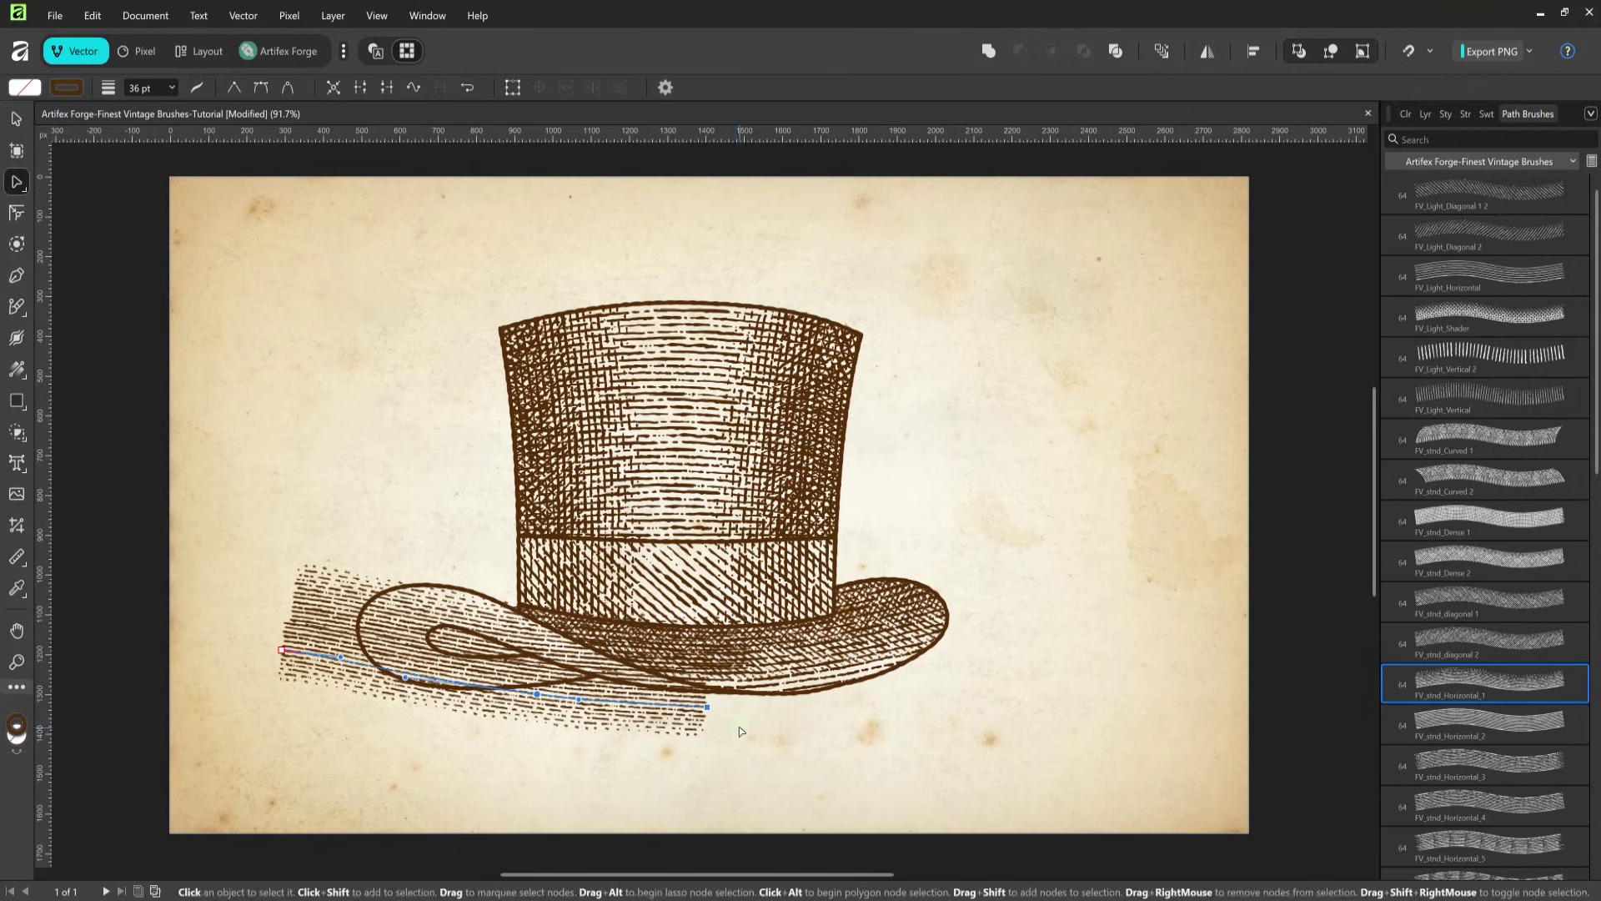
left_click(334, 256)
- Trace a closed outline around the brim's left curled section with the Pencil Tool and refine its nodes
left_click(21, 310)
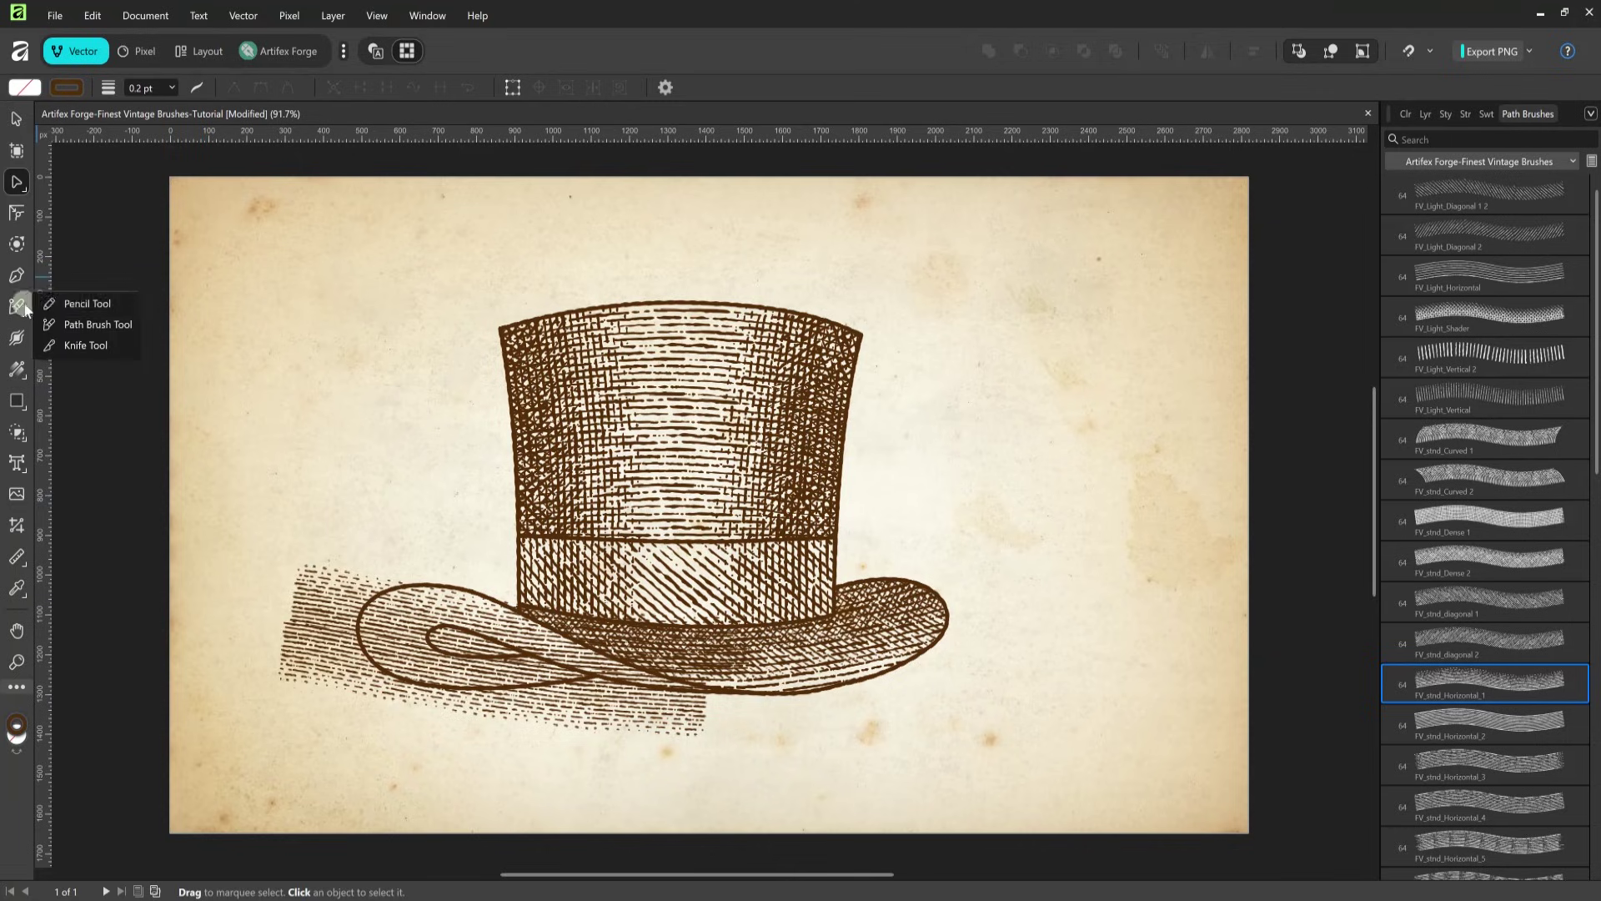
left_click(109, 304)
left_click_drag(707, 690, 508, 598)
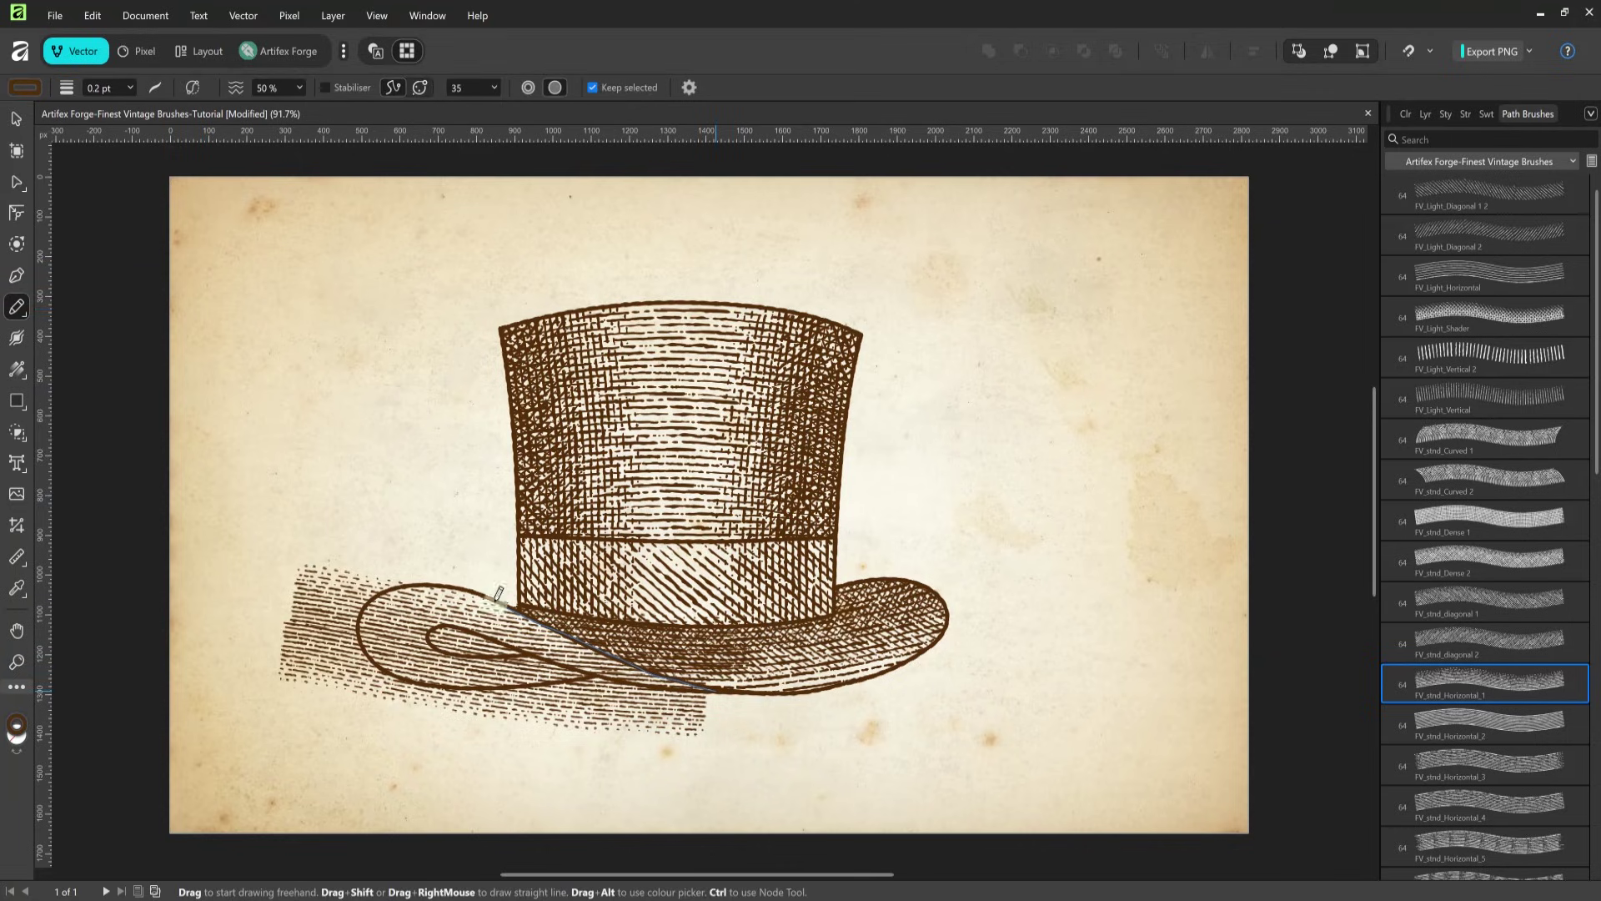
mouse_move(367, 597)
left_mouse_down()
mouse_move(362, 647)
mouse_move(415, 683)
mouse_move(716, 690)
left_mouse_up()
key("ctrl")
left_click_drag(585, 676, 590, 676)
left_click_drag(358, 626, 355, 626)
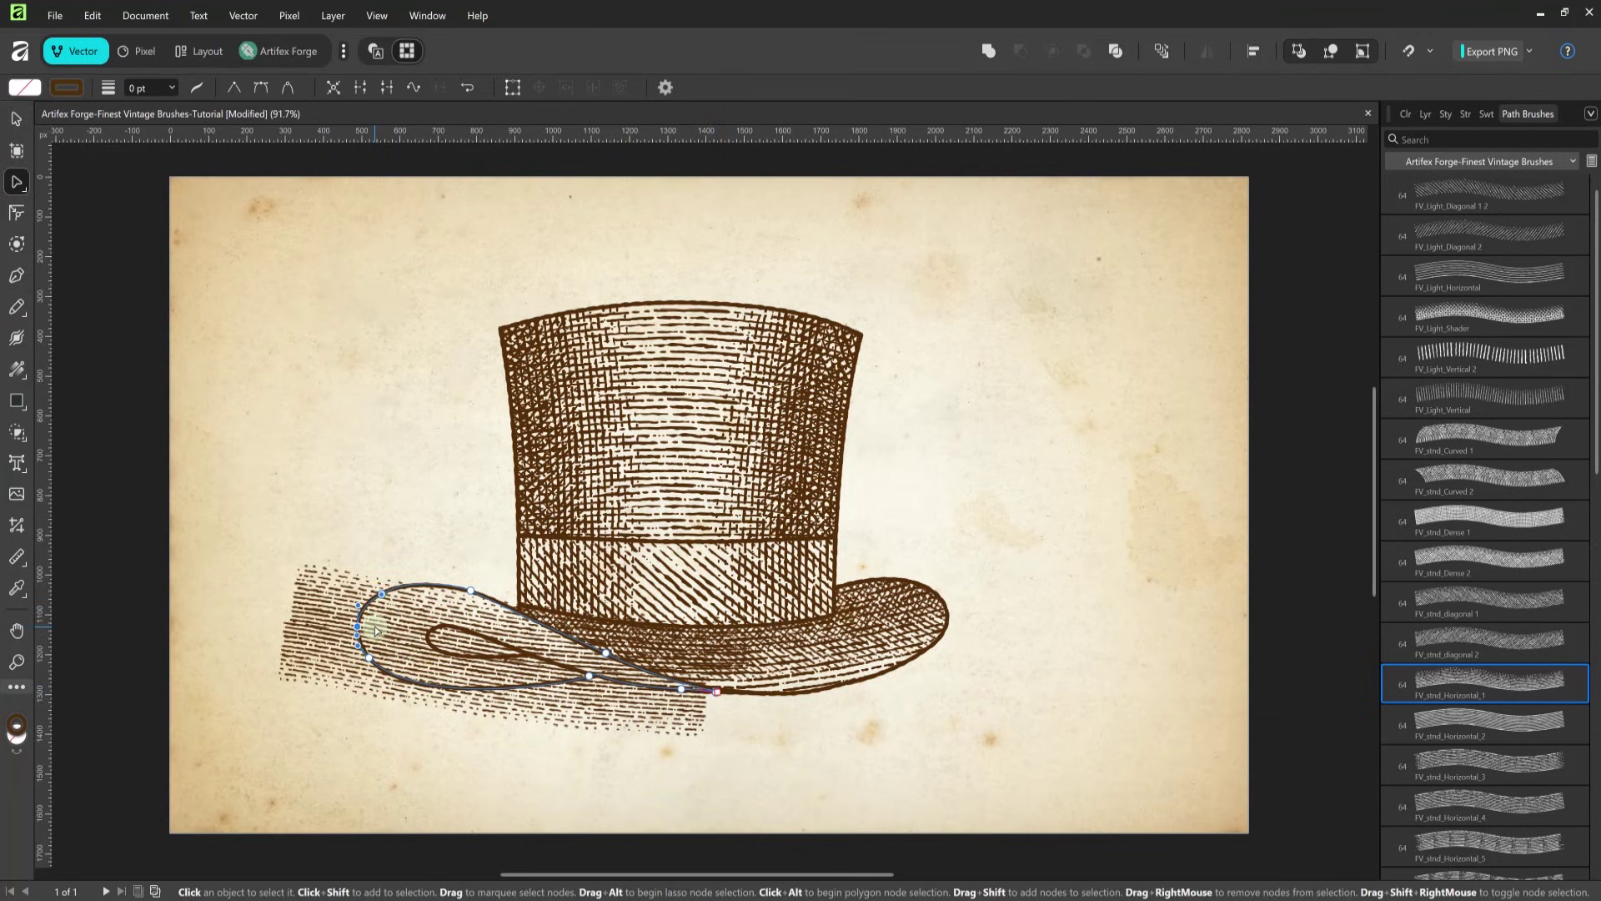
- Clip both horizontal hatching strokes inside the traced outline of the left brim curl
left_click(1425, 115)
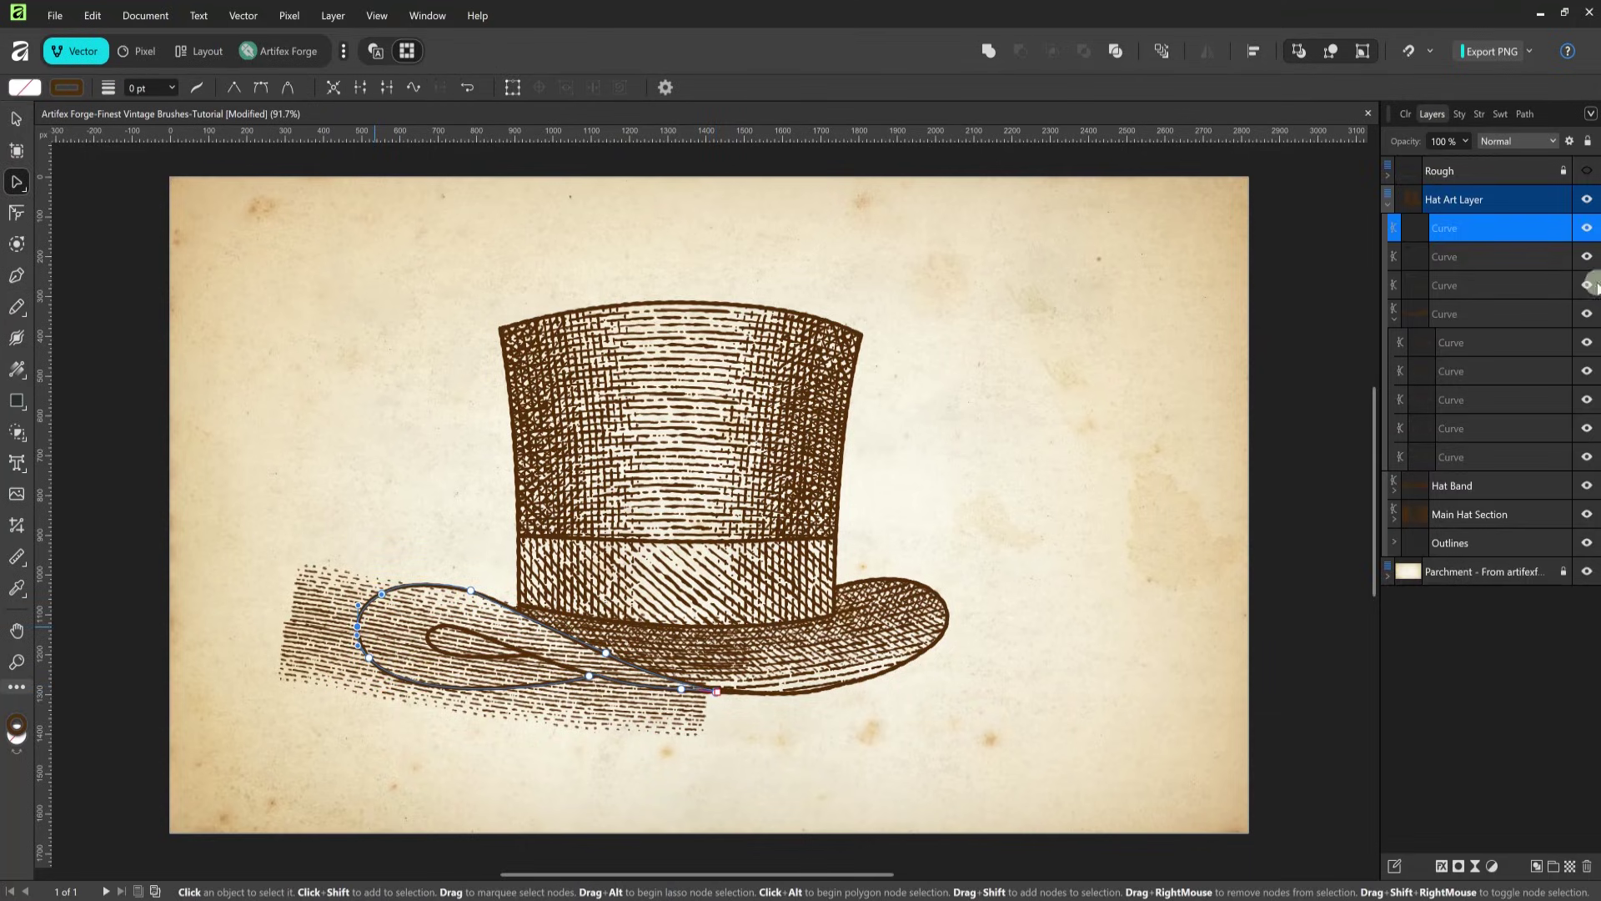
left_click(1459, 257)
left_click(1474, 288, "ctrl")
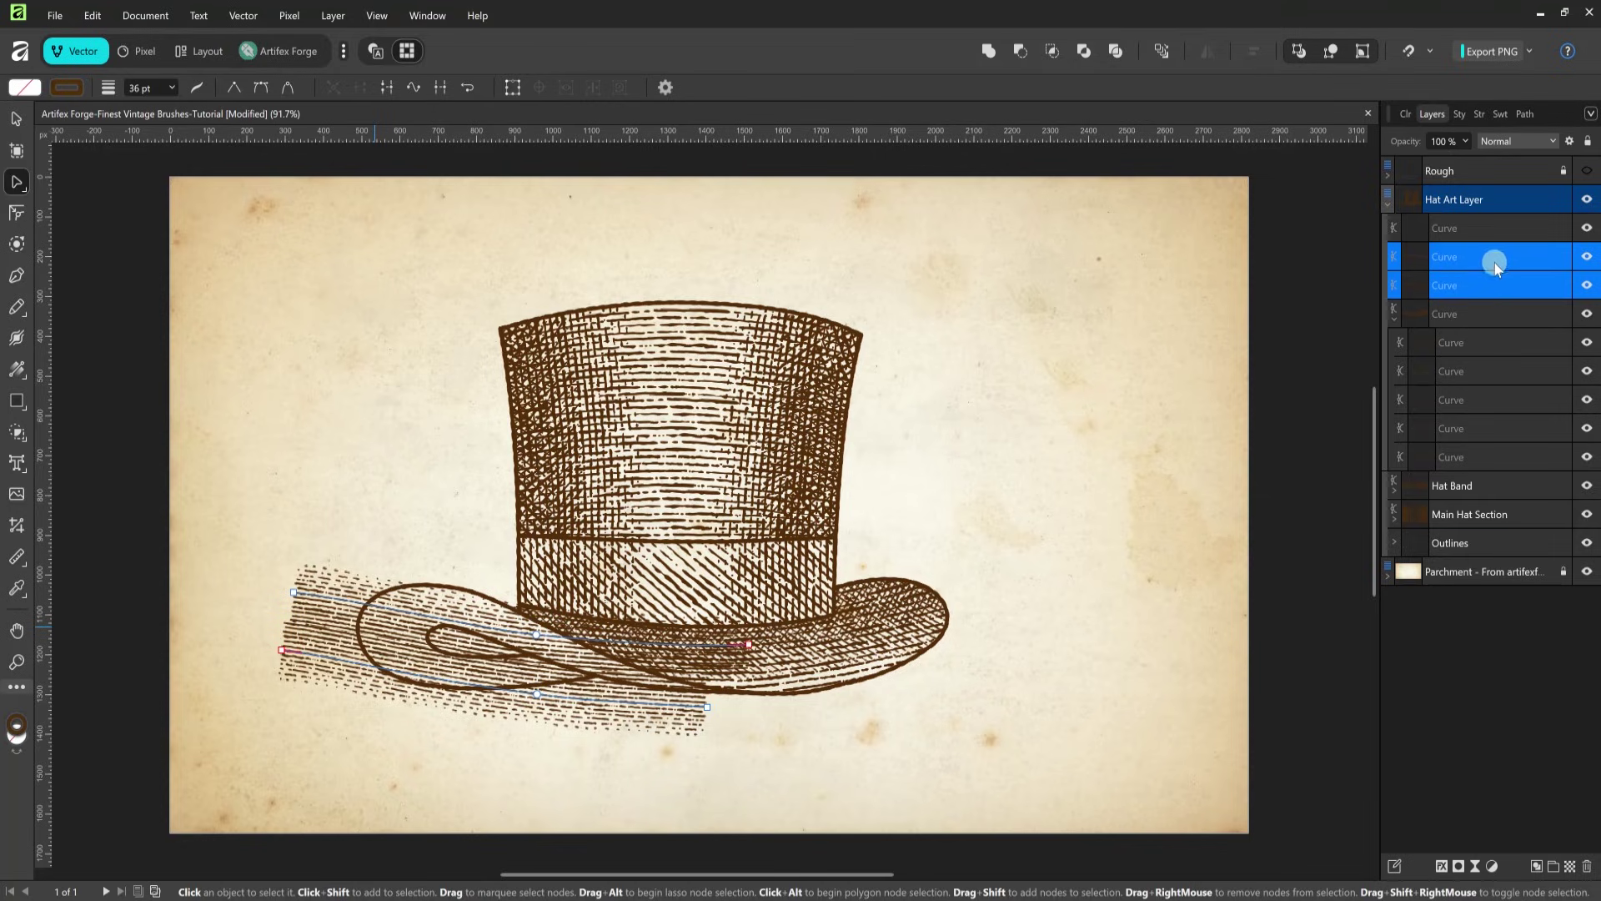
left_click(1510, 235, "ctrl")
key("Delete")
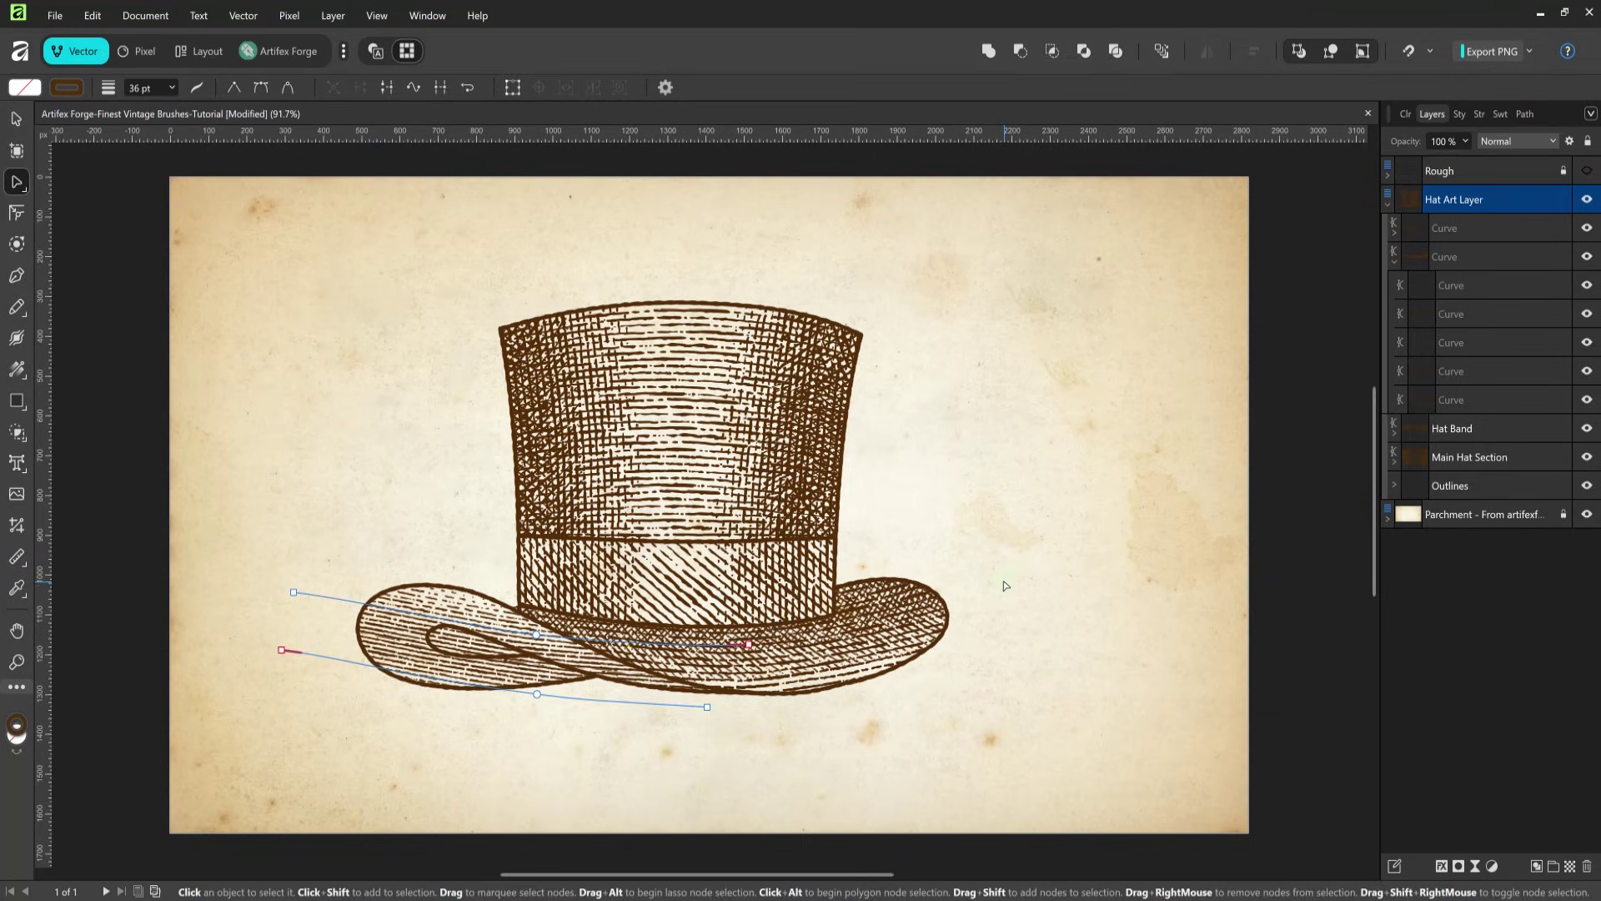
- Crosshatch the clipped left brim curl's underside with one 150 px FV_stnd_diagonal 1 stroke and one FV_stnd_diagonal 2 stroke
left_click(1477, 253)
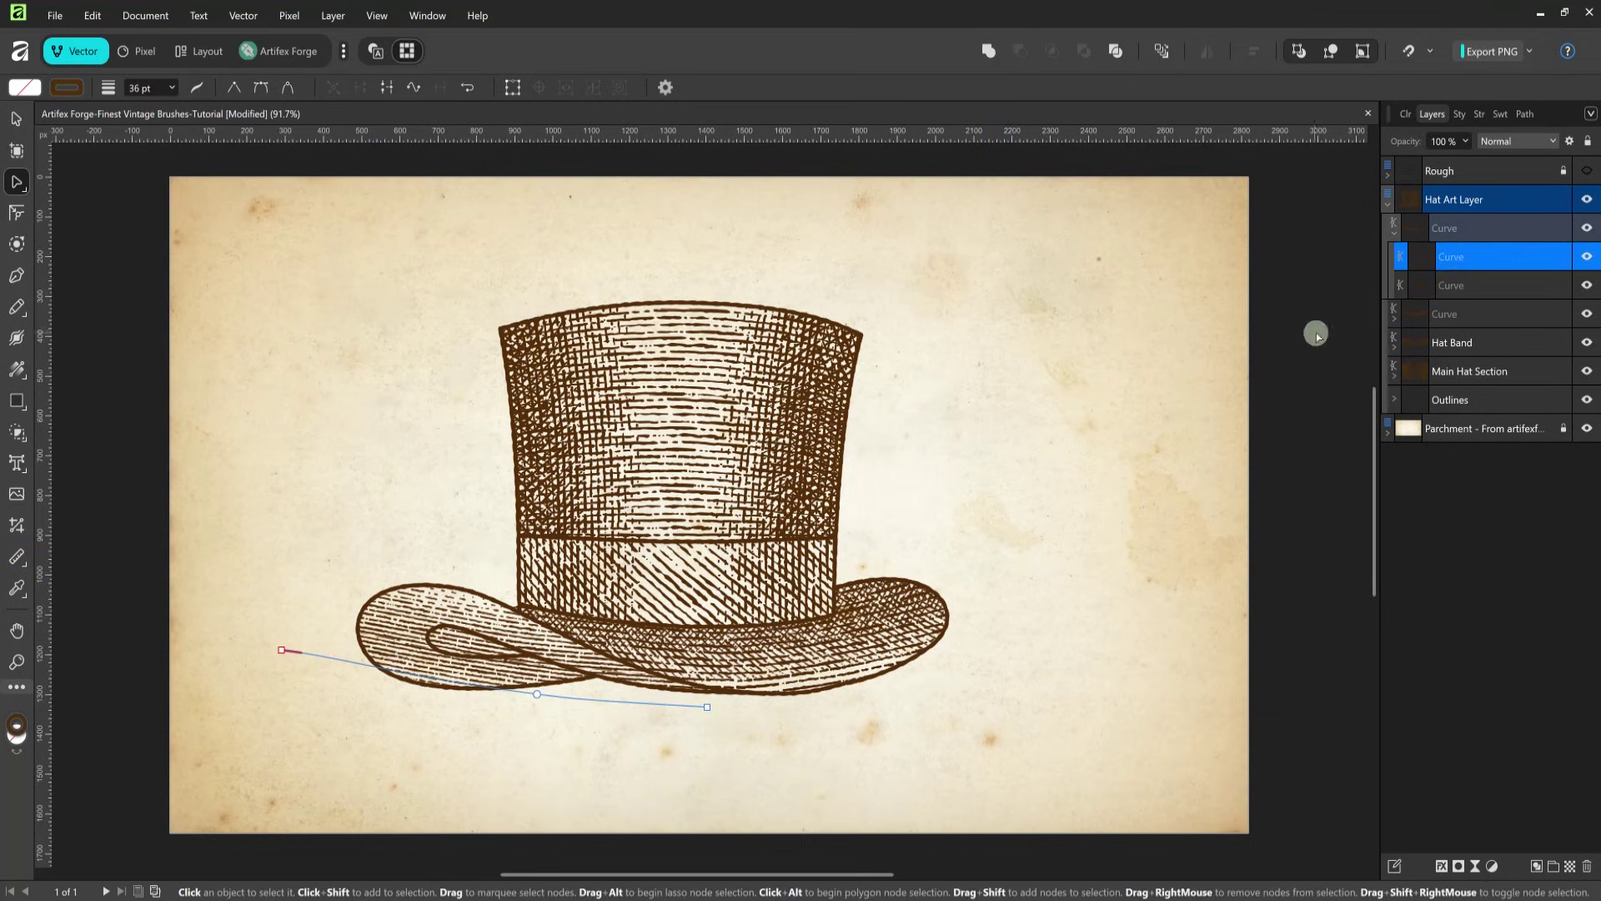
left_click(21, 311)
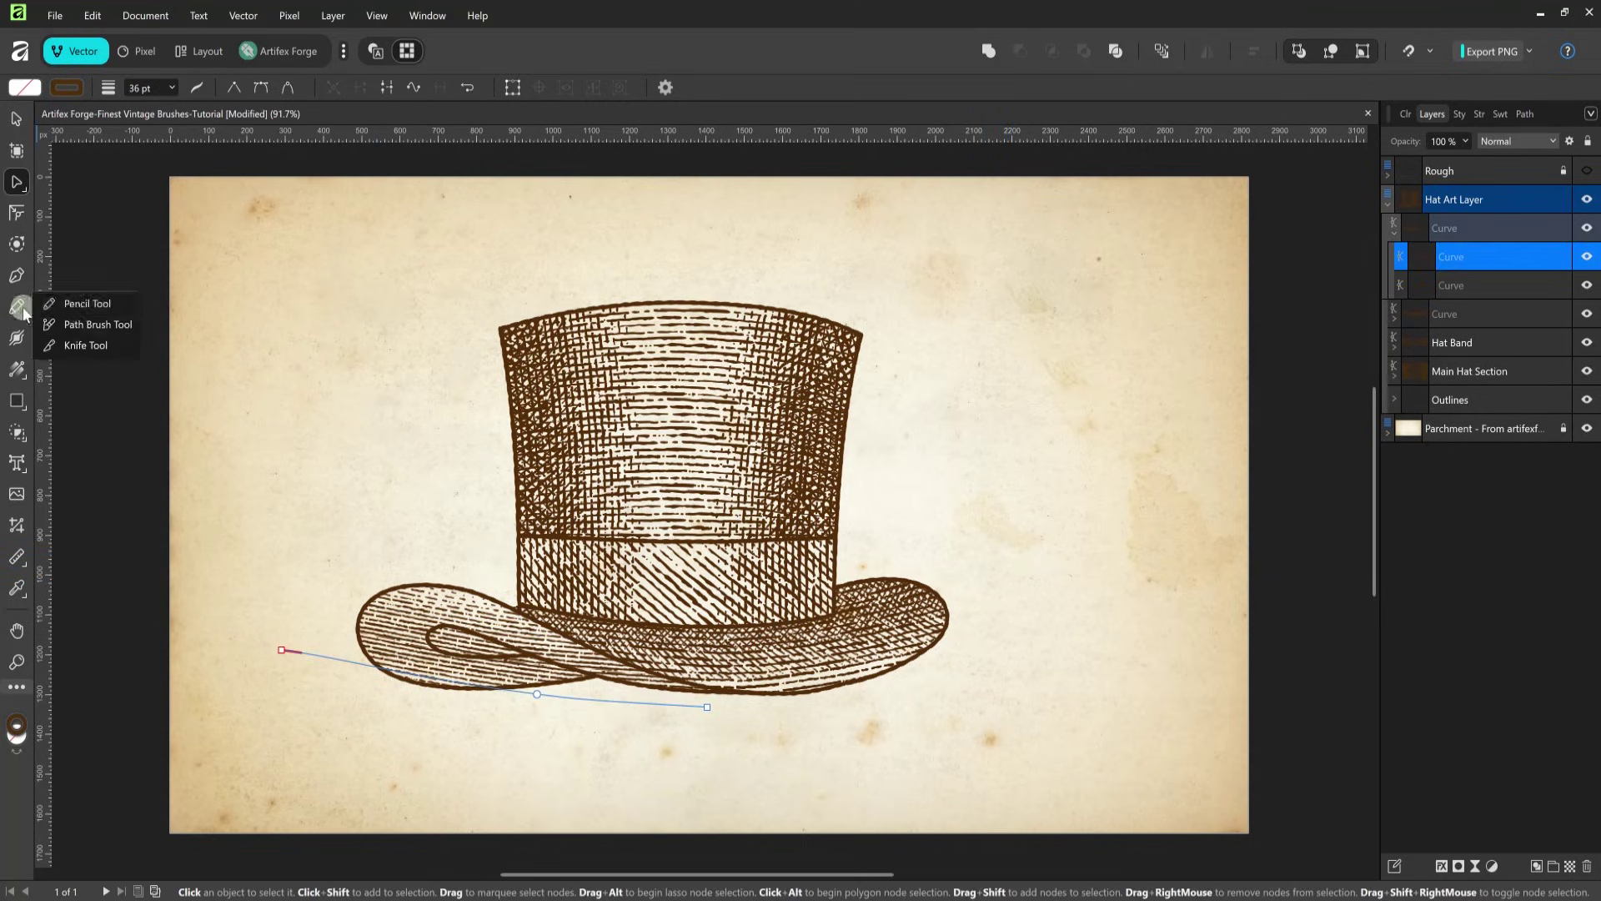
left_click(95, 327)
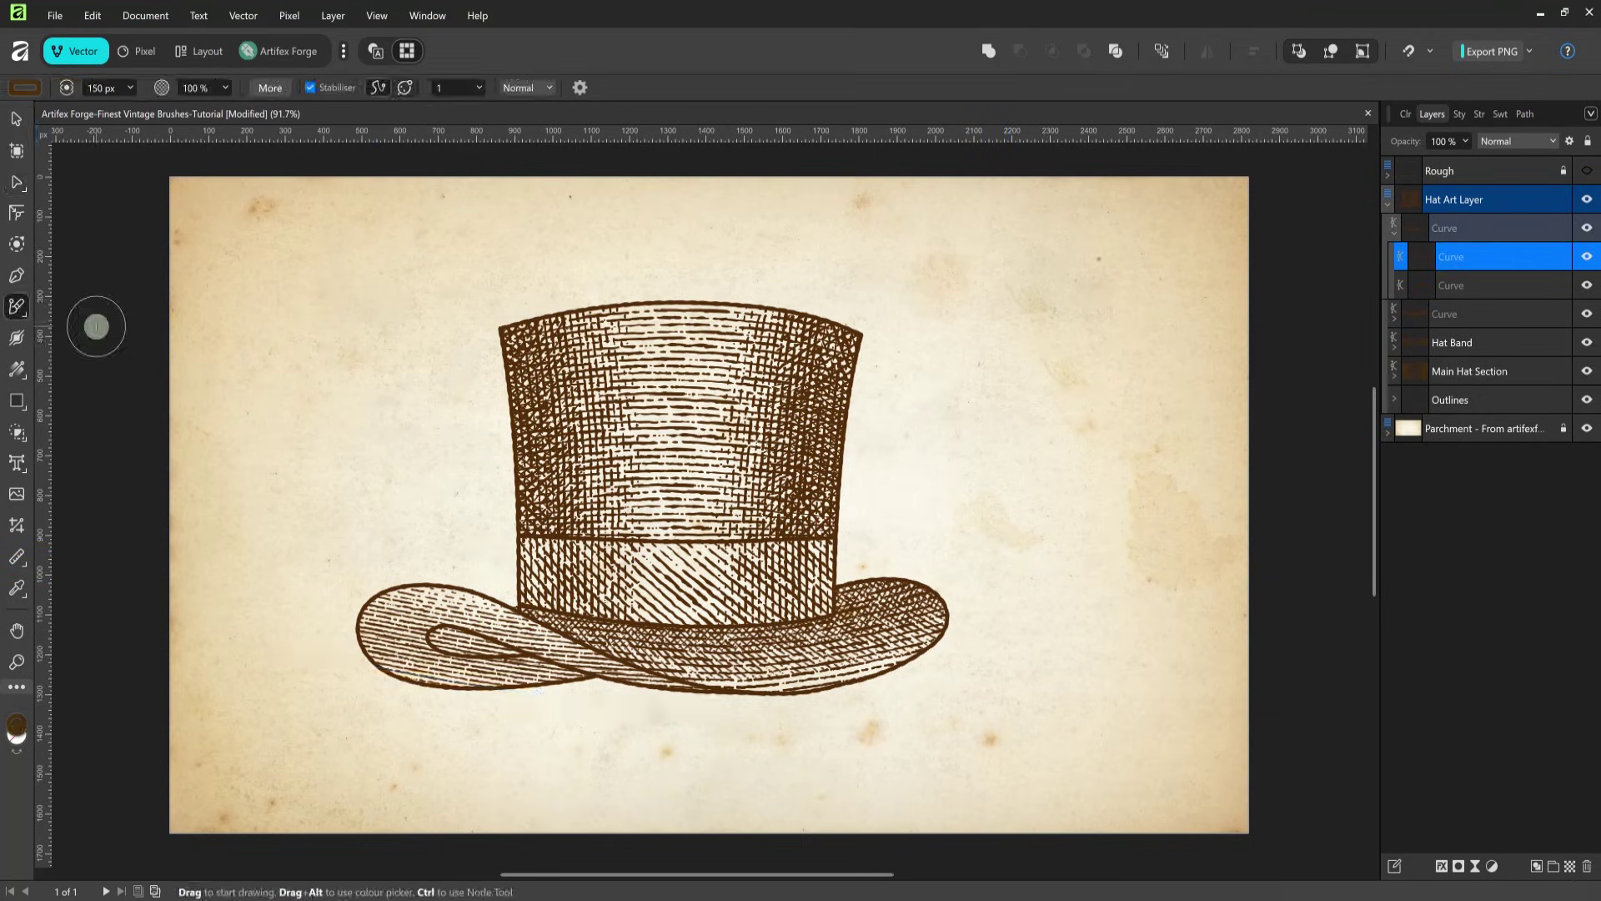
left_click(1524, 114)
left_click(1516, 600)
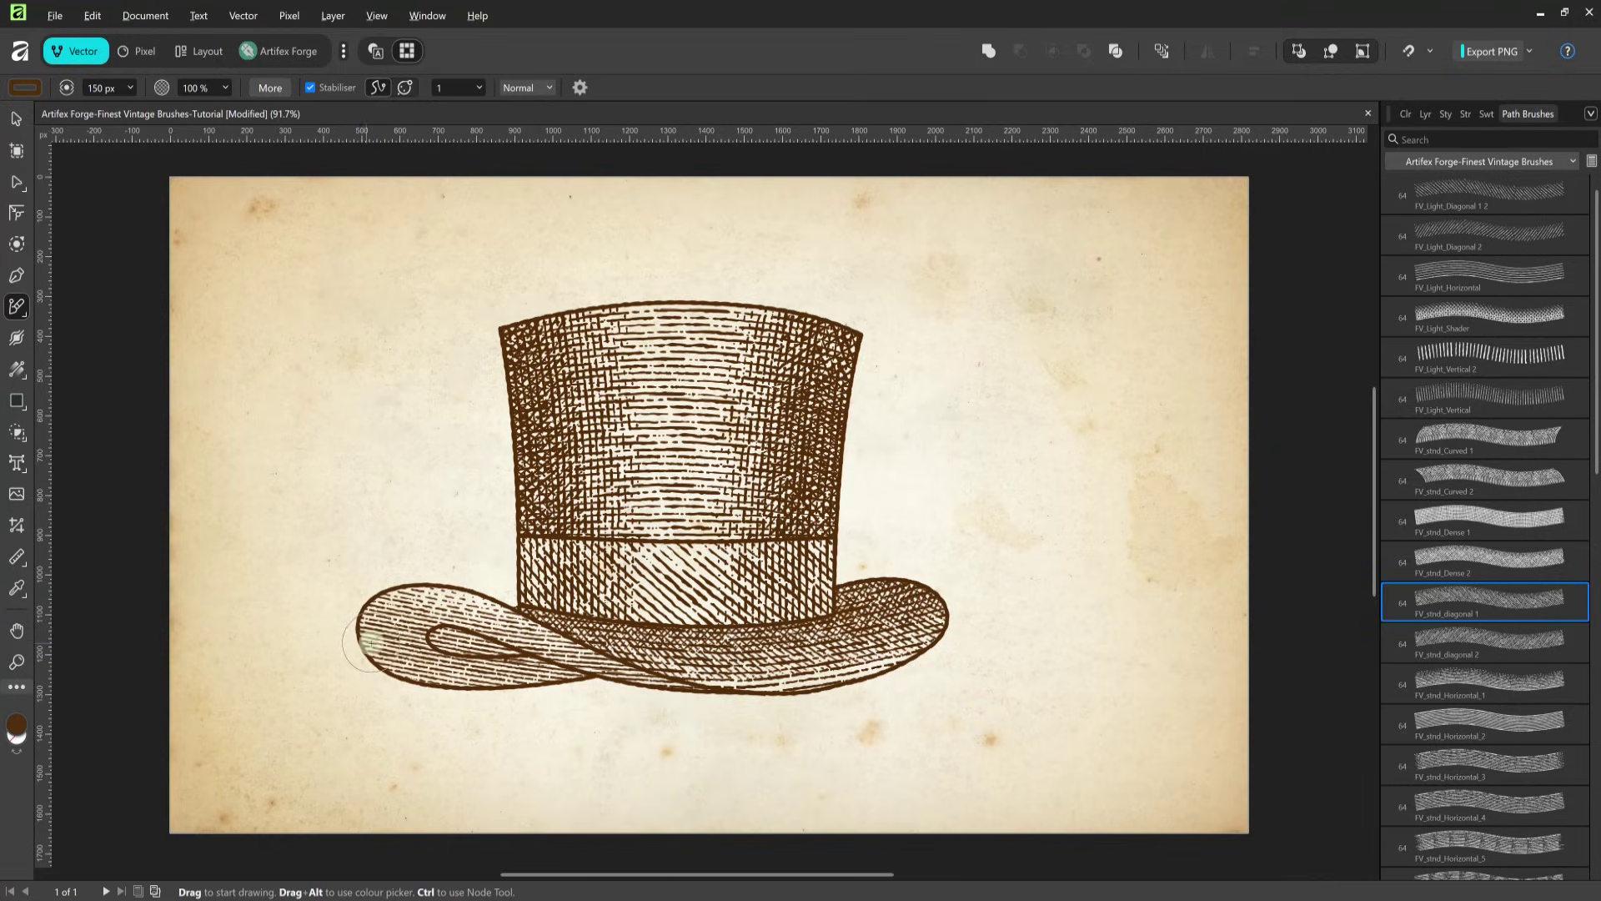
mouse_move(370, 642)
left_mouse_down()
mouse_move(588, 669)
mouse_move(660, 697)
left_mouse_up()
left_click(1484, 640)
mouse_move(320, 652)
left_mouse_down()
mouse_move(473, 691)
mouse_move(647, 705)
left_mouse_up()
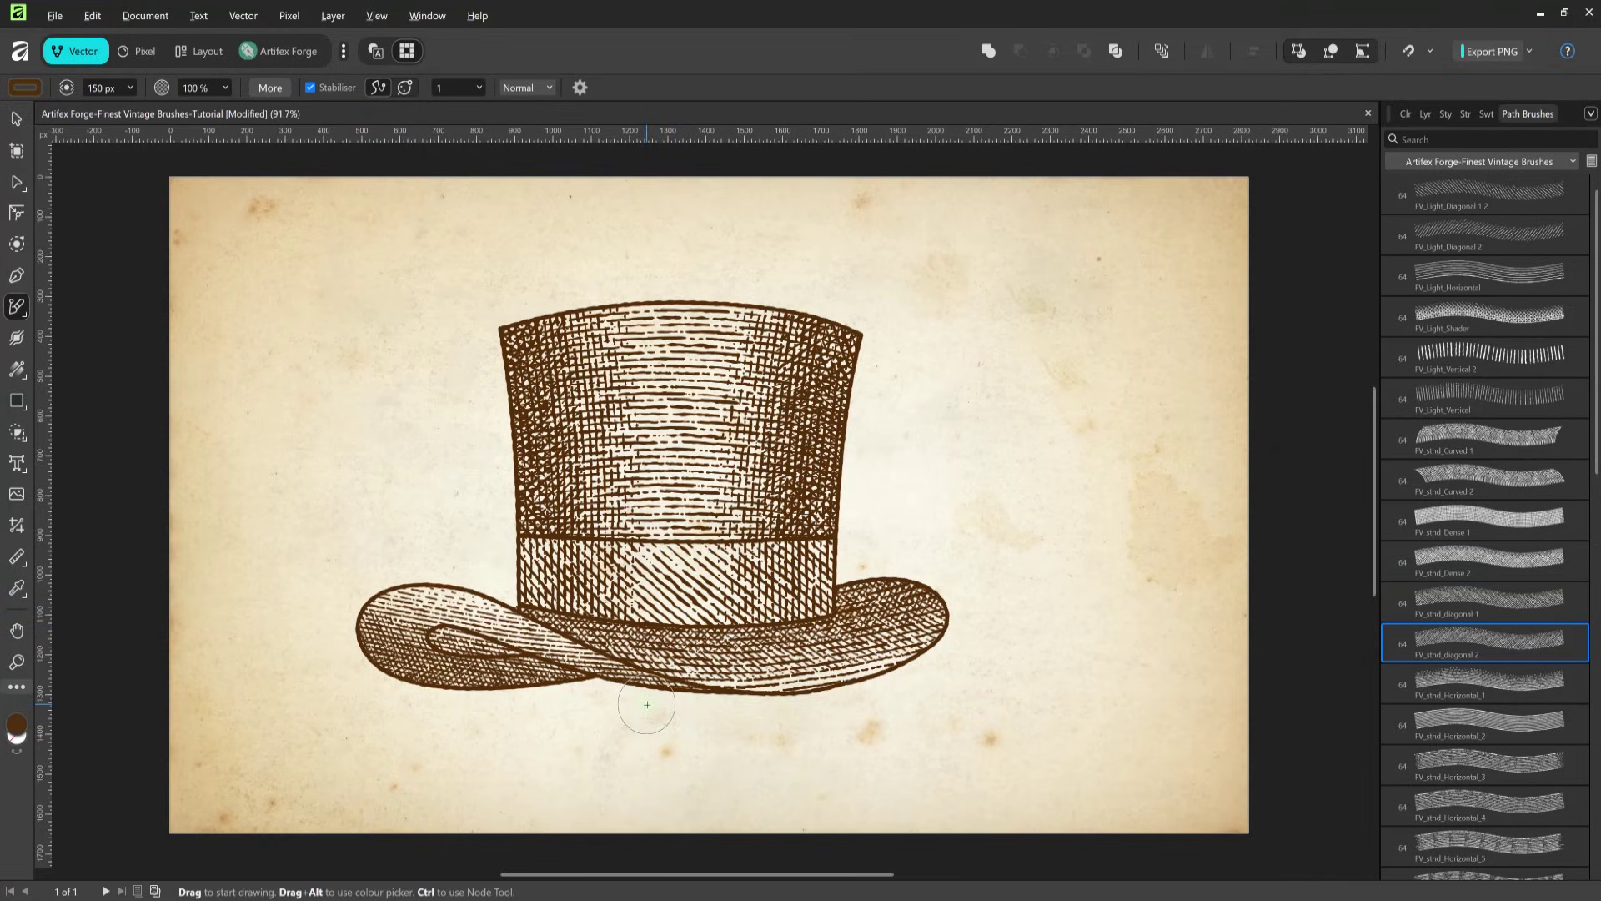
- Rename the left curl's clipping curve as Brim 1 and the right section's clipping curve as Brim 2
left_click(1426, 114)
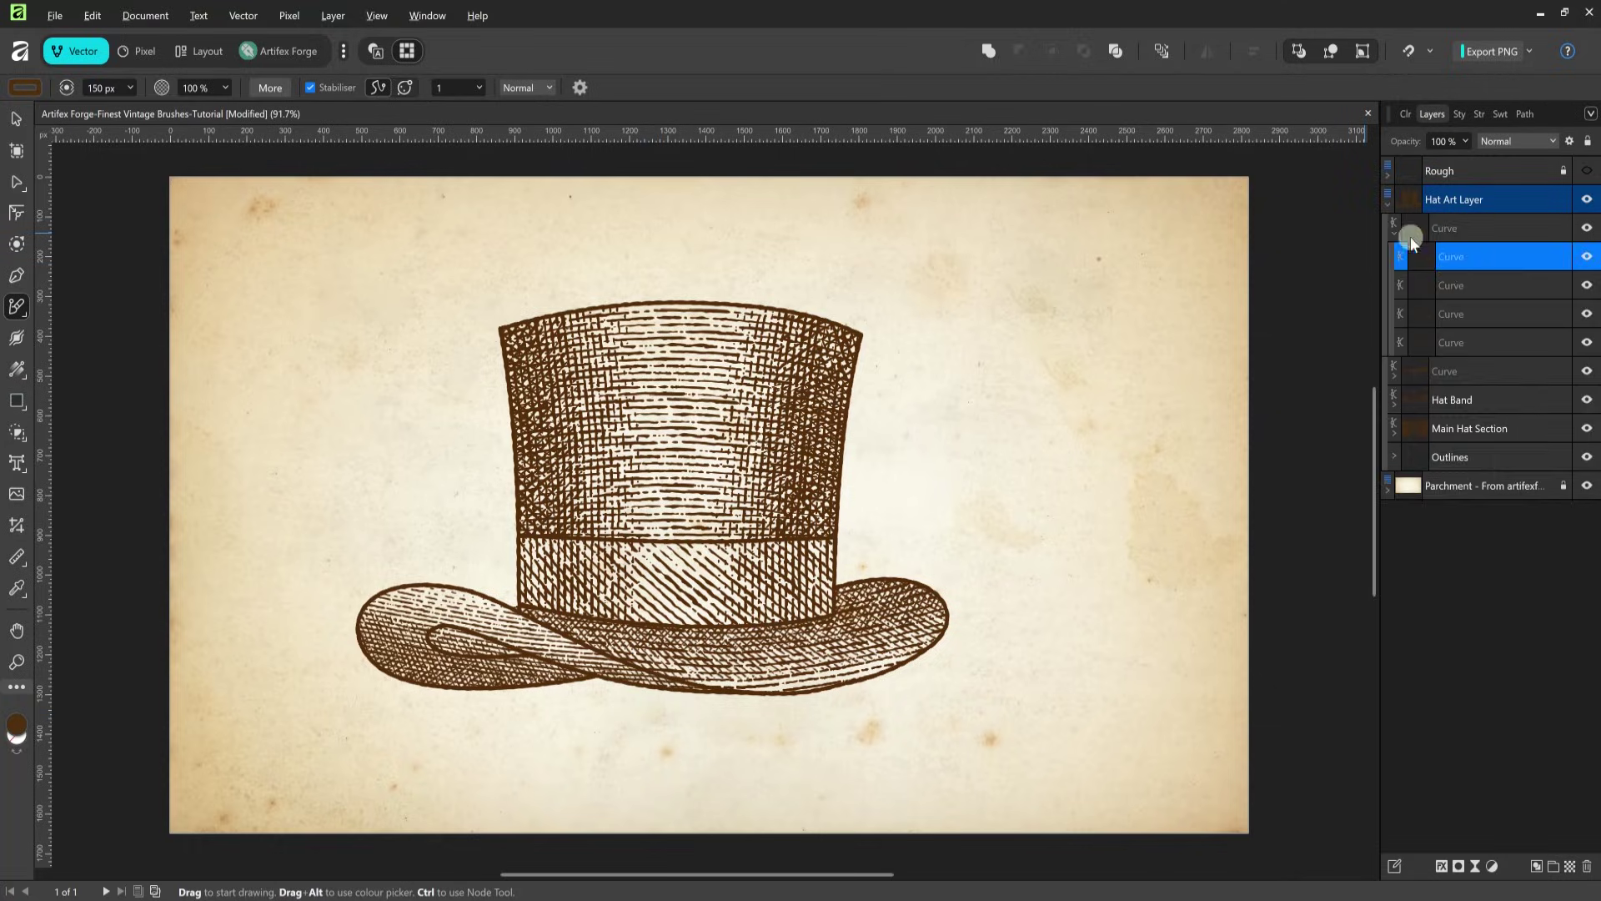
left_click(1394, 234)
double_click(1443, 229)
type("Brim 1")
key("Return")
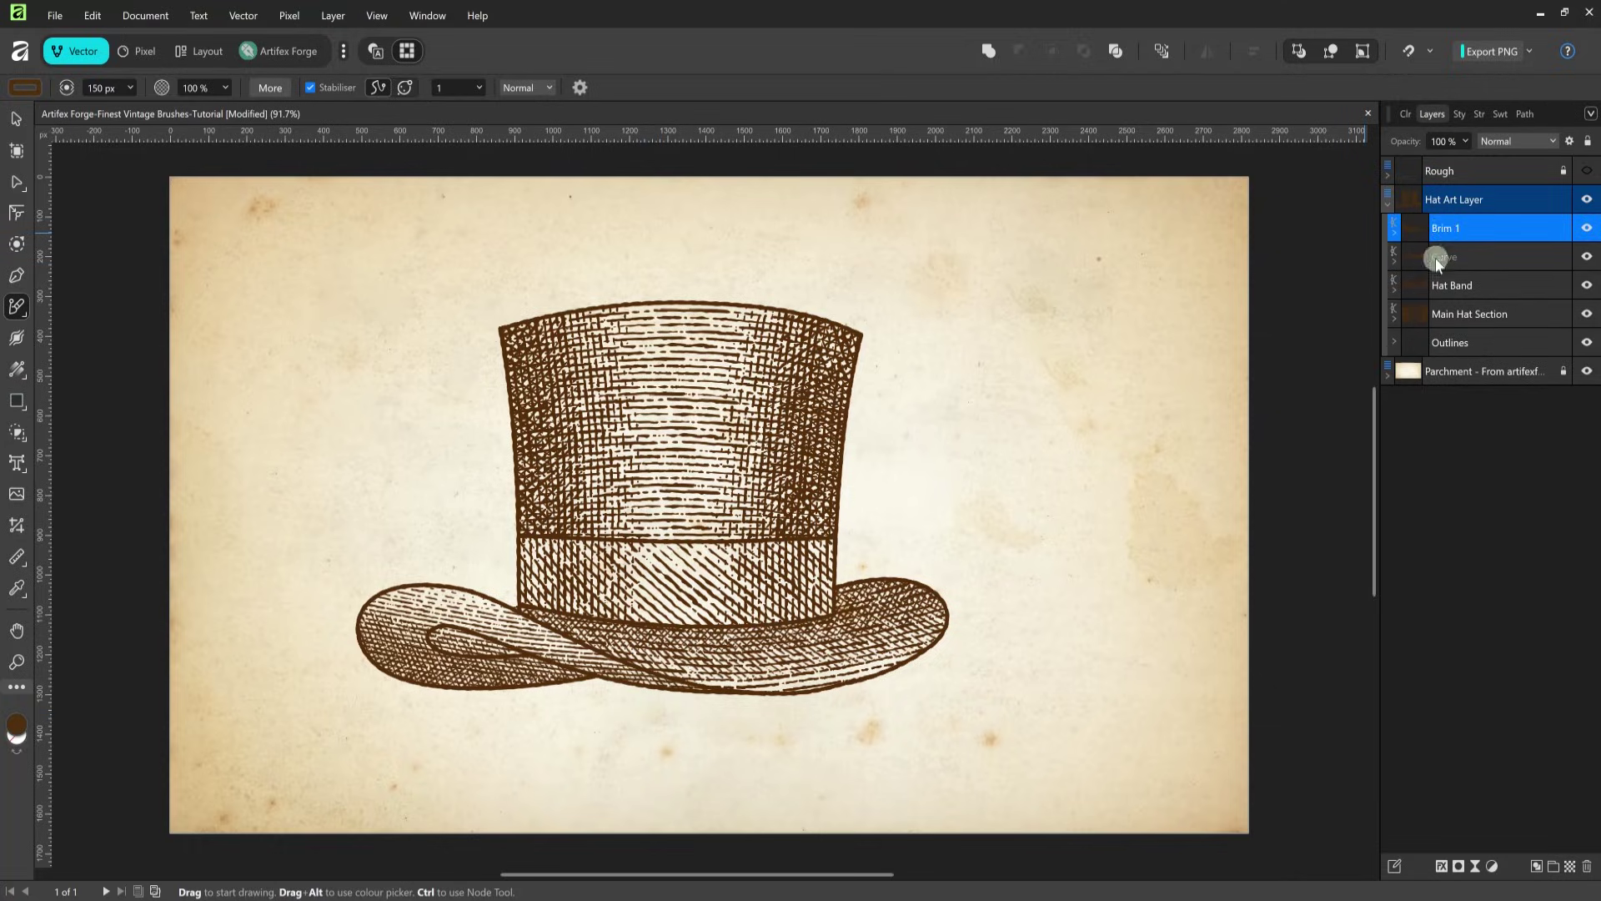
double_click(1449, 260)
type("Brim 2")
key("Return")
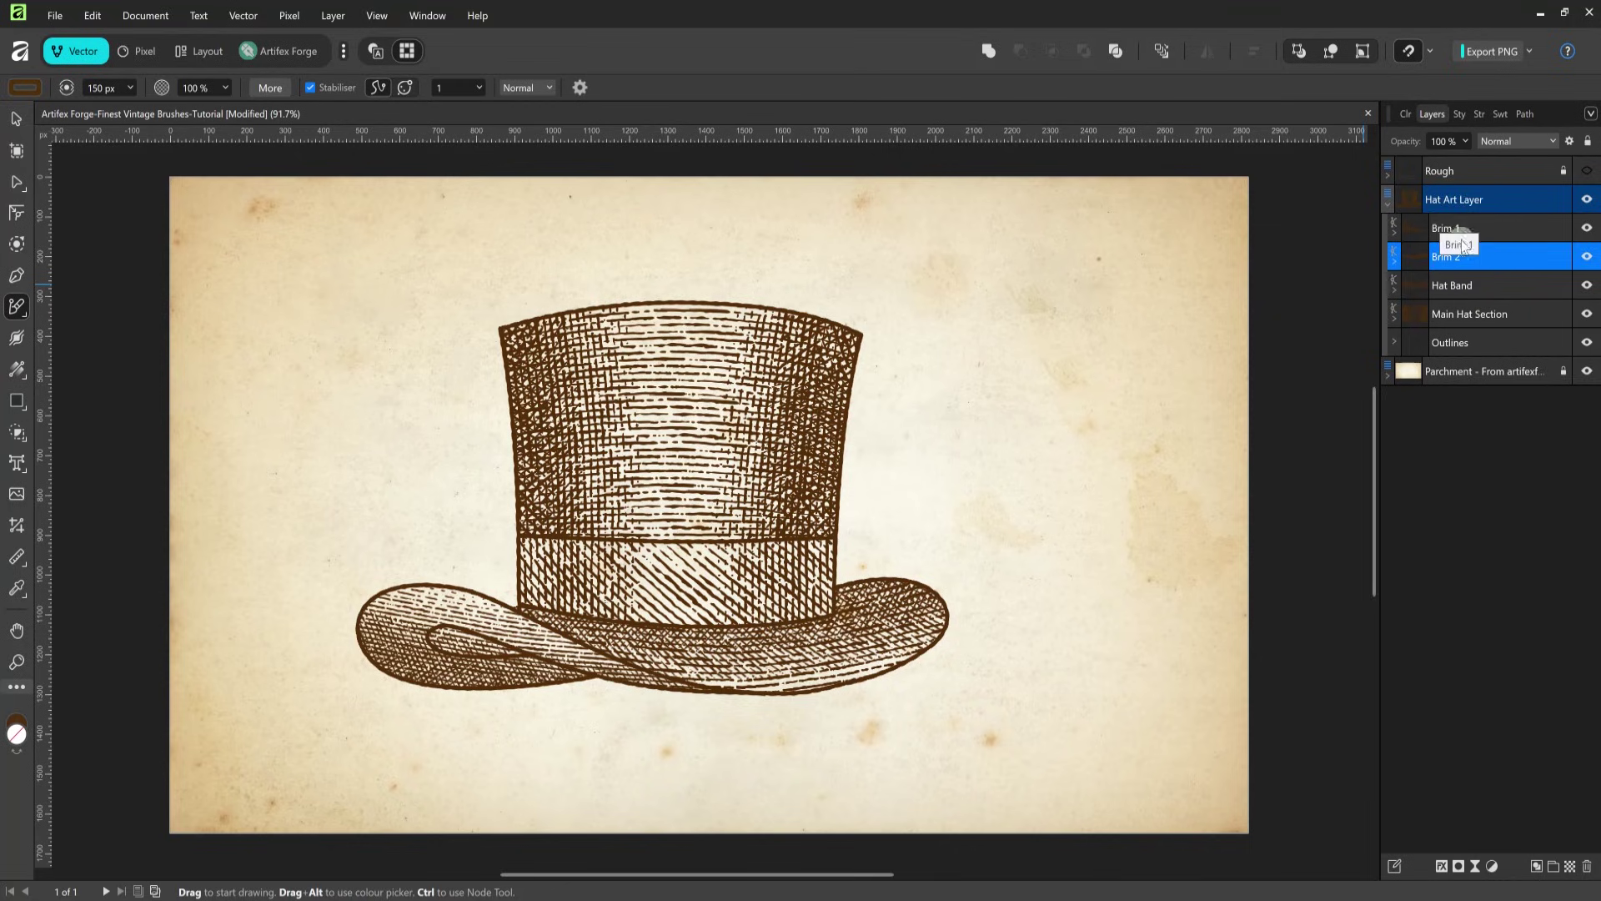
- Trace the small opening inside the left brim curl with the Pencil Tool and fill it solid brown without a stroke
left_click(1459, 200)
left_click(25, 307)
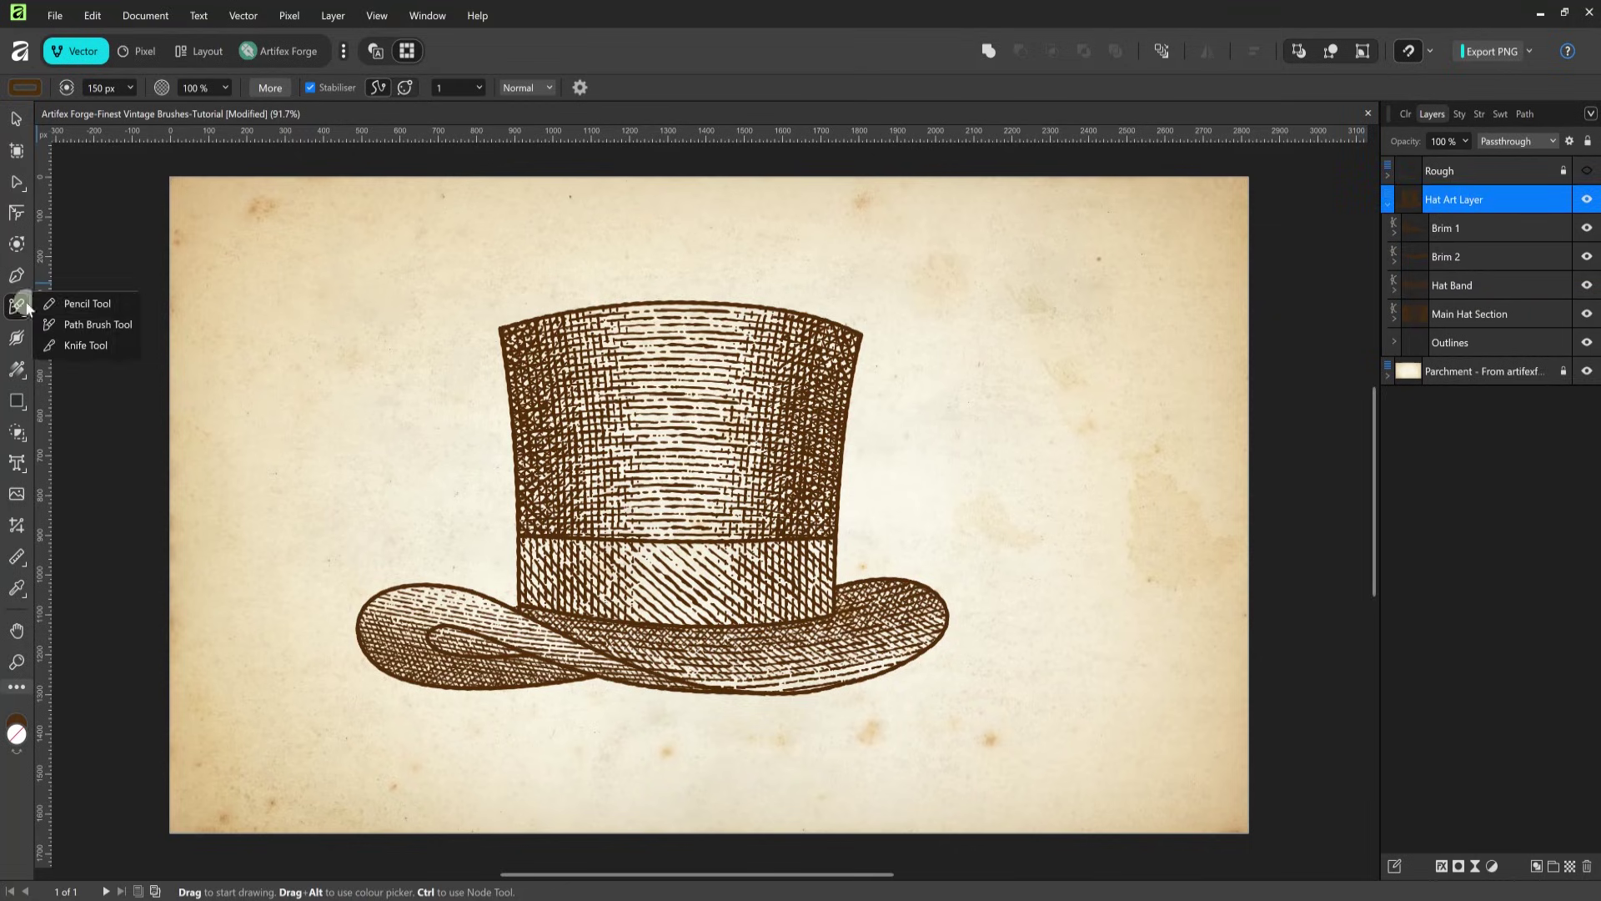
left_click(87, 303)
mouse_move(526, 650)
left_mouse_down()
mouse_move(446, 625)
mouse_move(429, 643)
mouse_move(528, 656)
left_mouse_up()
left_click(1498, 113)
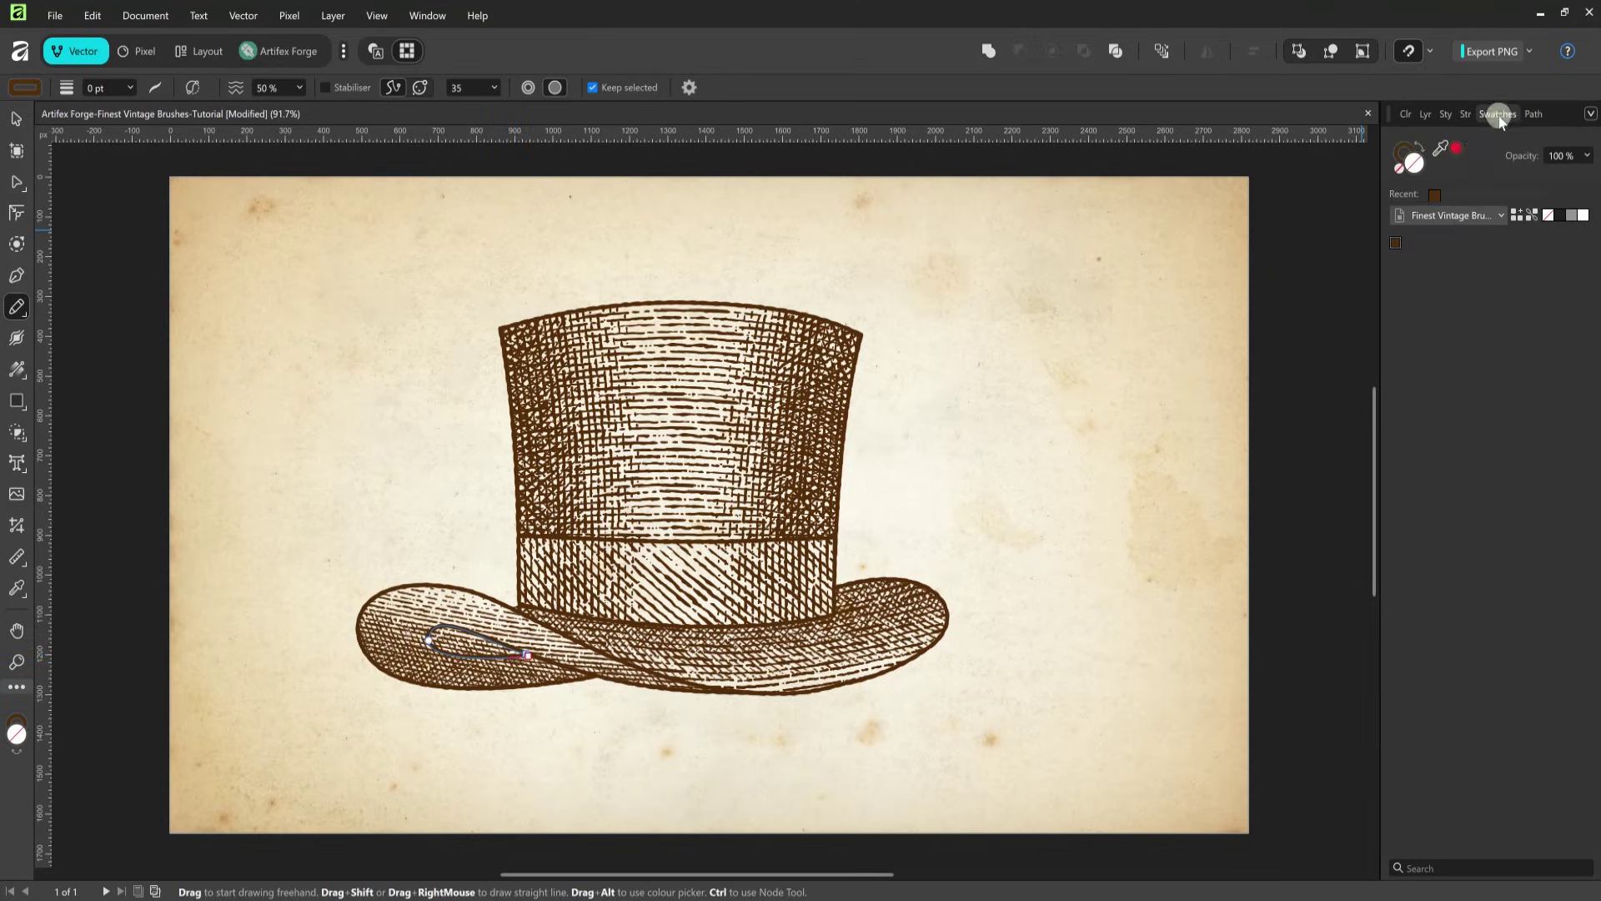
left_click(1418, 154)
key("v")
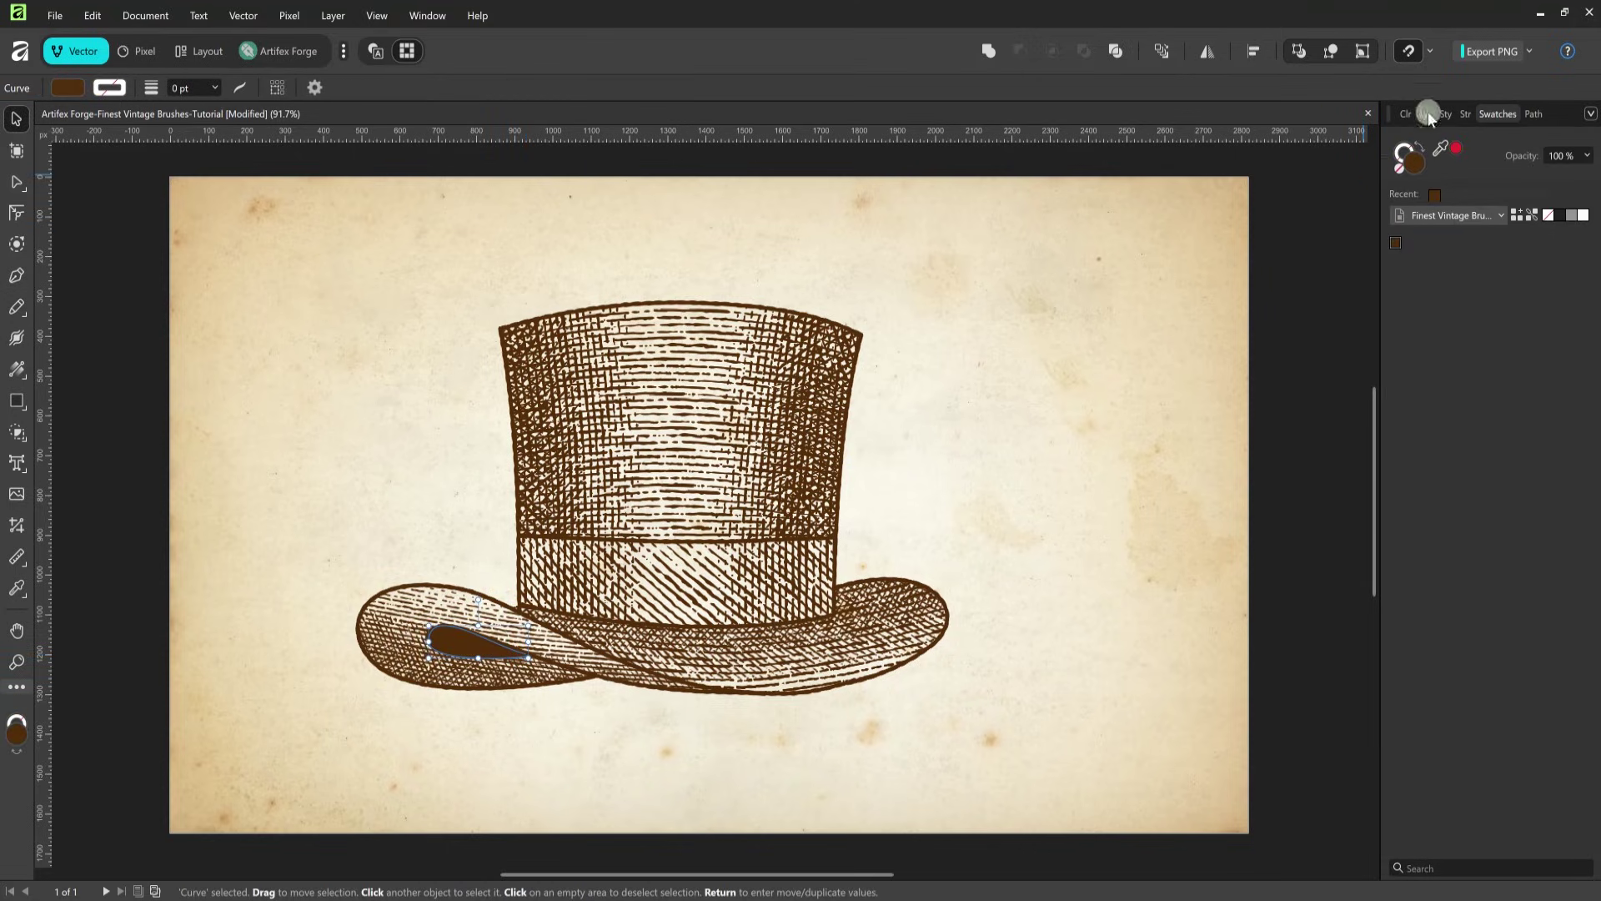
- Centre the whole Hat Art Layer on the page with the alignment options
left_click(1432, 113)
left_click(1388, 203)
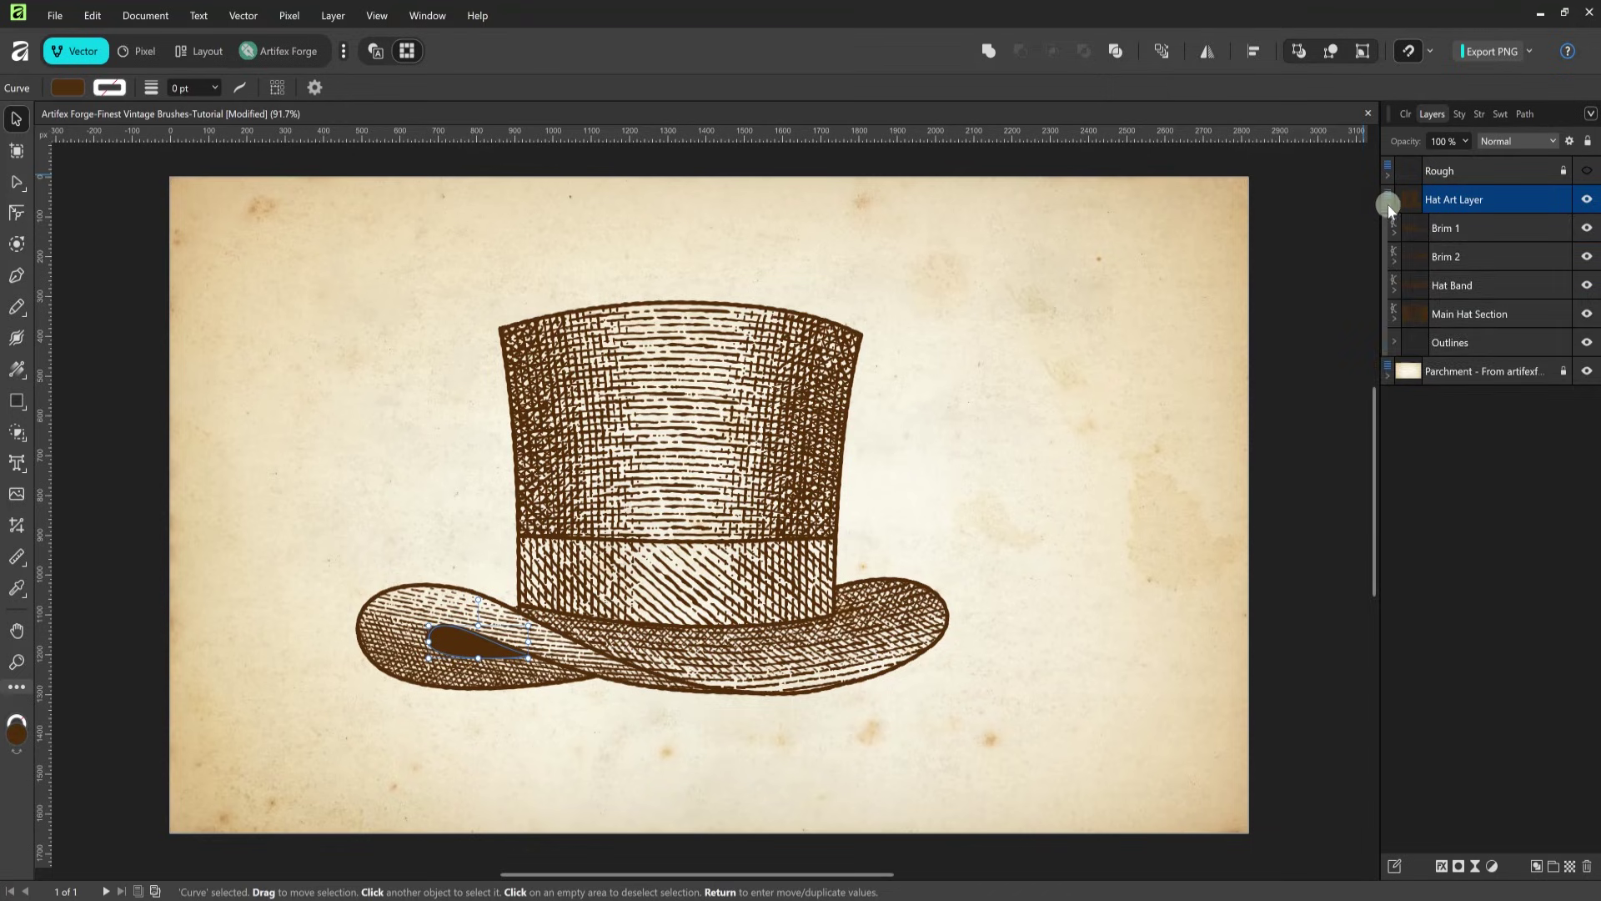
left_click(1453, 200)
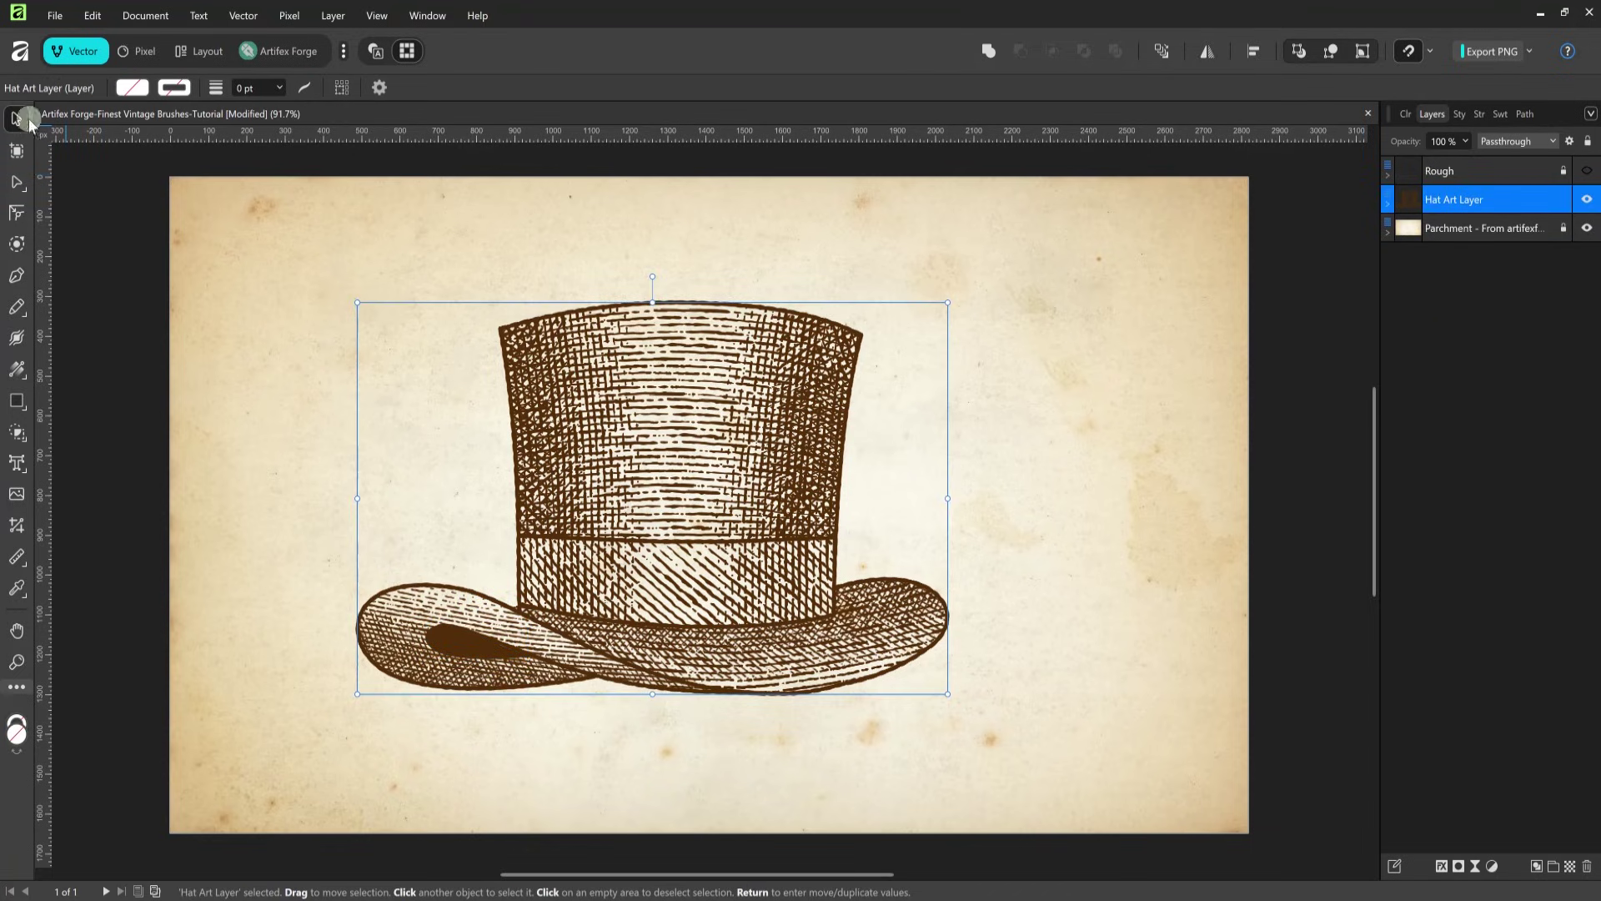
left_click(1253, 51)
left_click(1326, 112)
left_click(1288, 533)
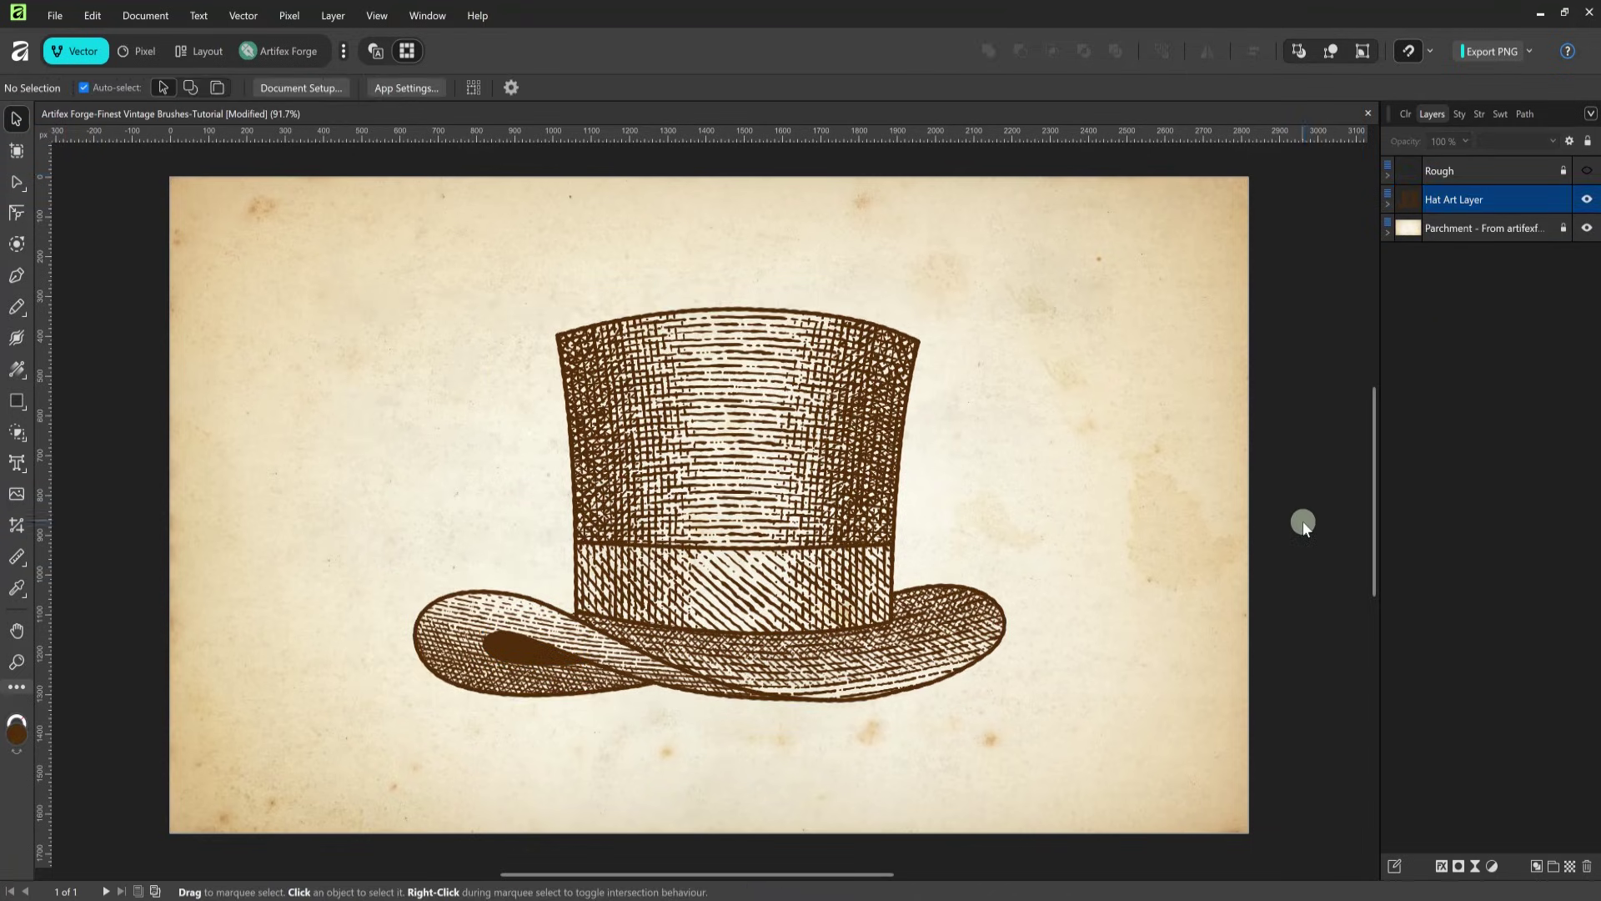
- Examine the paths of the horizontal and diagonal strokes clipped inside Brim 2
left_click(28, 189)
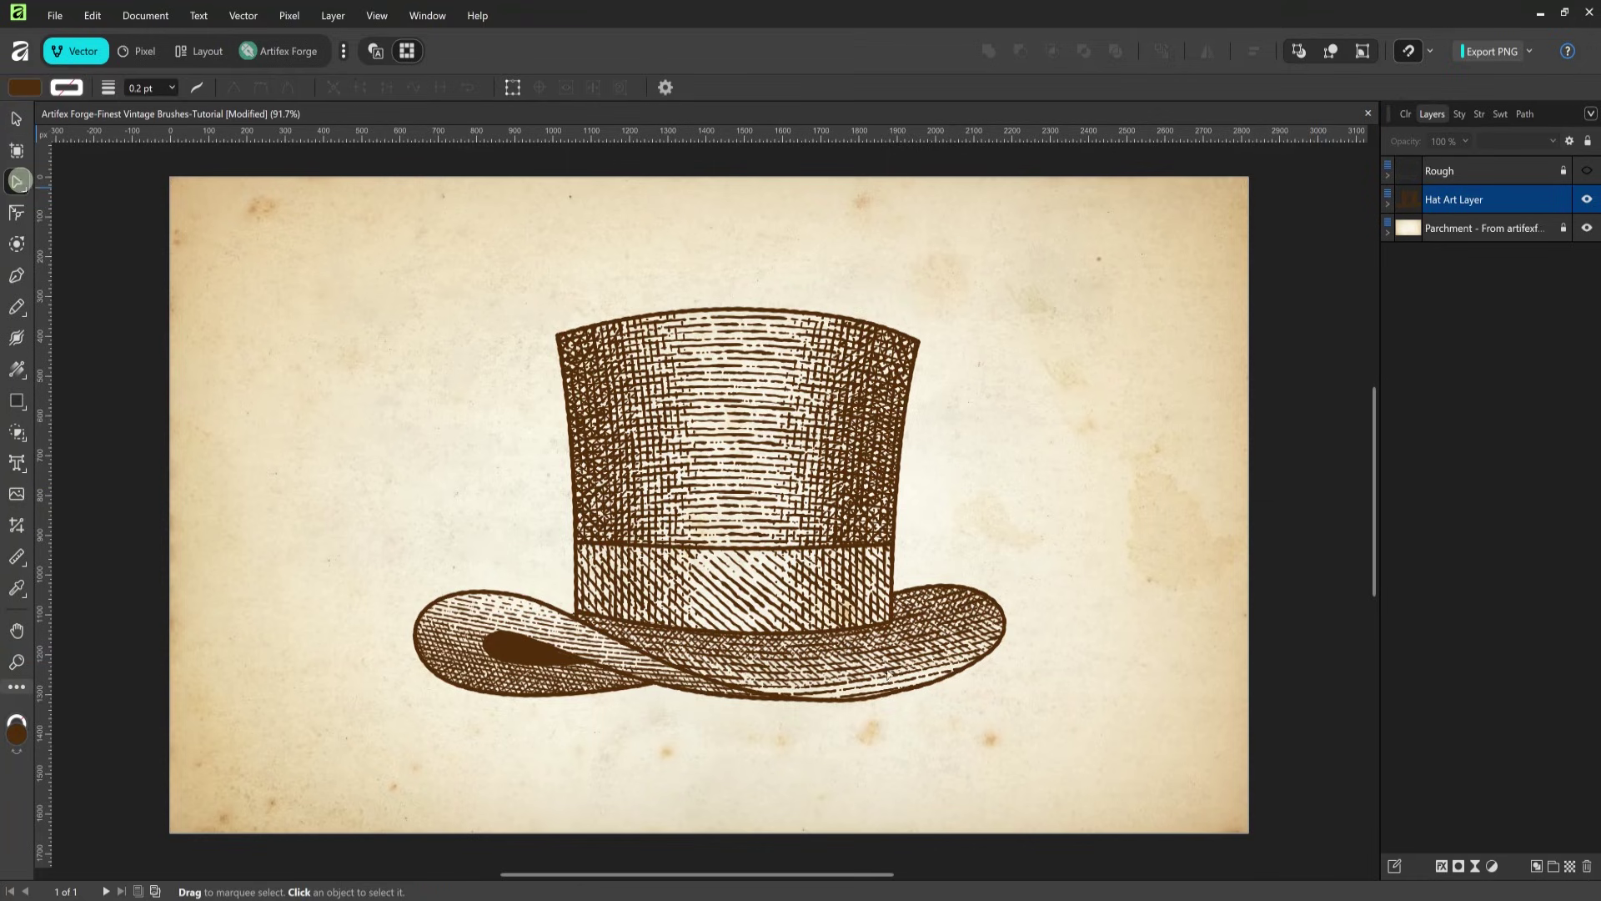
left_click(897, 681)
left_click(1471, 372, "shift")
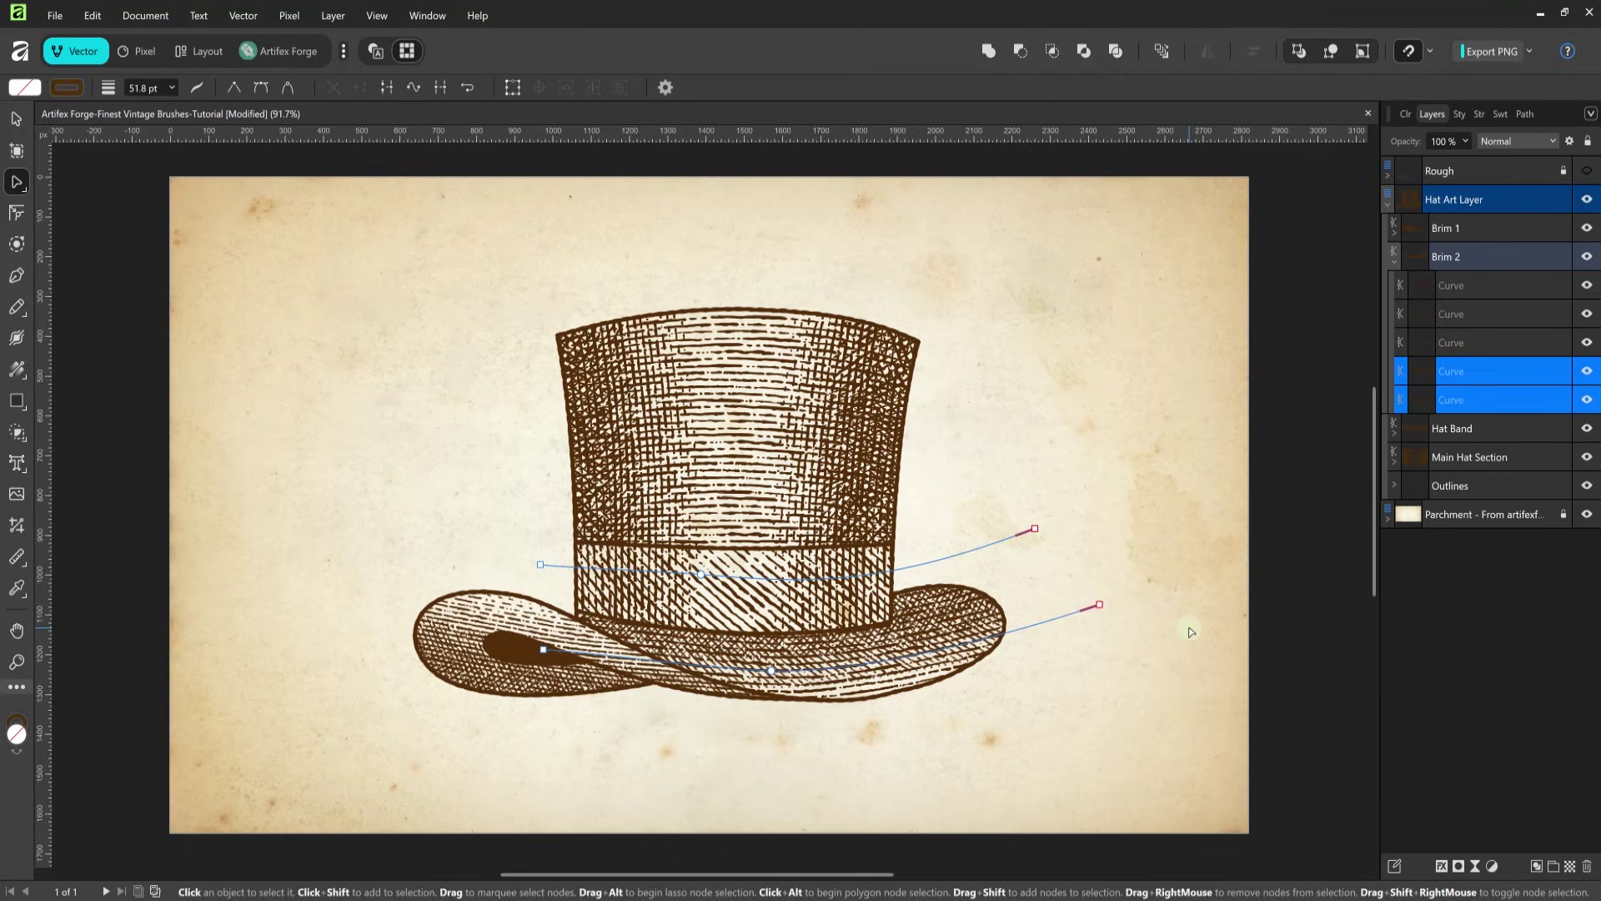
left_click(1263, 612)
left_click(1478, 286)
left_click(1481, 314, "shift")
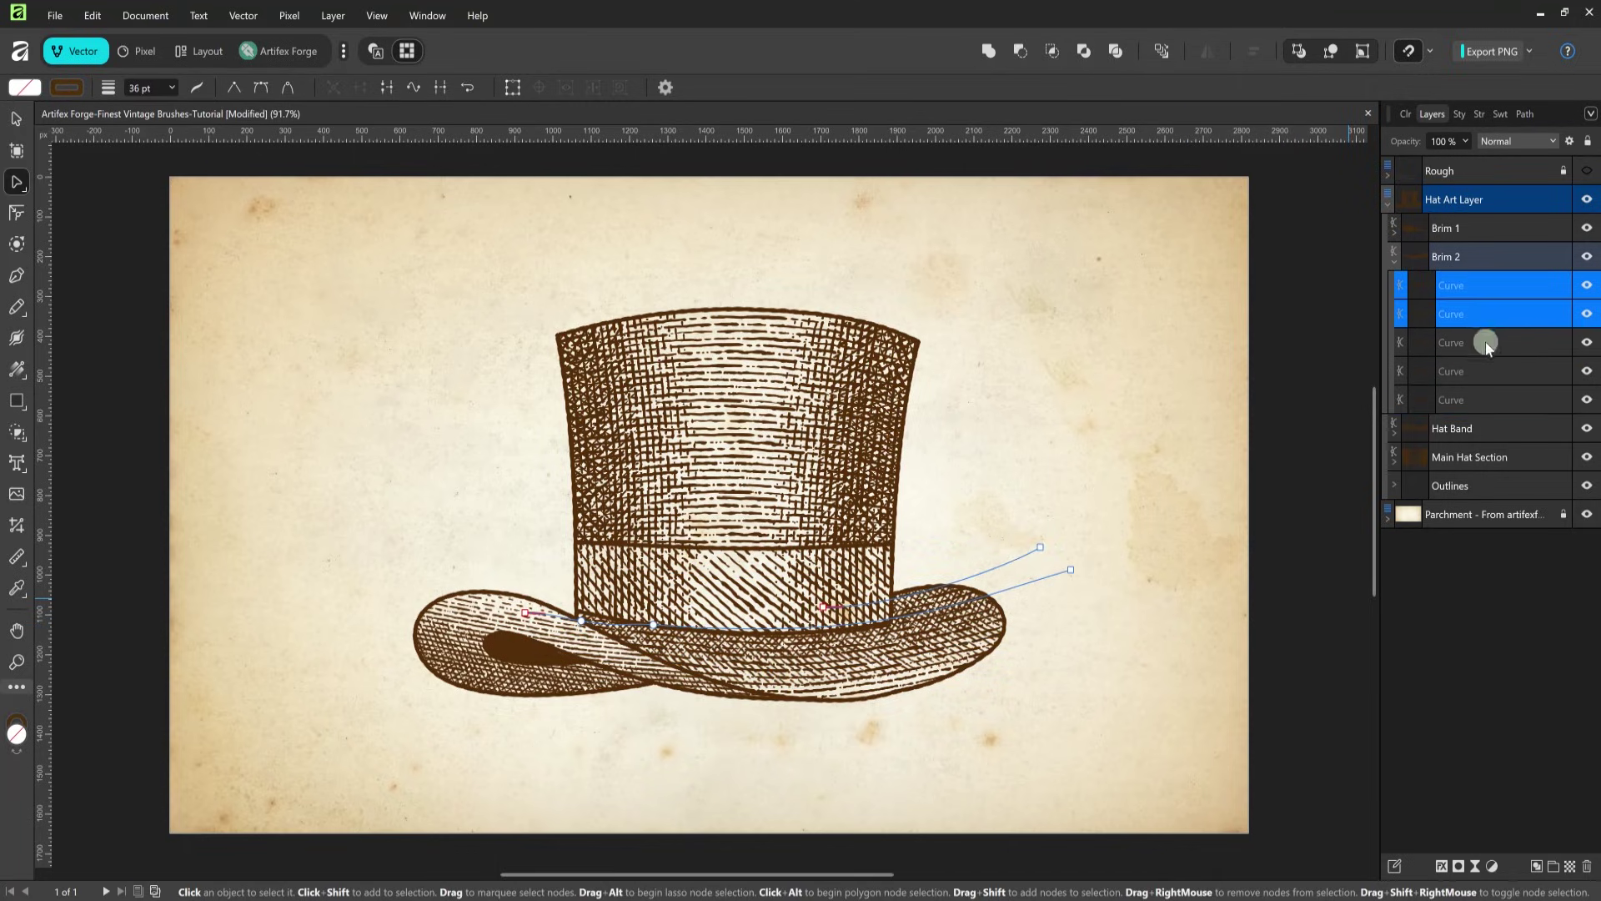
left_click(1484, 342, "shift")
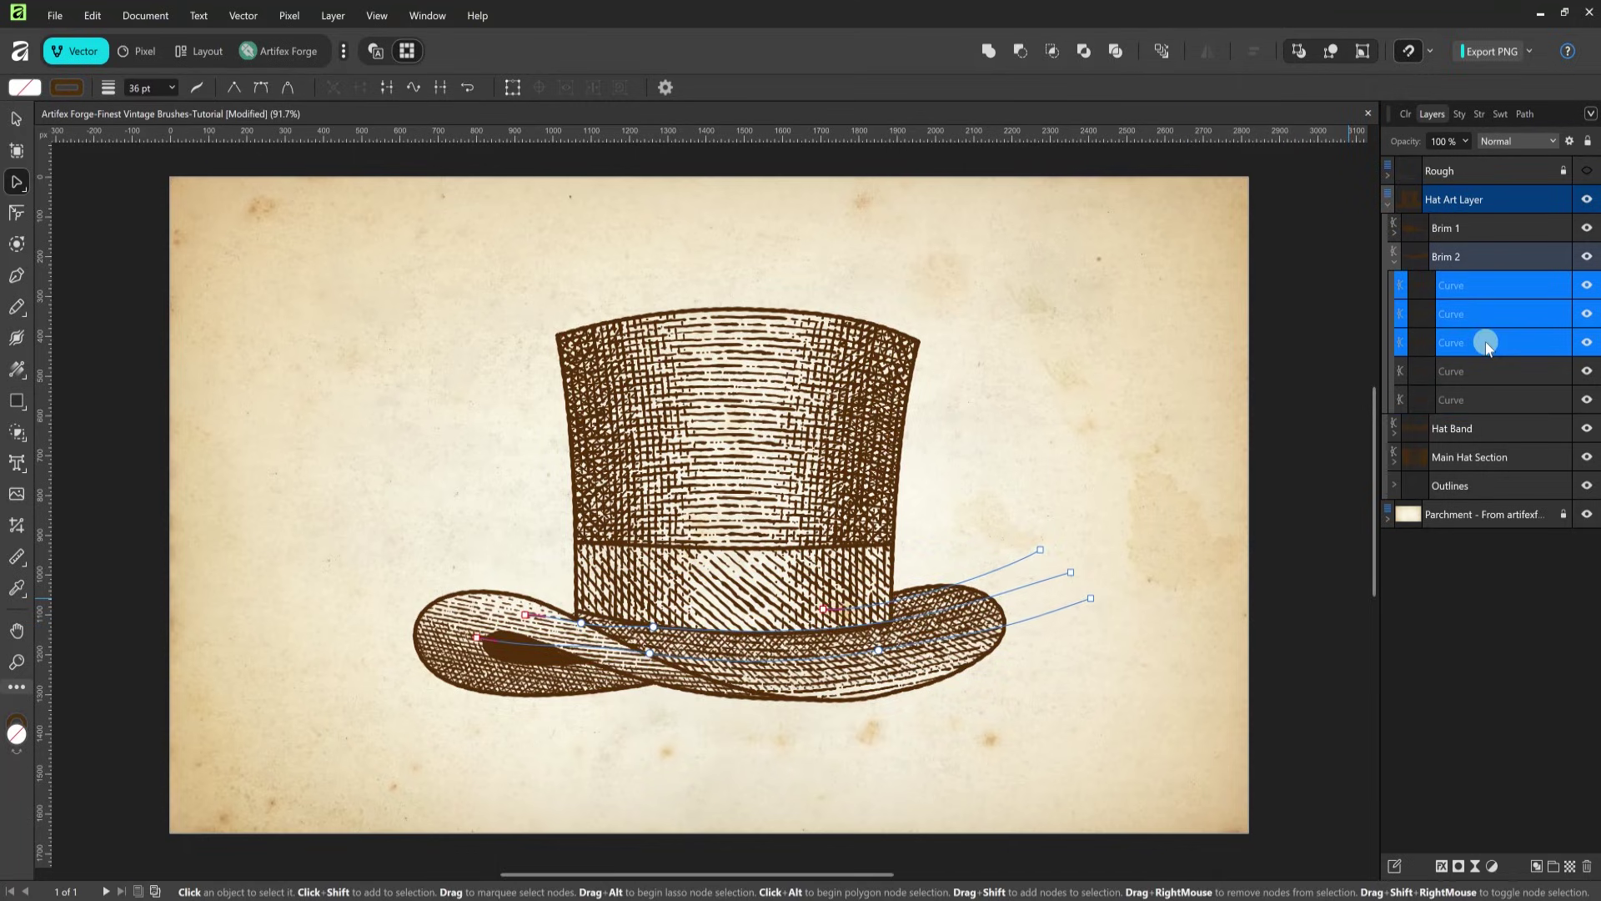
left_click(1329, 529)
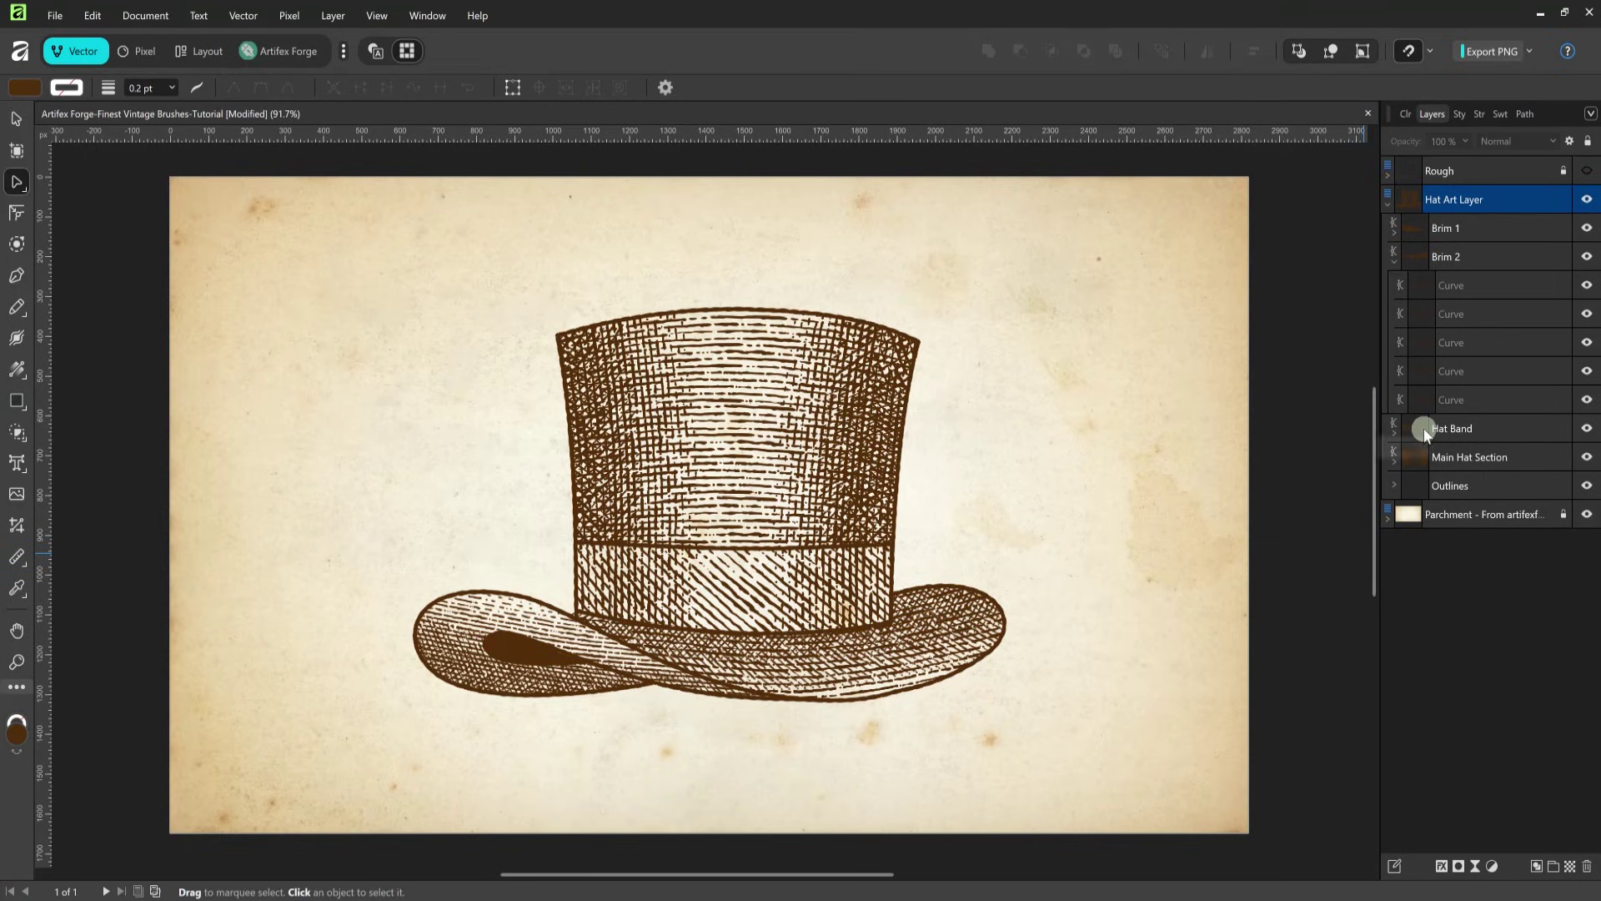
- Add a node to the Brim 2 clipping outline near the hat band's lower-left corner and refine the outline there
left_click(1418, 260)
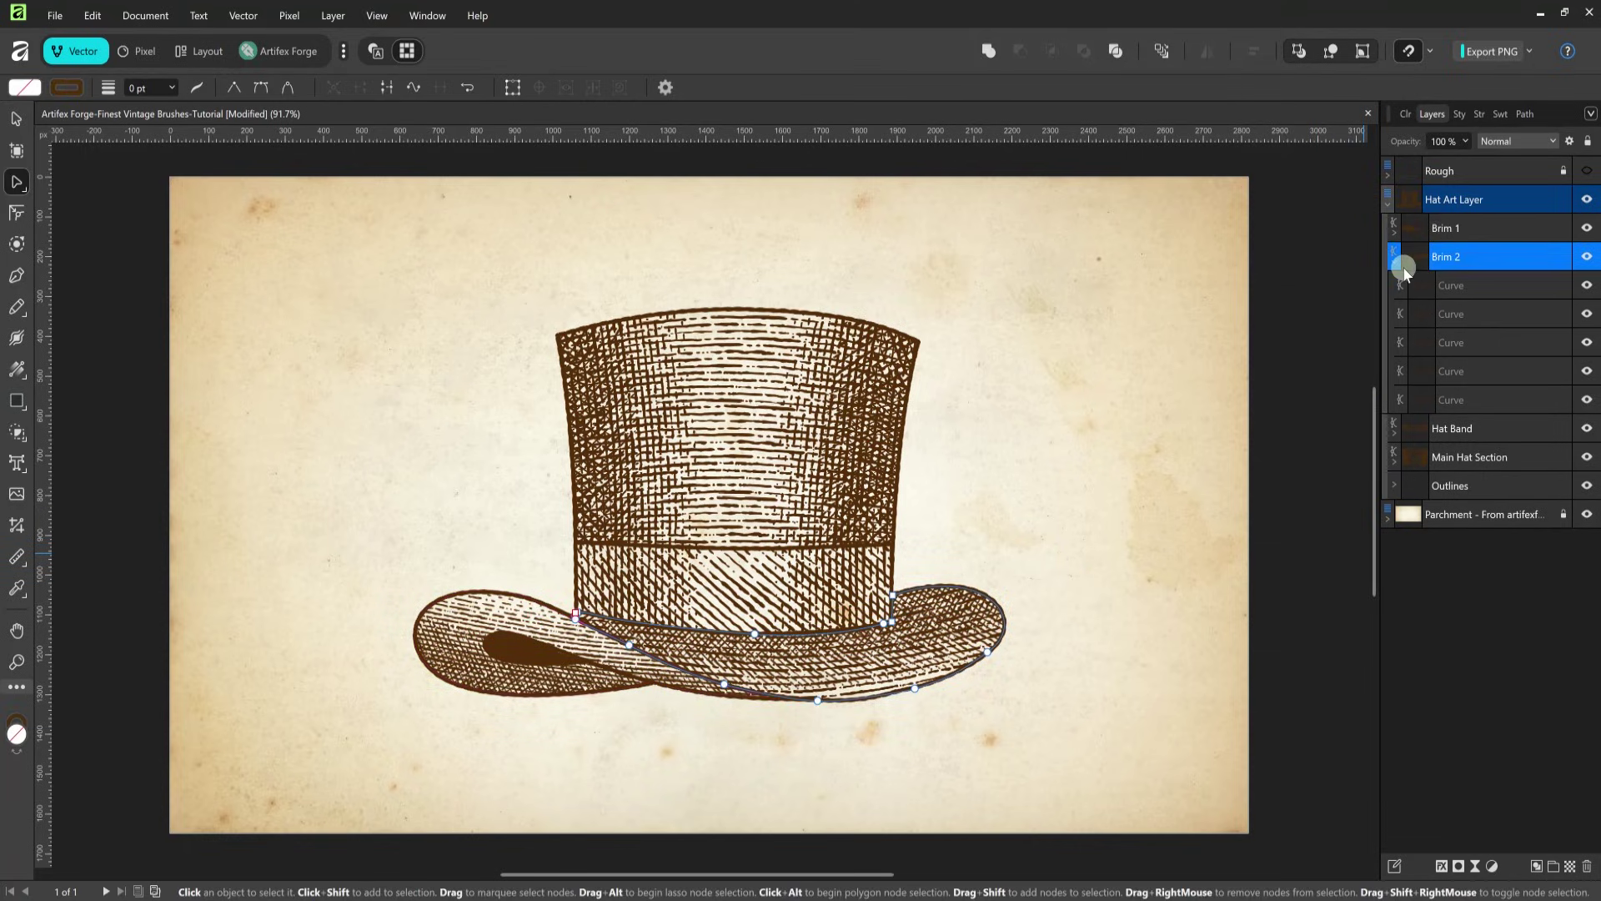
key("v")
left_click(17, 181)
left_click(75, 180)
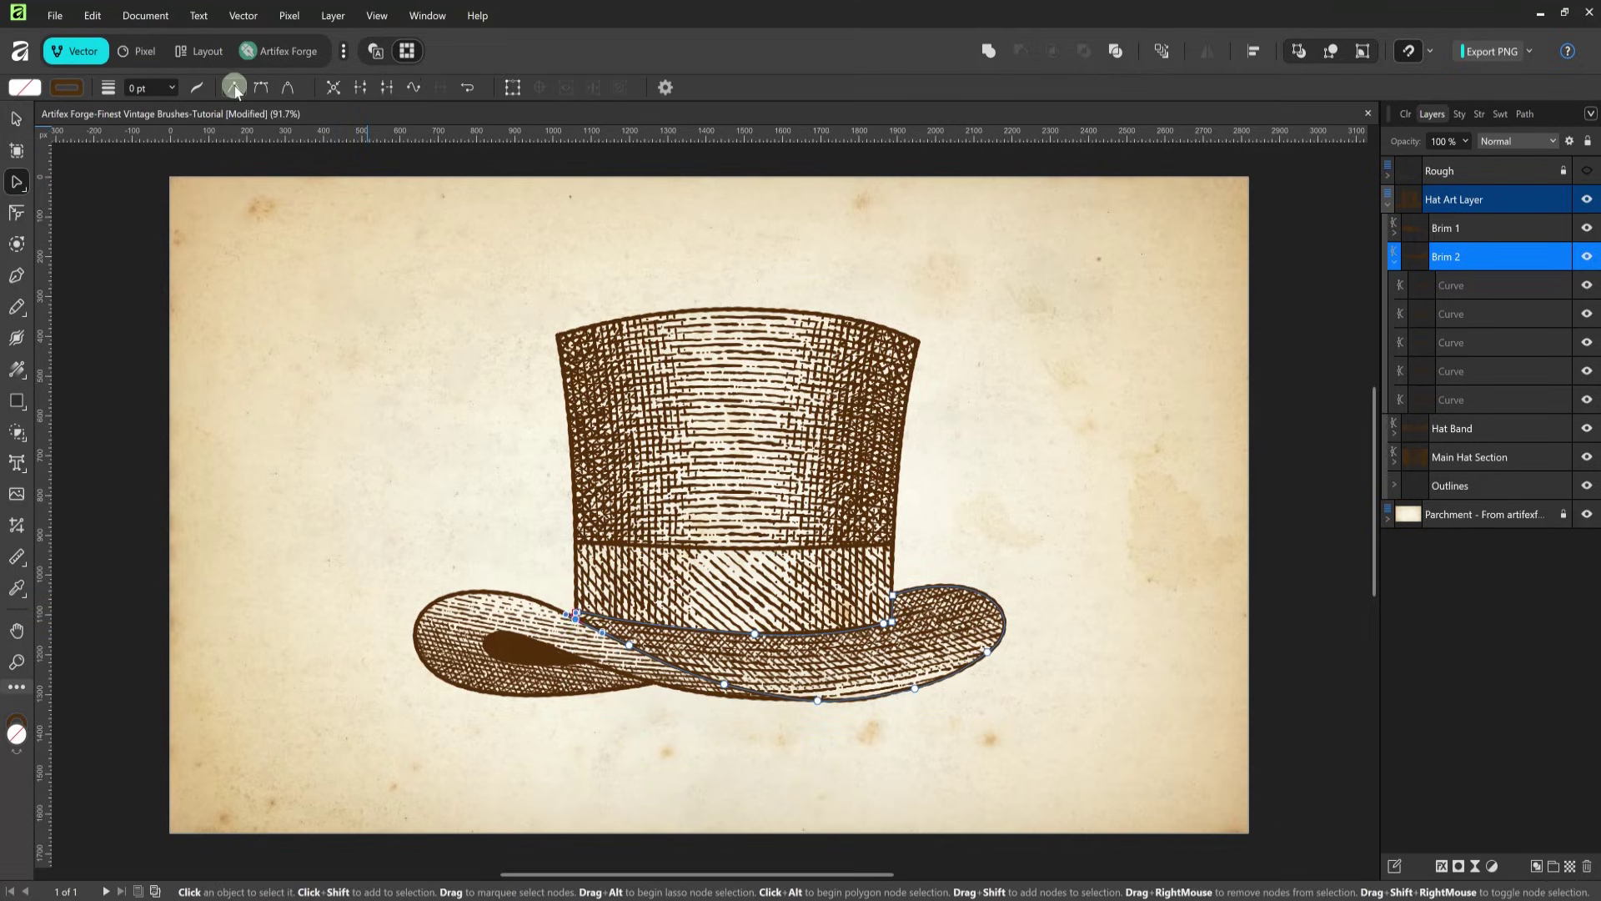
left_click(1293, 620)
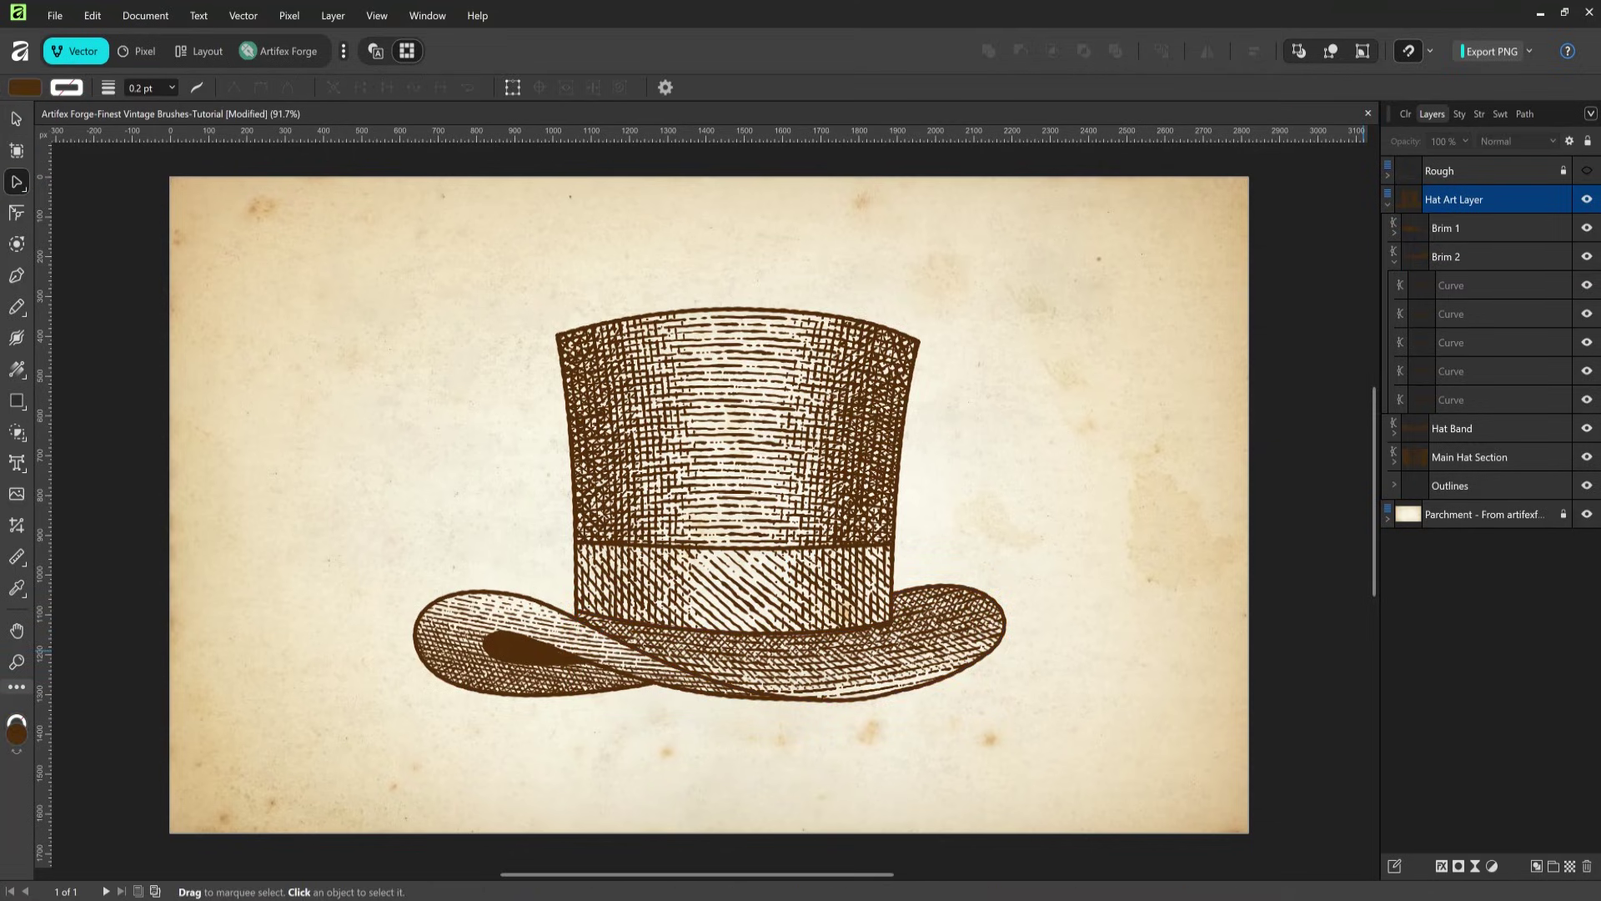